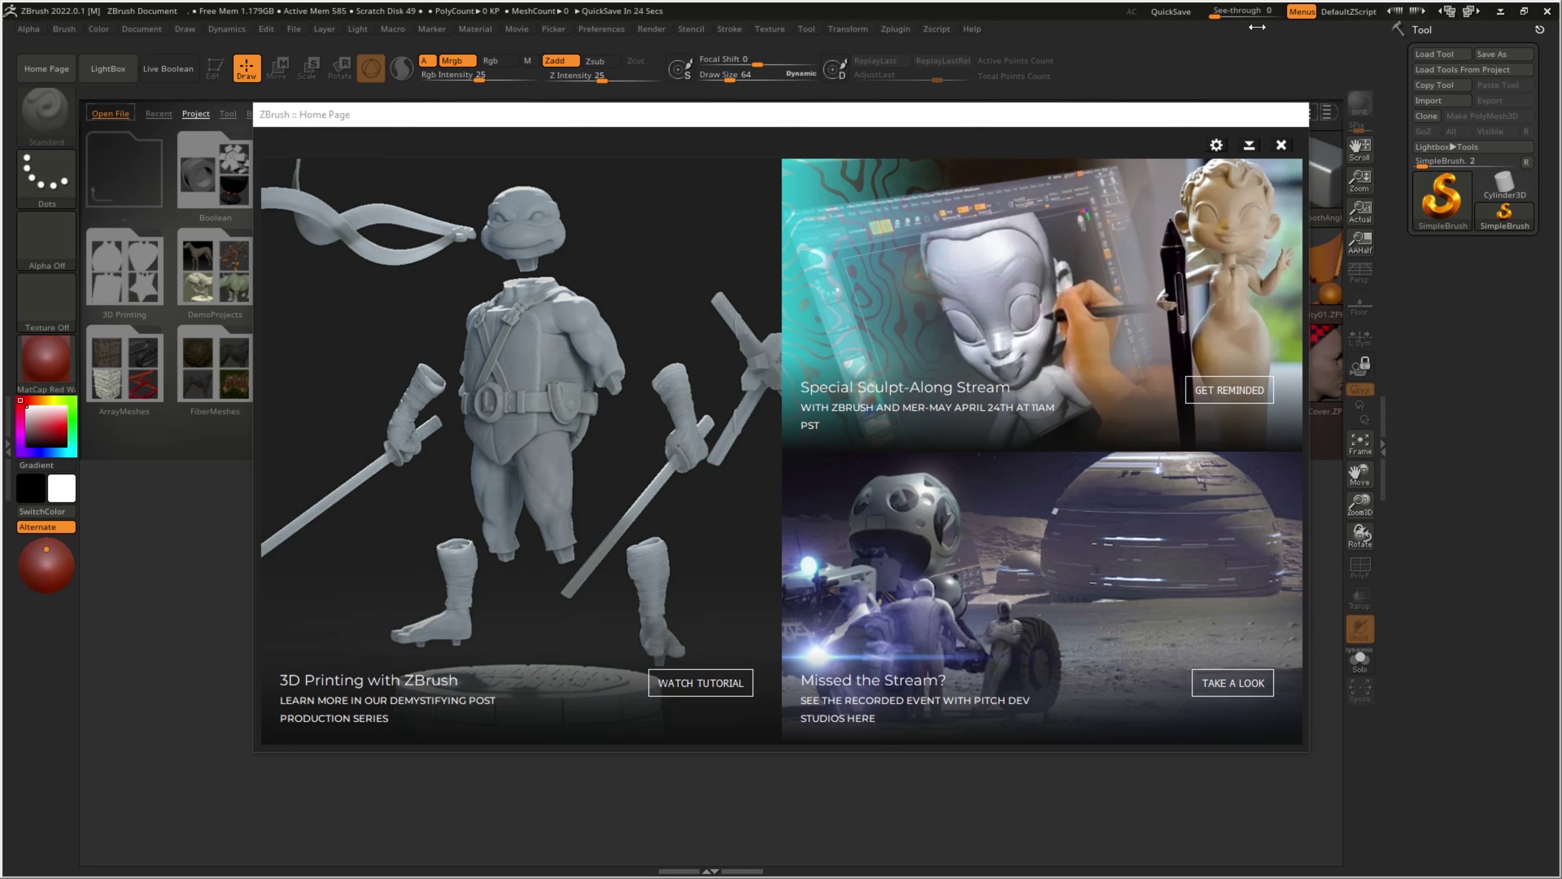
Step: Close the ZBrush Home Page window to reveal the LightBox browser
{"action": "left_click", "coordinate": [1283, 146]}
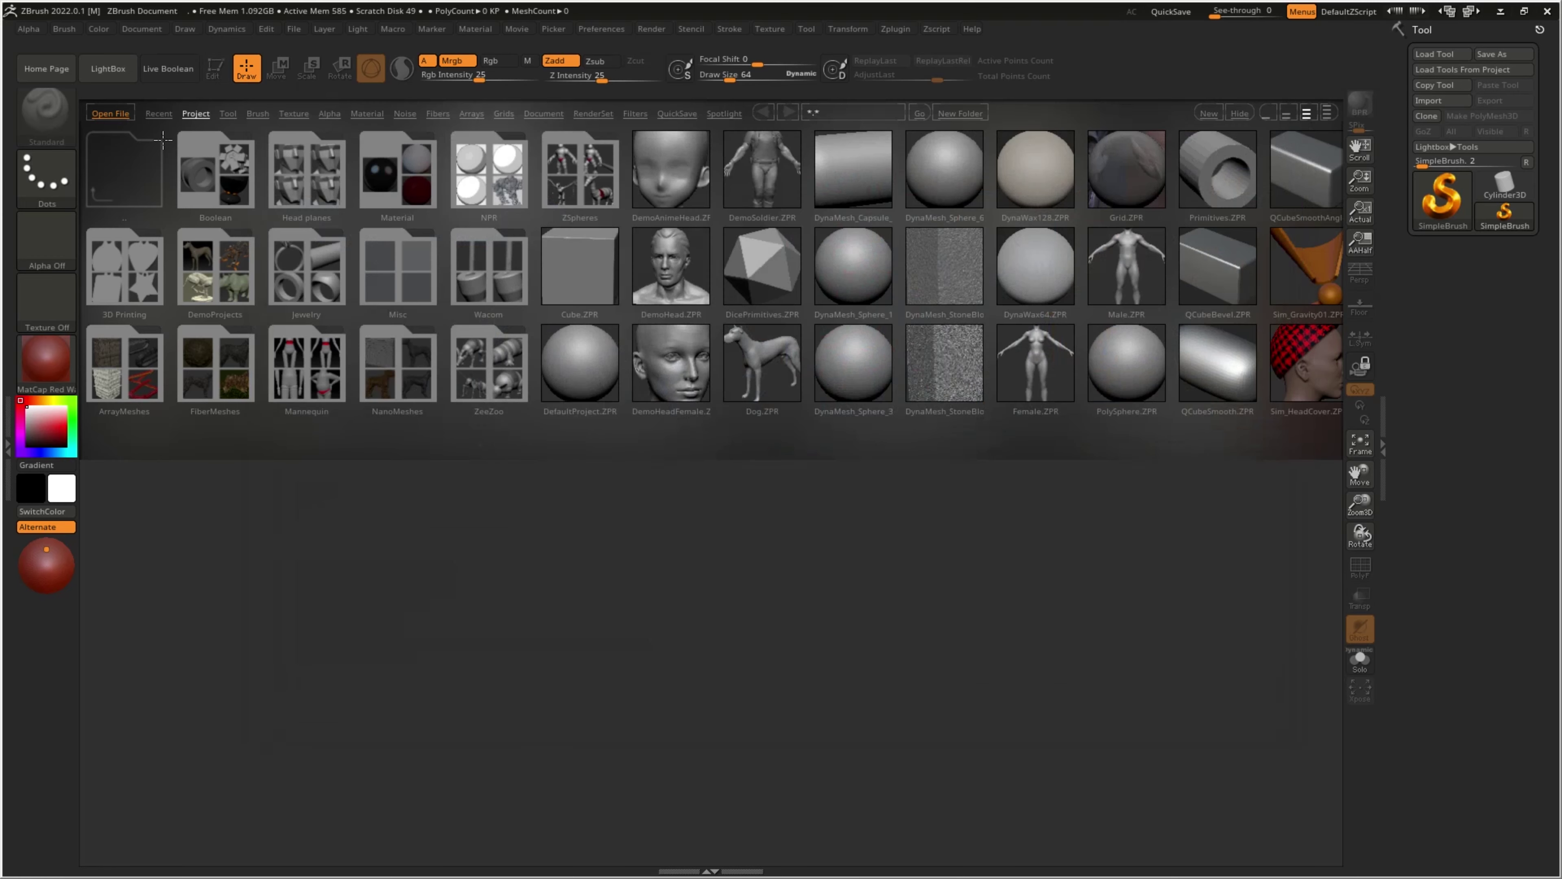
Step: Hide LightBox and draw a Cube3D primitive onto the canvas
{"action": "left_click", "coordinate": [112, 76]}
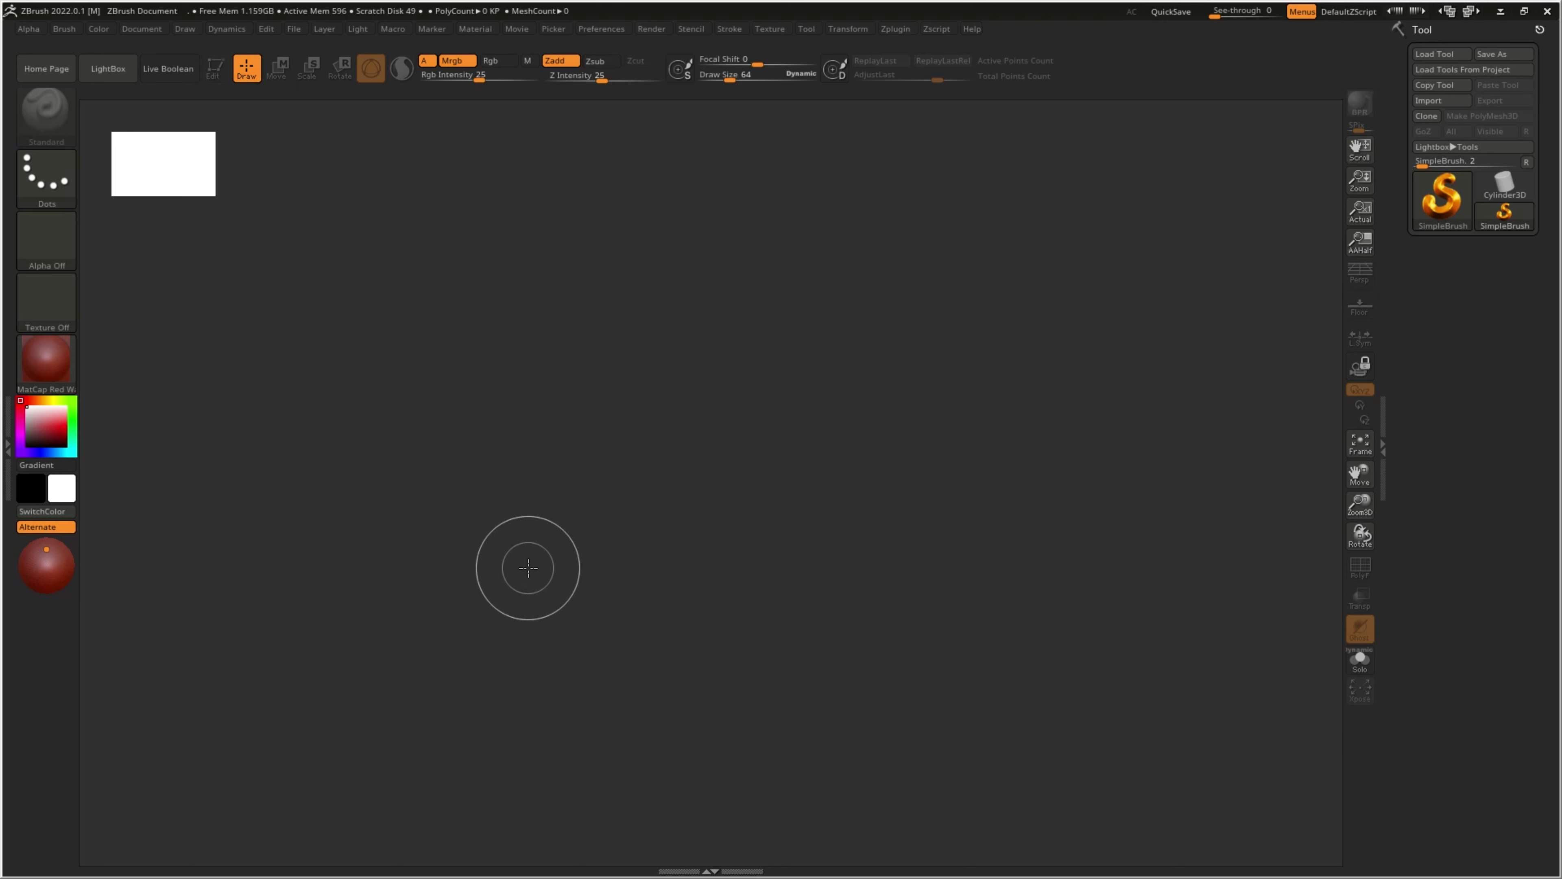
{"action": "left_click", "coordinate": [1449, 199]}
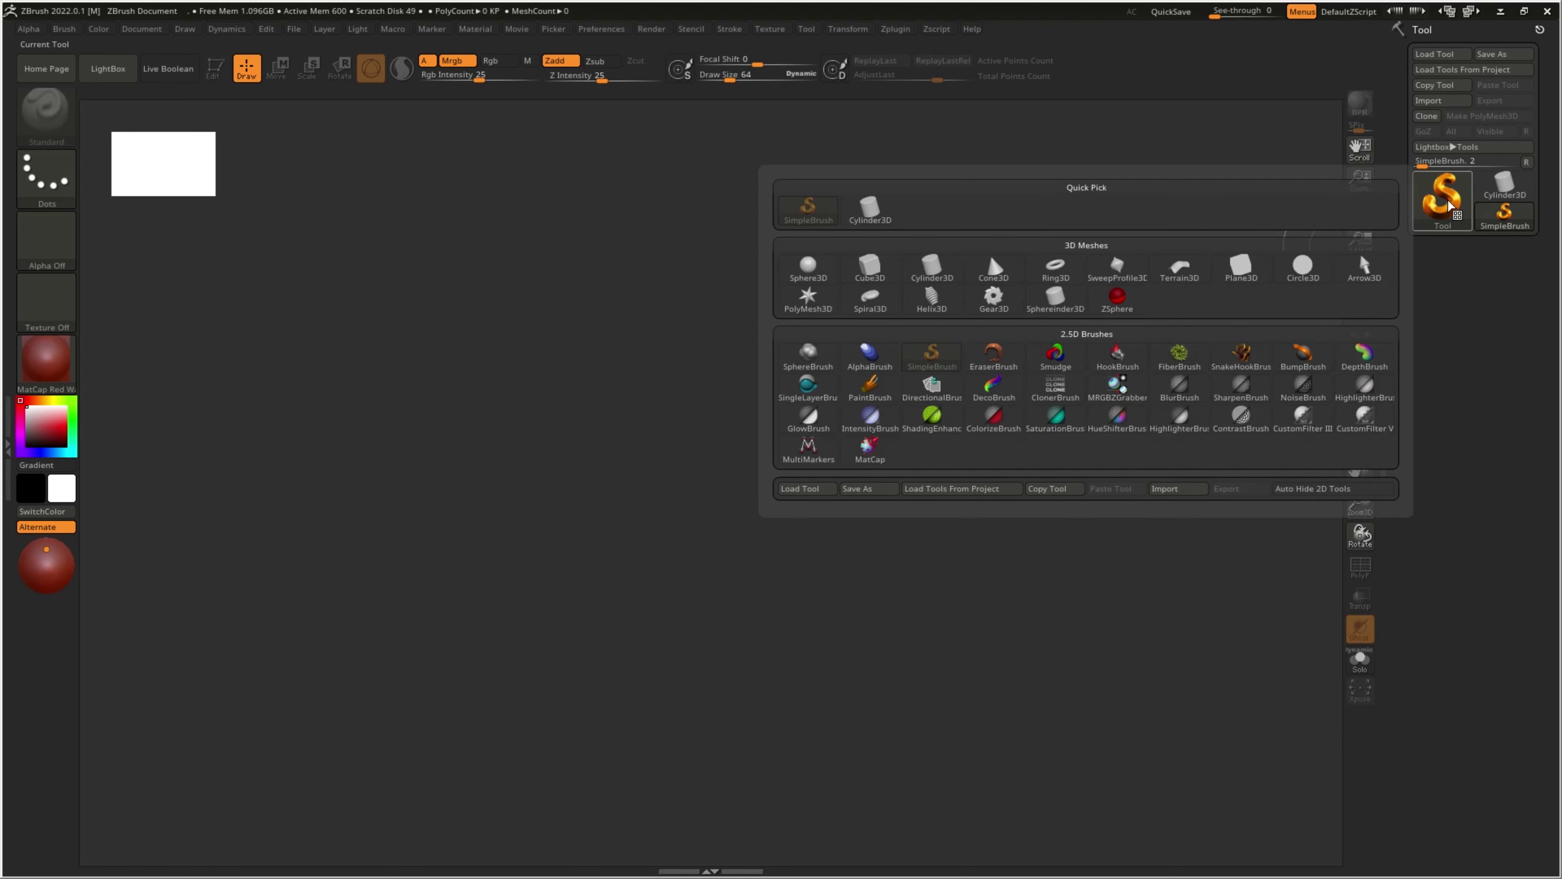
{"action": "left_click", "coordinate": [881, 273]}
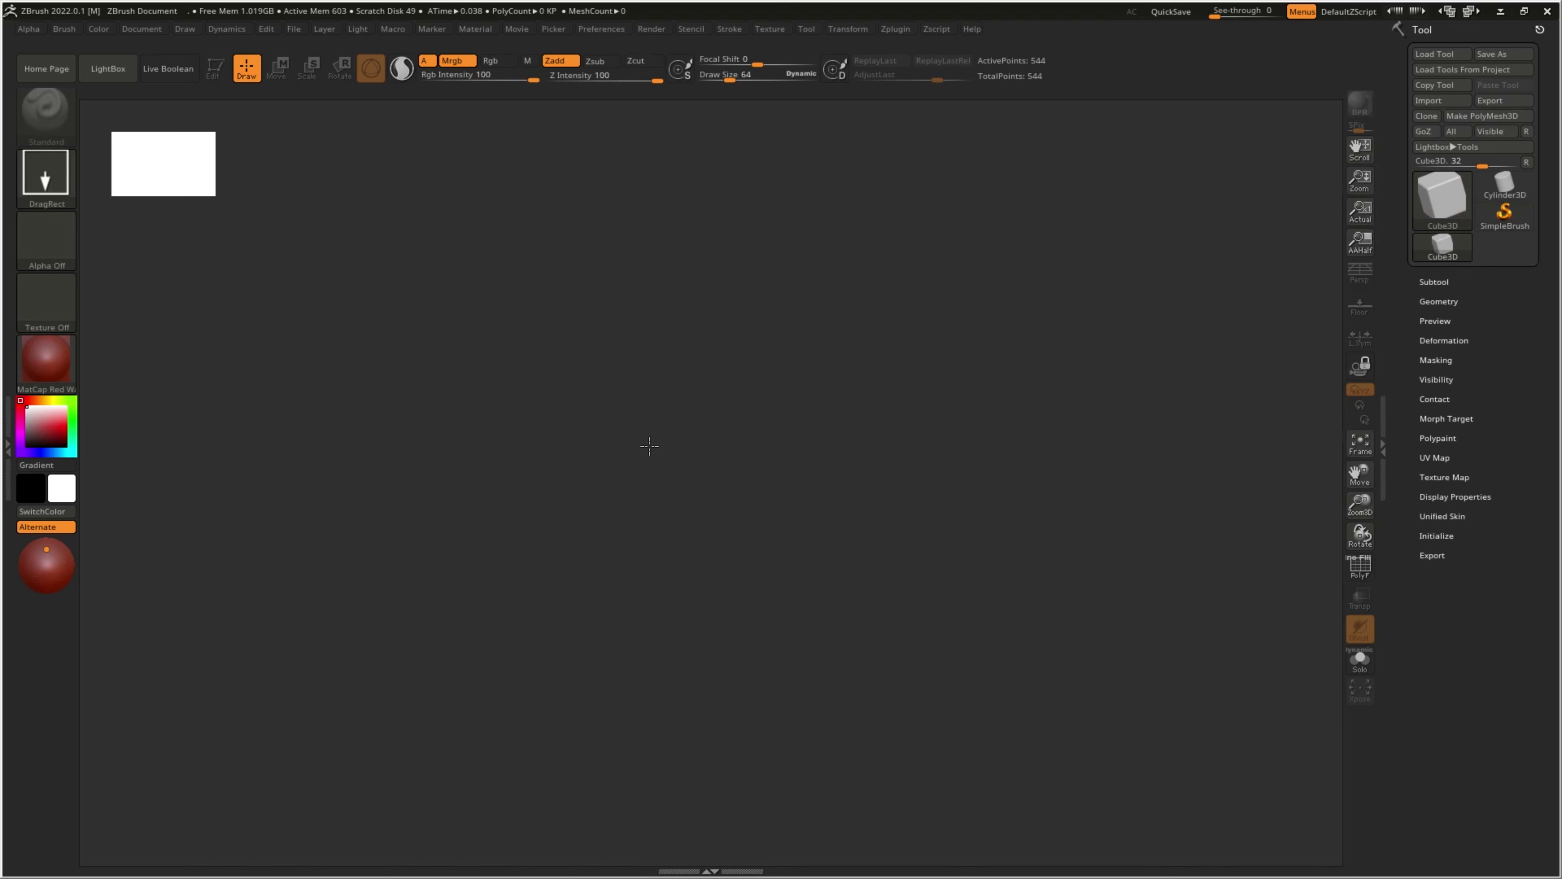
{"action": "left_click_drag", "start_coordinate": [648, 446], "coordinate": [760, 700]}
Step: Enter Edit mode, convert the cube to PolyMesh3D, and subdivide it to about 508,000 points
{"action": "left_click", "coordinate": [215, 67]}
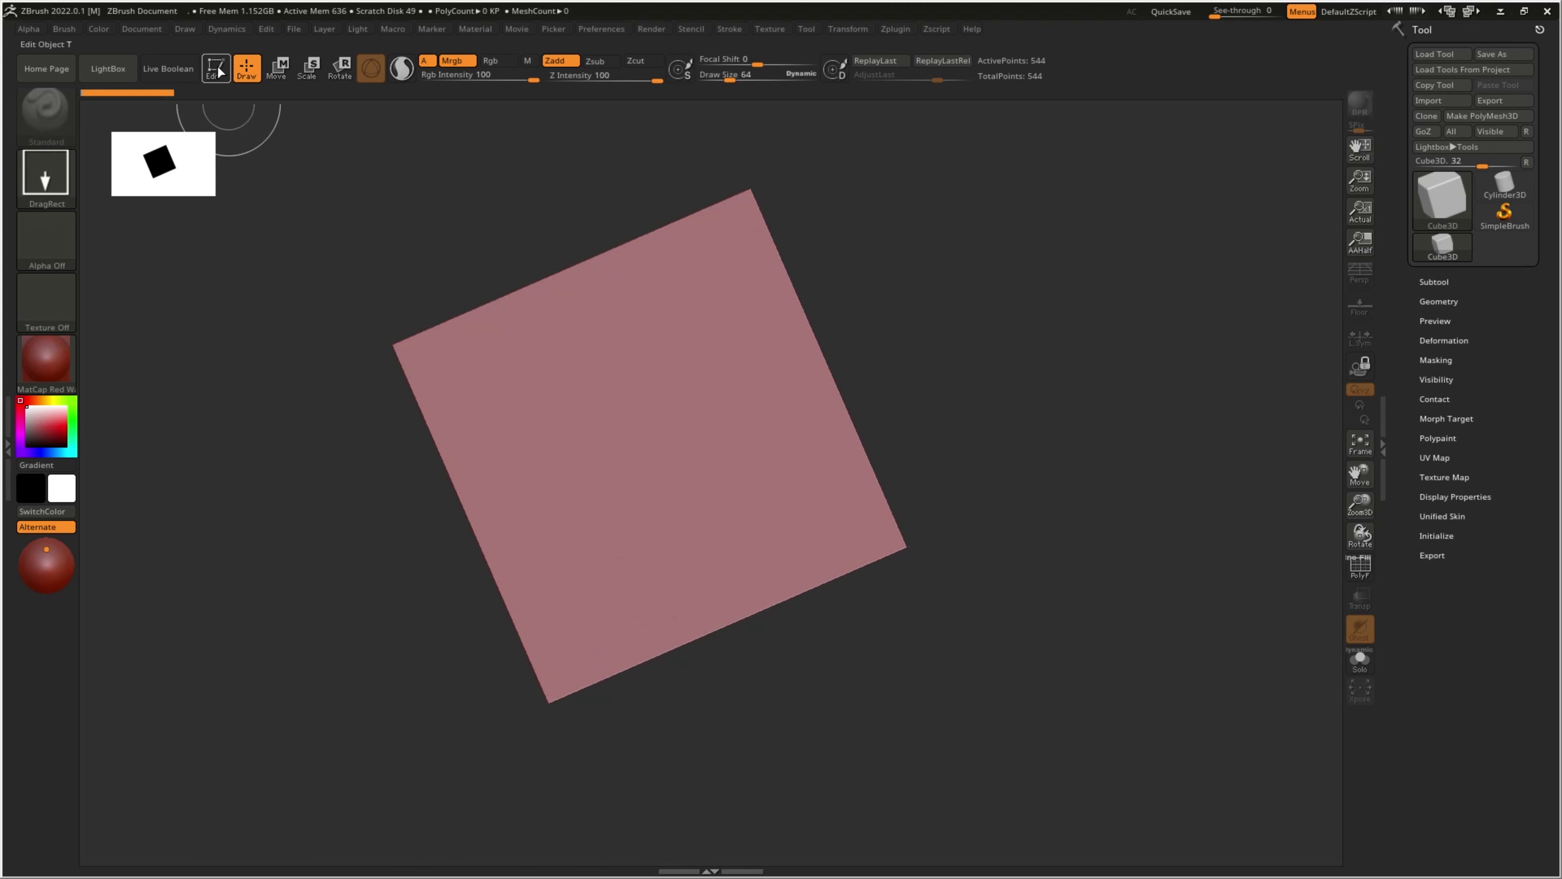
{"action": "left_click", "coordinate": [1492, 114]}
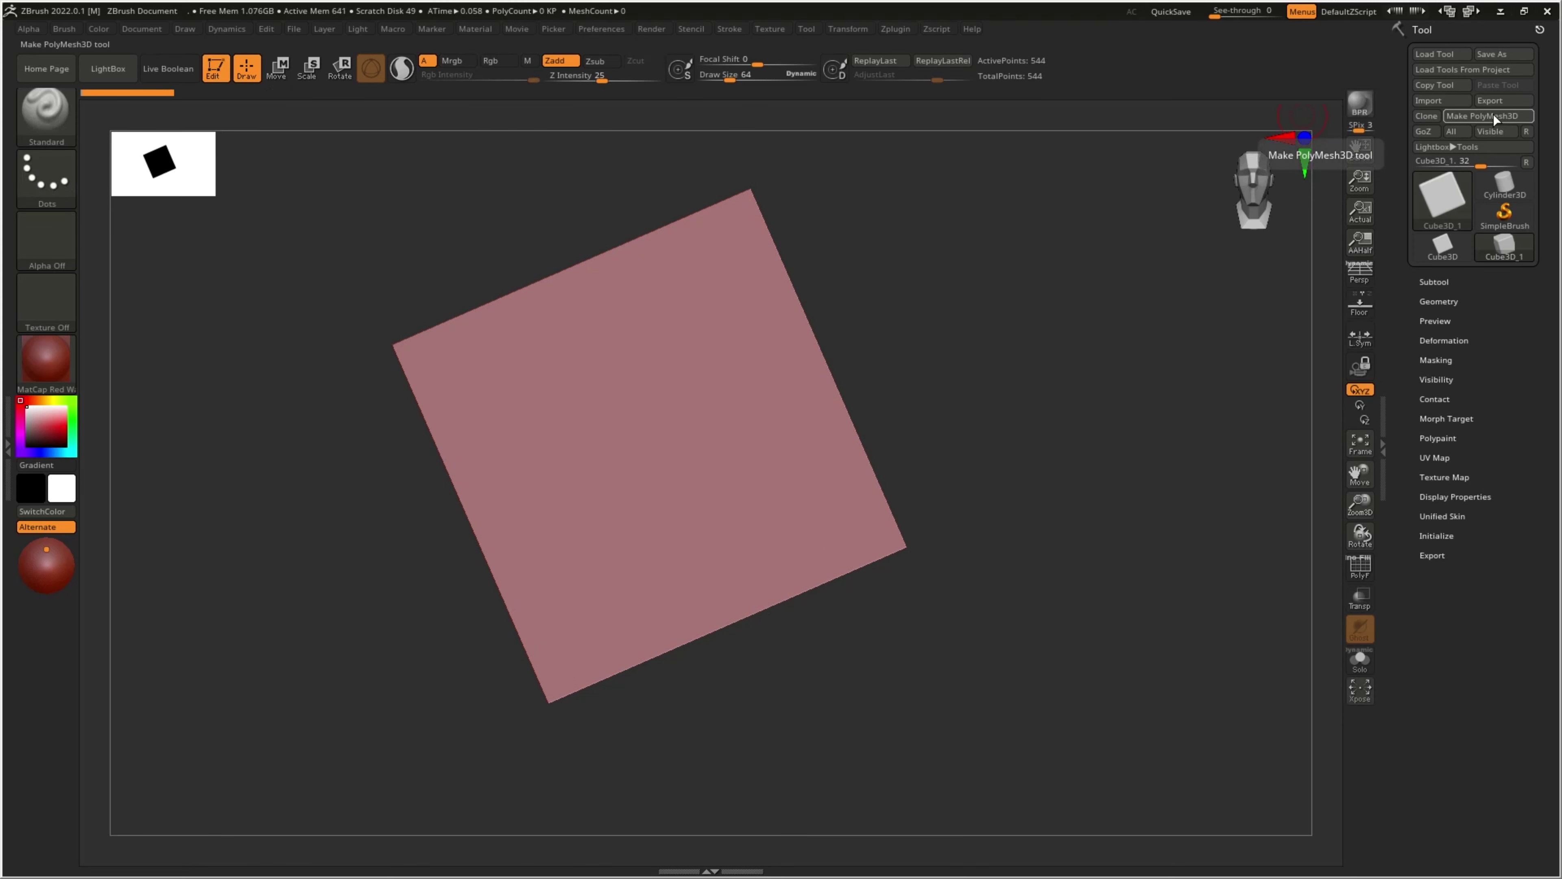
{"action": "mouse_move", "coordinate": [1048, 418]}
{"action": "left_mouse_down"}
{"action": "mouse_move", "coordinate": [1064, 426]}
{"action": "mouse_move", "coordinate": [1063, 412]}
{"action": "left_mouse_up"}
{"action": "mouse_move", "coordinate": [979, 454]}
{"action": "left_mouse_down"}
{"action": "mouse_move", "coordinate": [963, 496]}
{"action": "mouse_move", "coordinate": [1018, 412]}
{"action": "mouse_move", "coordinate": [1053, 443]}
{"action": "mouse_move", "coordinate": [1046, 502]}
{"action": "mouse_move", "coordinate": [1074, 454]}
{"action": "left_mouse_up"}
{"action": "key", "text": "ctrl+d"}
{"action": "key", "text": "ctrl+d"}
{"action": "key", "text": "ctrl+d"}
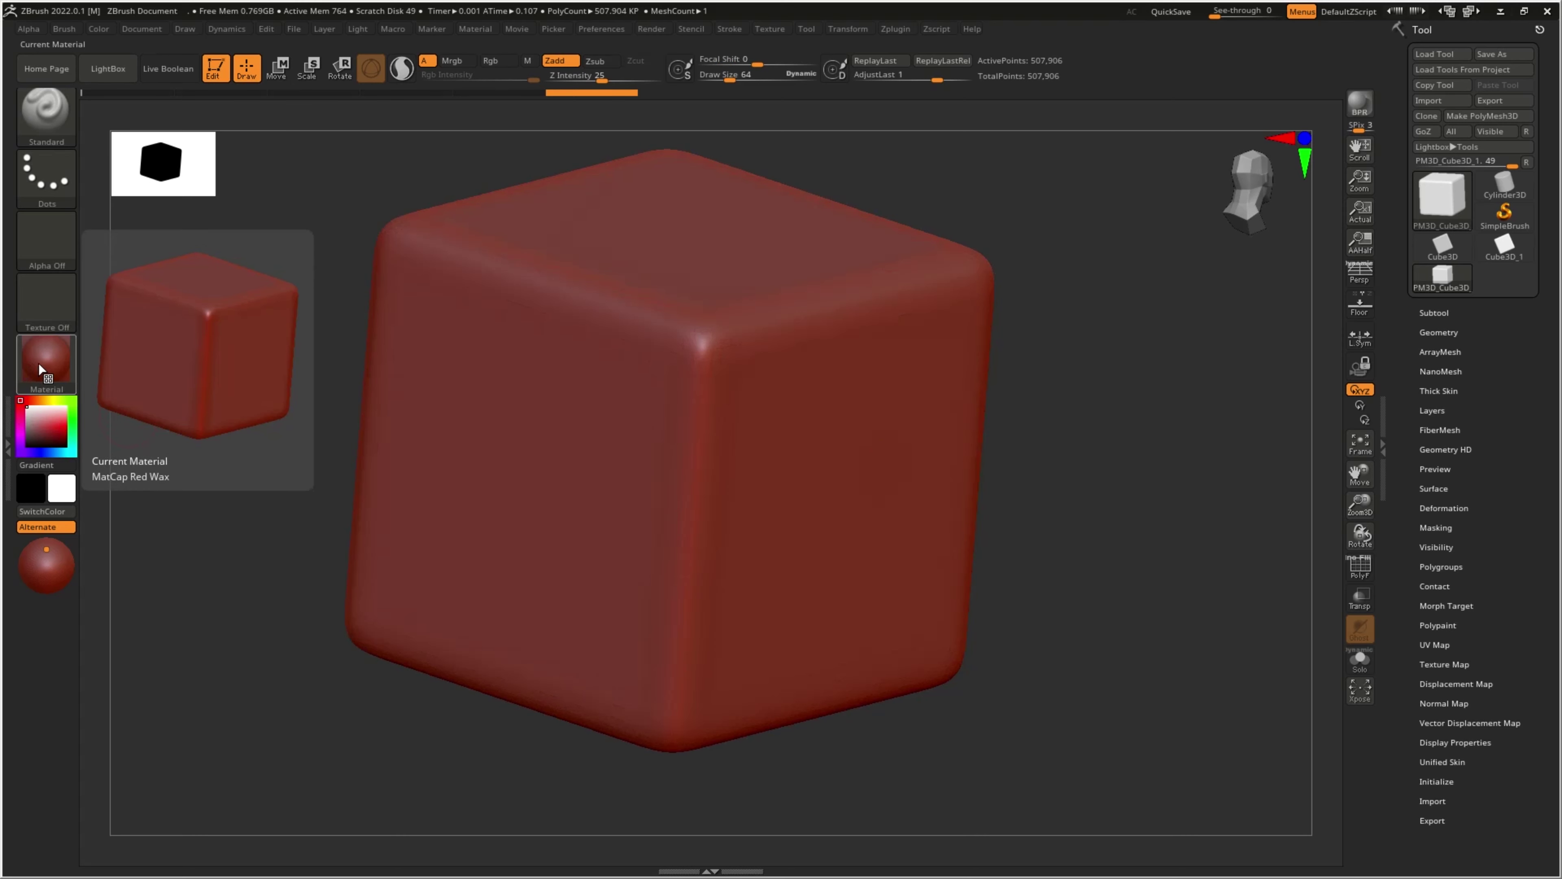
Step: Apply the grey BasicMaterial to the cube and orbit it slightly
{"action": "left_click", "coordinate": [39, 366]}
{"action": "left_click", "coordinate": [86, 345]}
{"action": "left_click_drag", "start_coordinate": [1070, 455], "coordinate": [1087, 436]}
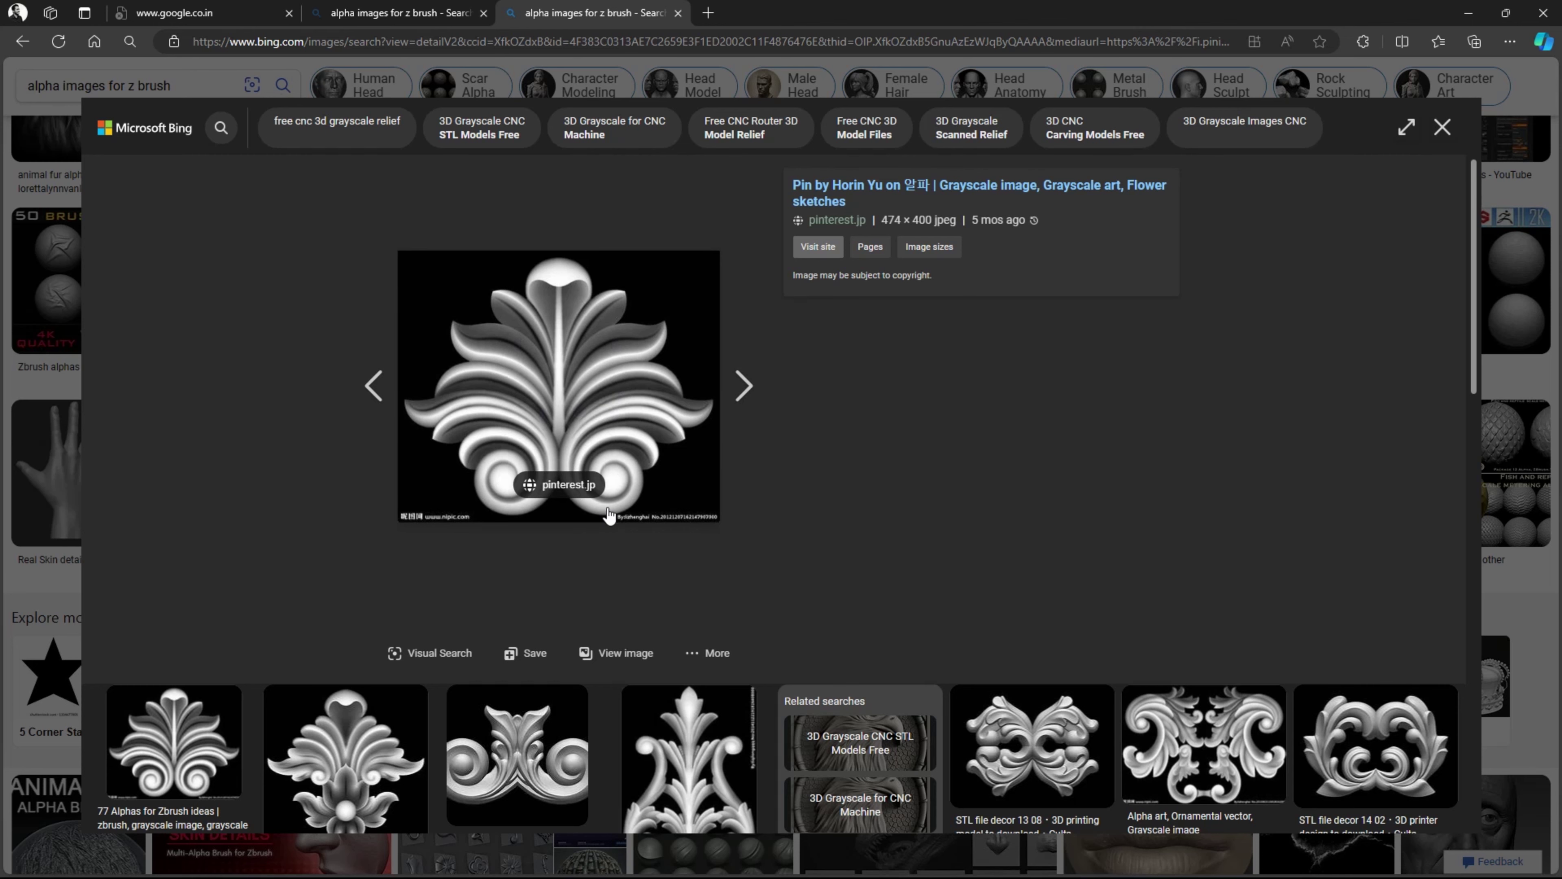
Step: Browse the Bing alpha image results, then minimize the browser
{"action": "scroll", "coordinate": [679, 506], "scroll_direction": "down", "scroll_amount": 5}
{"action": "scroll", "coordinate": [683, 492], "scroll_direction": "down", "scroll_amount": 5}
{"action": "scroll", "coordinate": [671, 431], "scroll_direction": "down", "scroll_amount": 2}
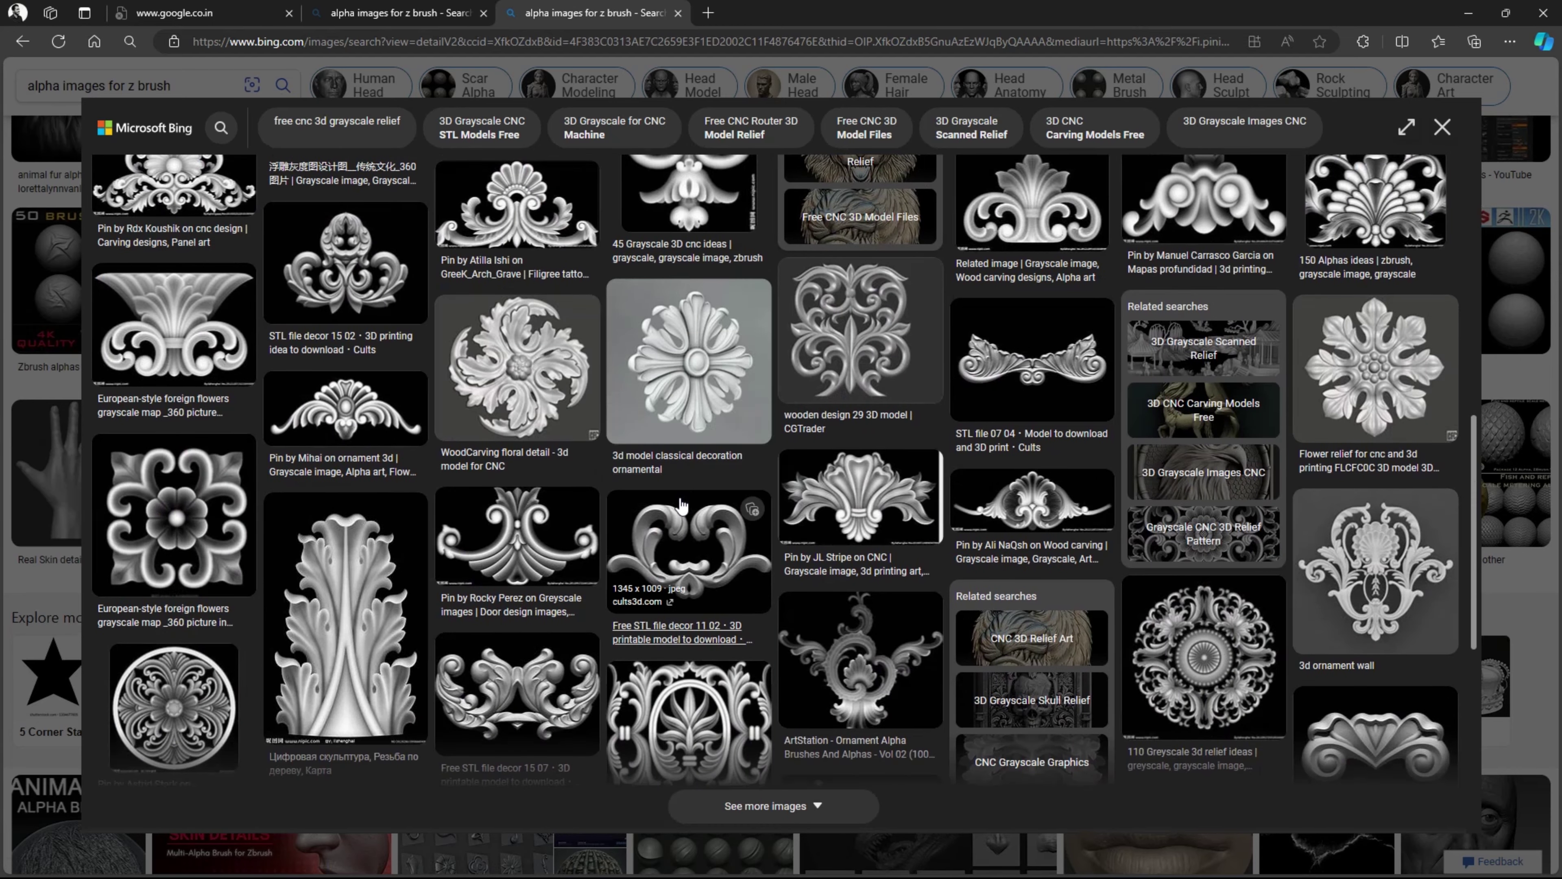
{"action": "scroll", "coordinate": [667, 415], "scroll_direction": "up", "scroll_amount": 8}
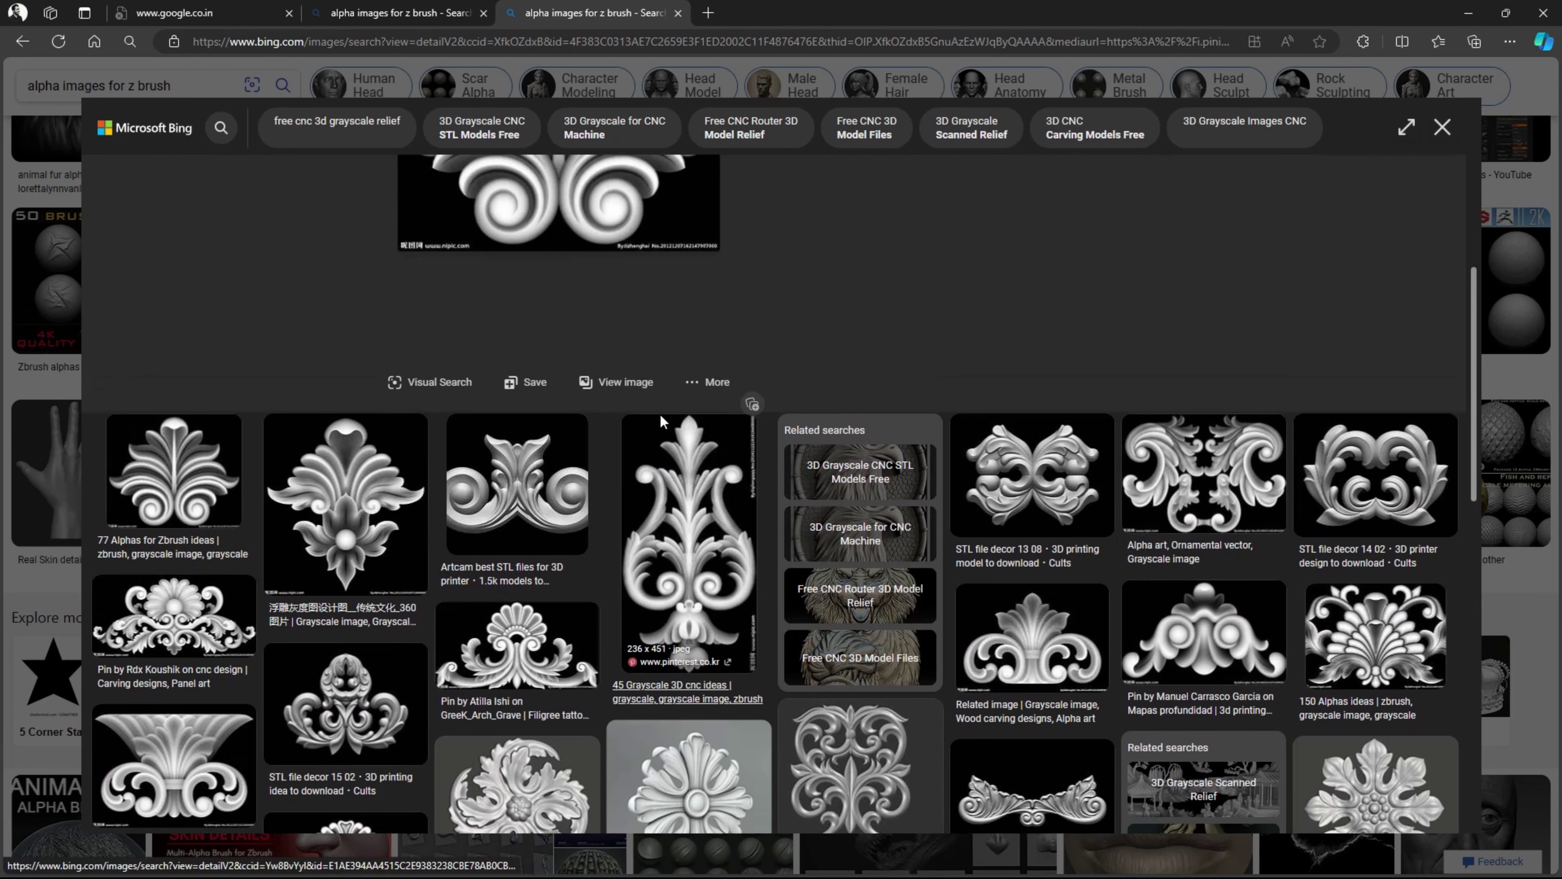
{"action": "scroll", "coordinate": [668, 415], "scroll_direction": "up", "scroll_amount": 4}
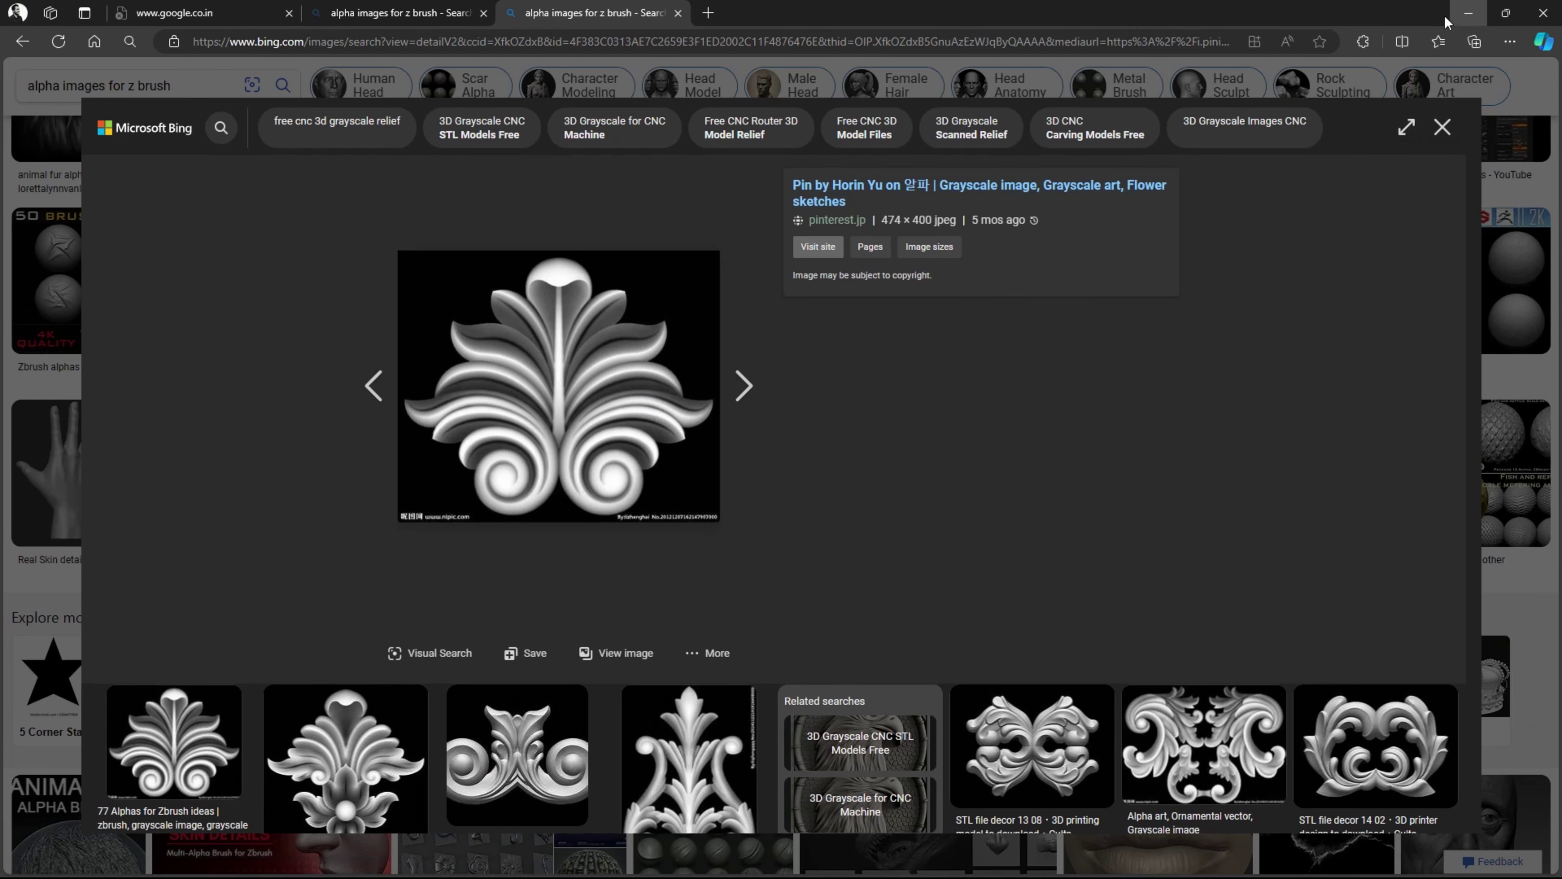
{"action": "left_click", "coordinate": [1468, 12]}
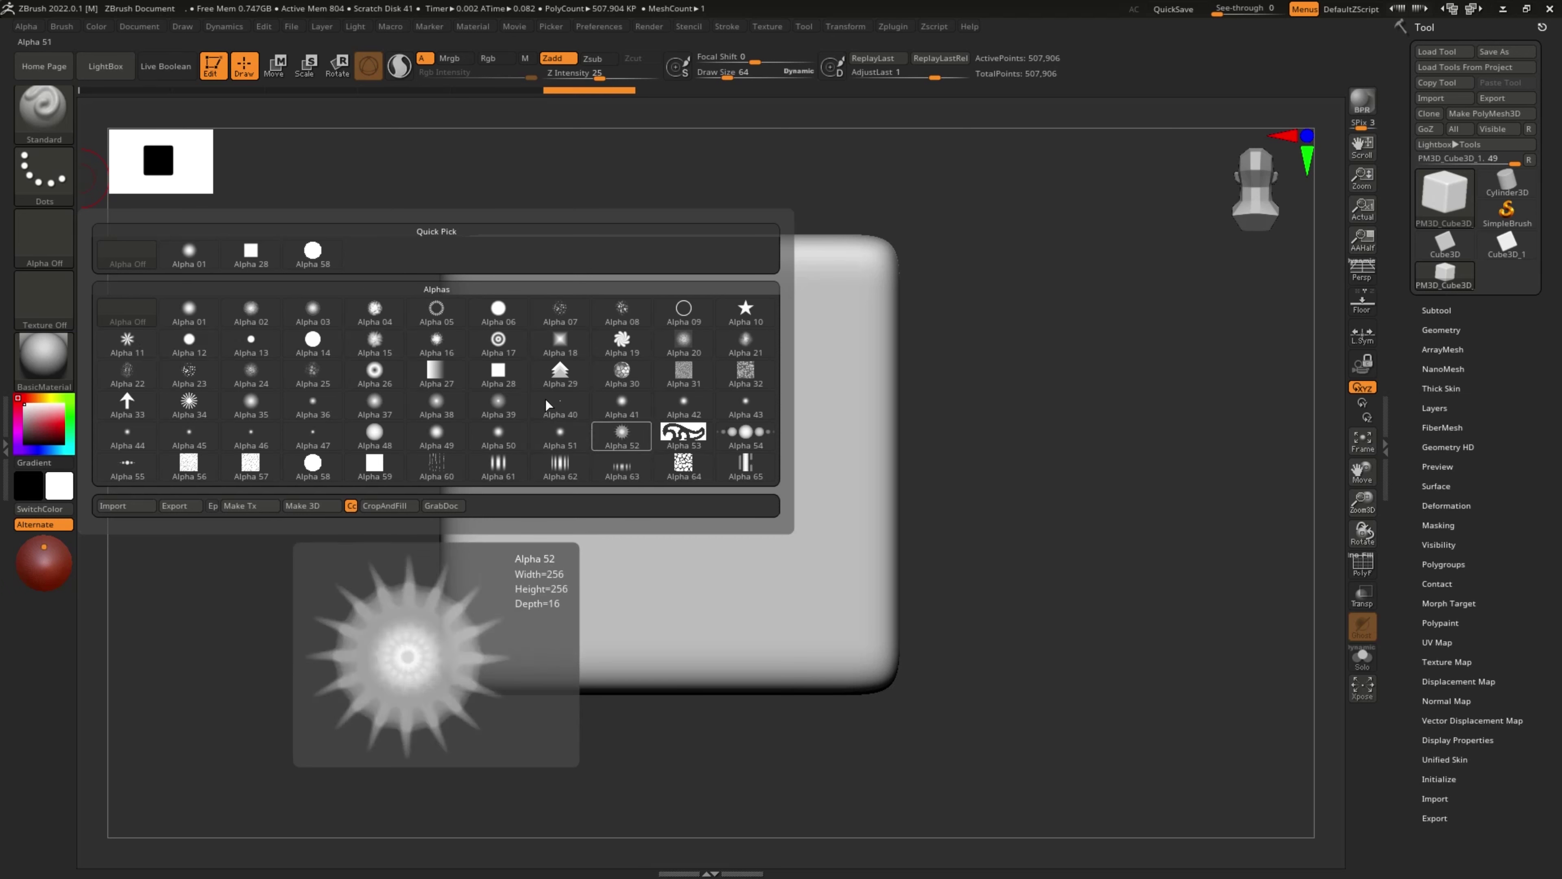
Step: Close the alpha library and turn the grey cube slightly
{"action": "left_click_drag", "start_coordinate": [1083, 431], "coordinate": [1040, 376]}
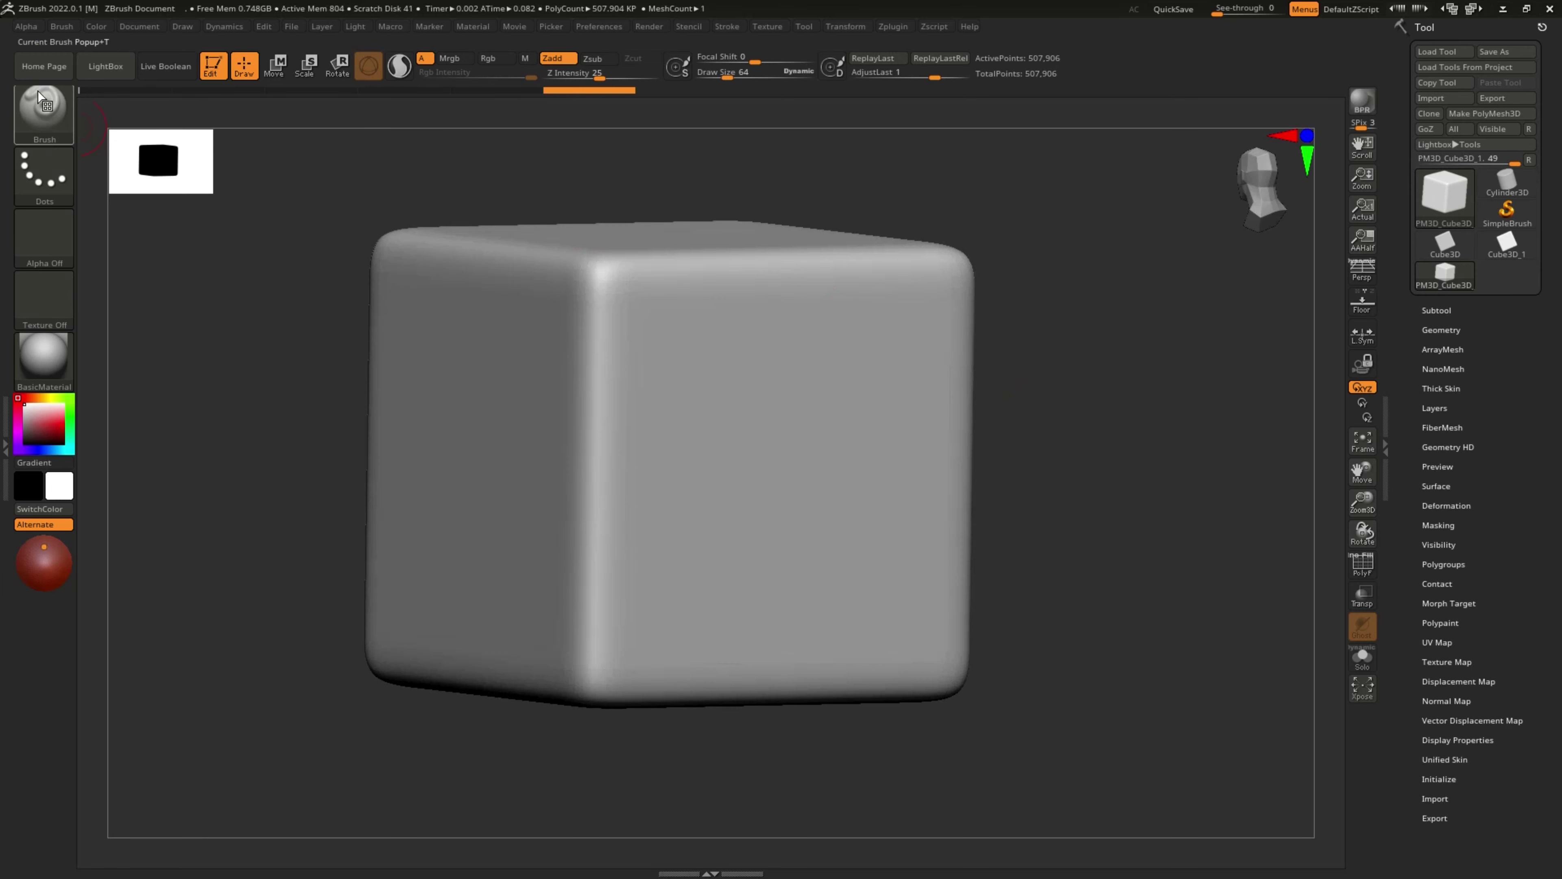
Step: Set the brush stroke to DragRect and its alpha to the Alpha 05 ring of dots
{"action": "left_click", "coordinate": [44, 166]}
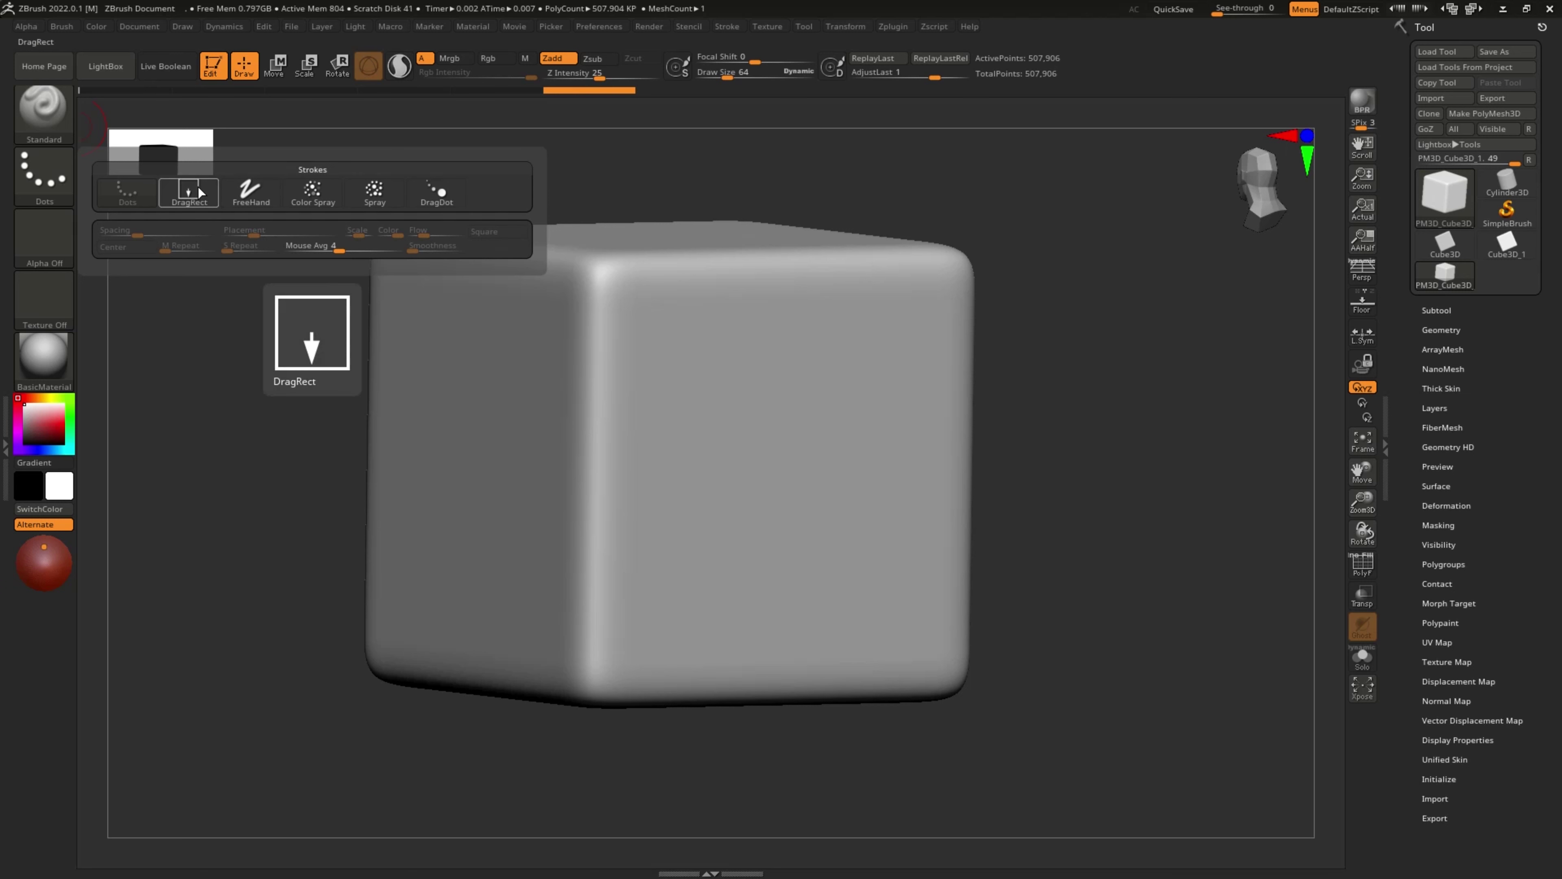
{"action": "left_click", "coordinate": [198, 192]}
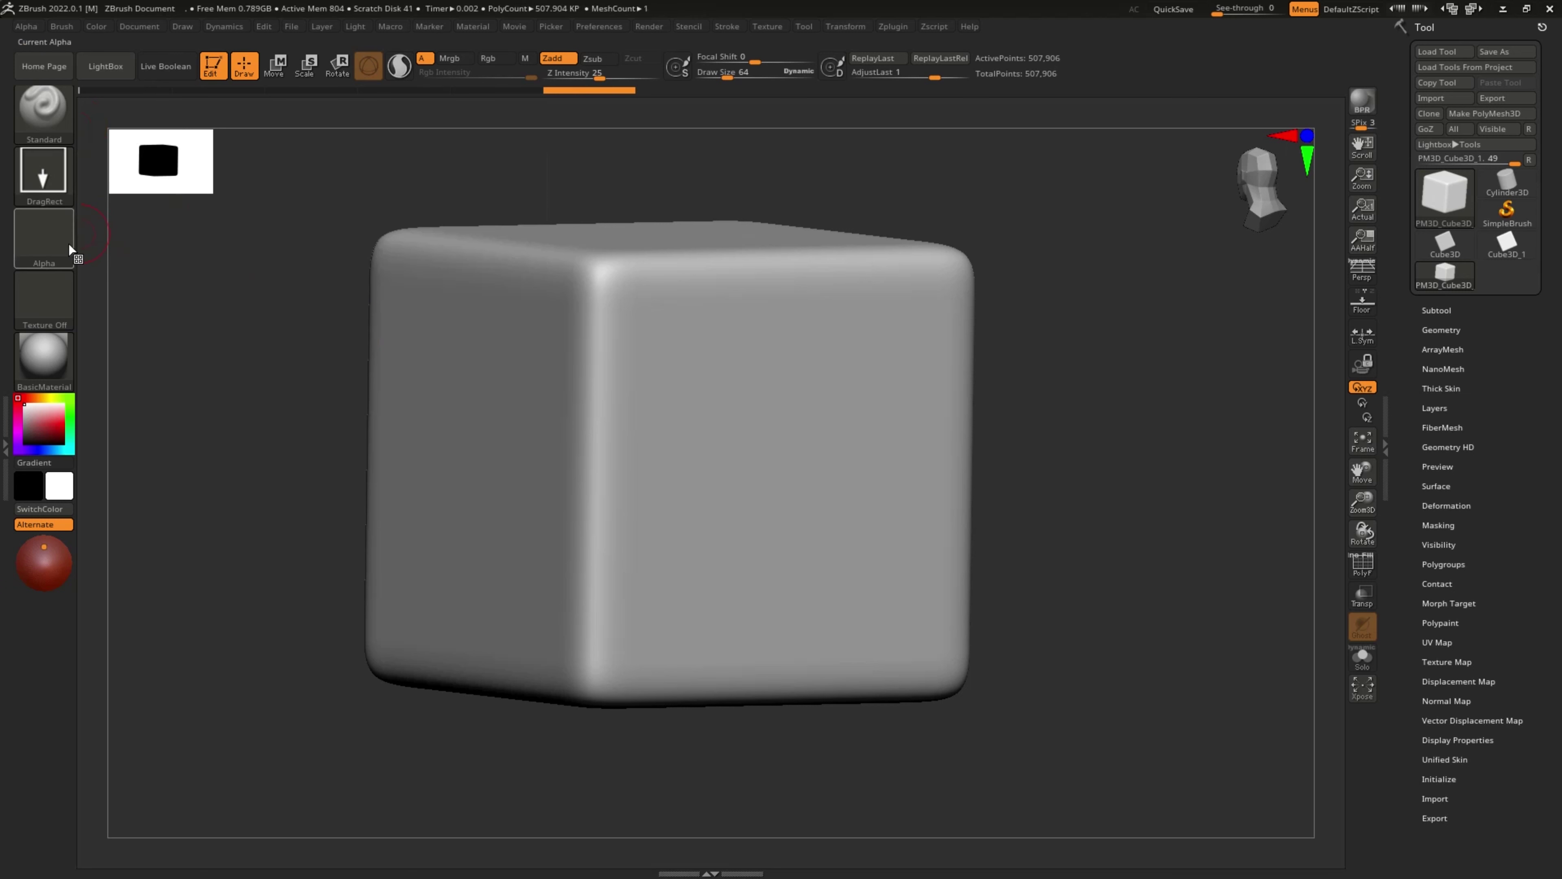
{"action": "left_click", "coordinate": [43, 237]}
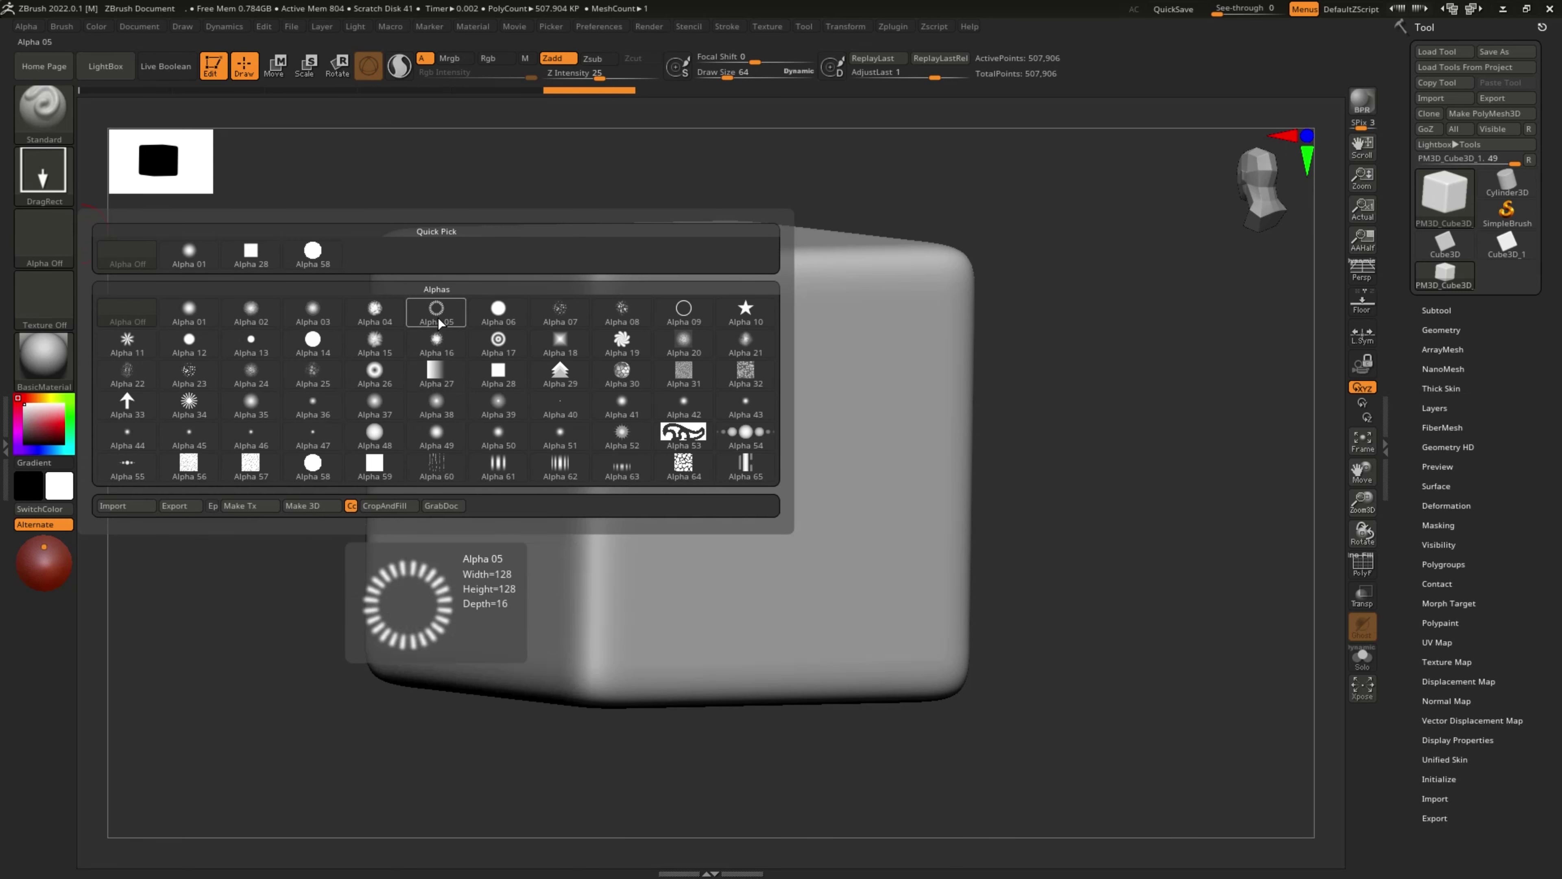
{"action": "left_click", "coordinate": [437, 319]}
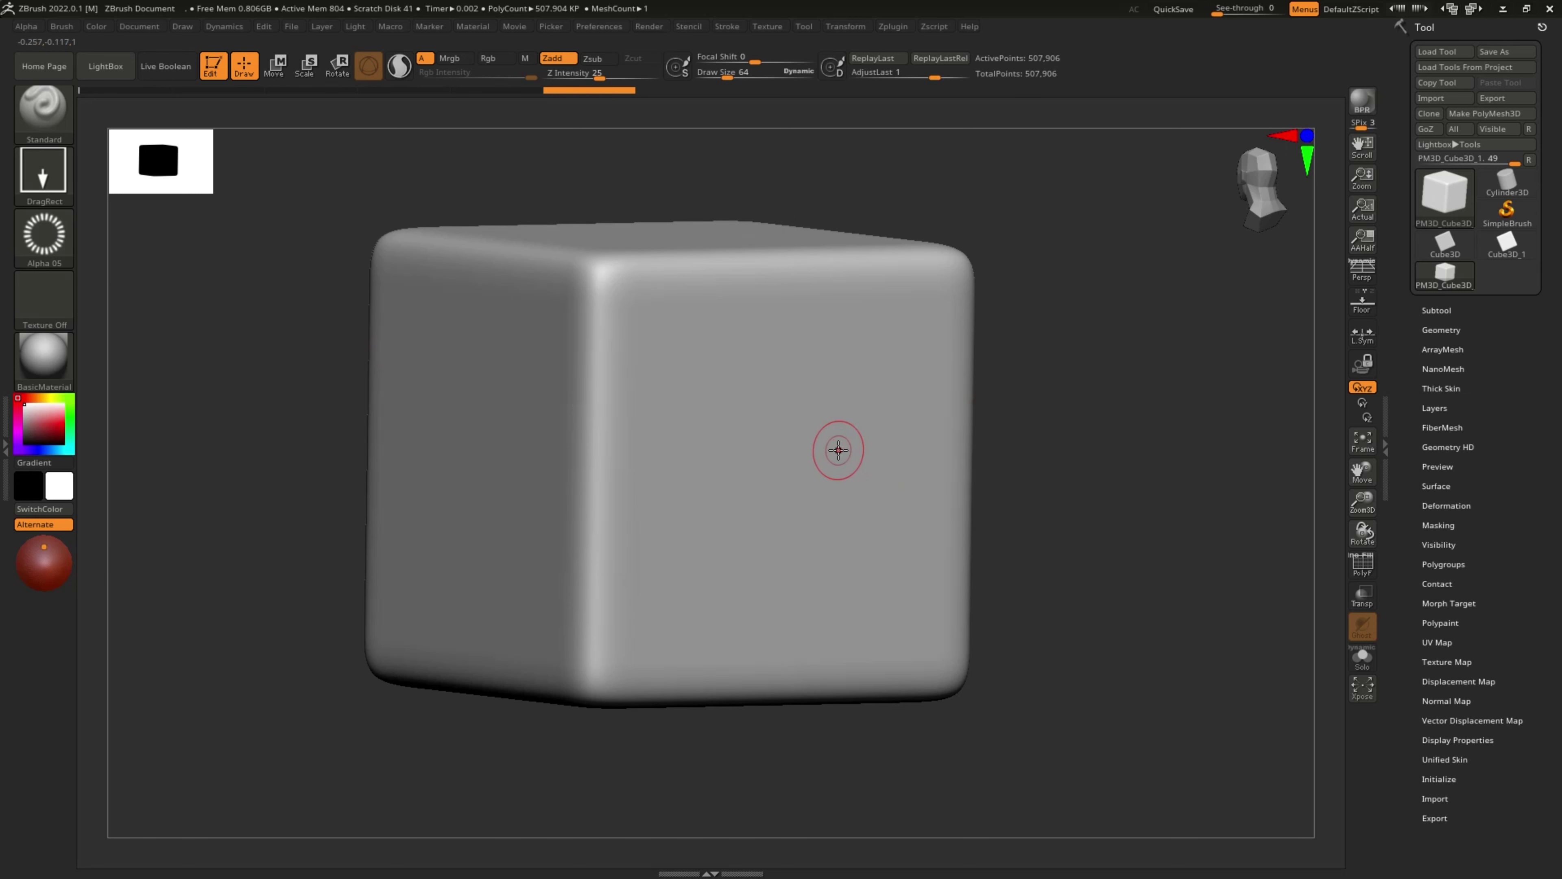
Step: Orbit the cube to a three-quarter view and bring up the quick brush palette
{"action": "mouse_move", "coordinate": [1045, 443]}
{"action": "left_mouse_down"}
{"action": "mouse_move", "coordinate": [1018, 387]}
{"action": "mouse_move", "coordinate": [769, 399]}
{"action": "left_mouse_up"}
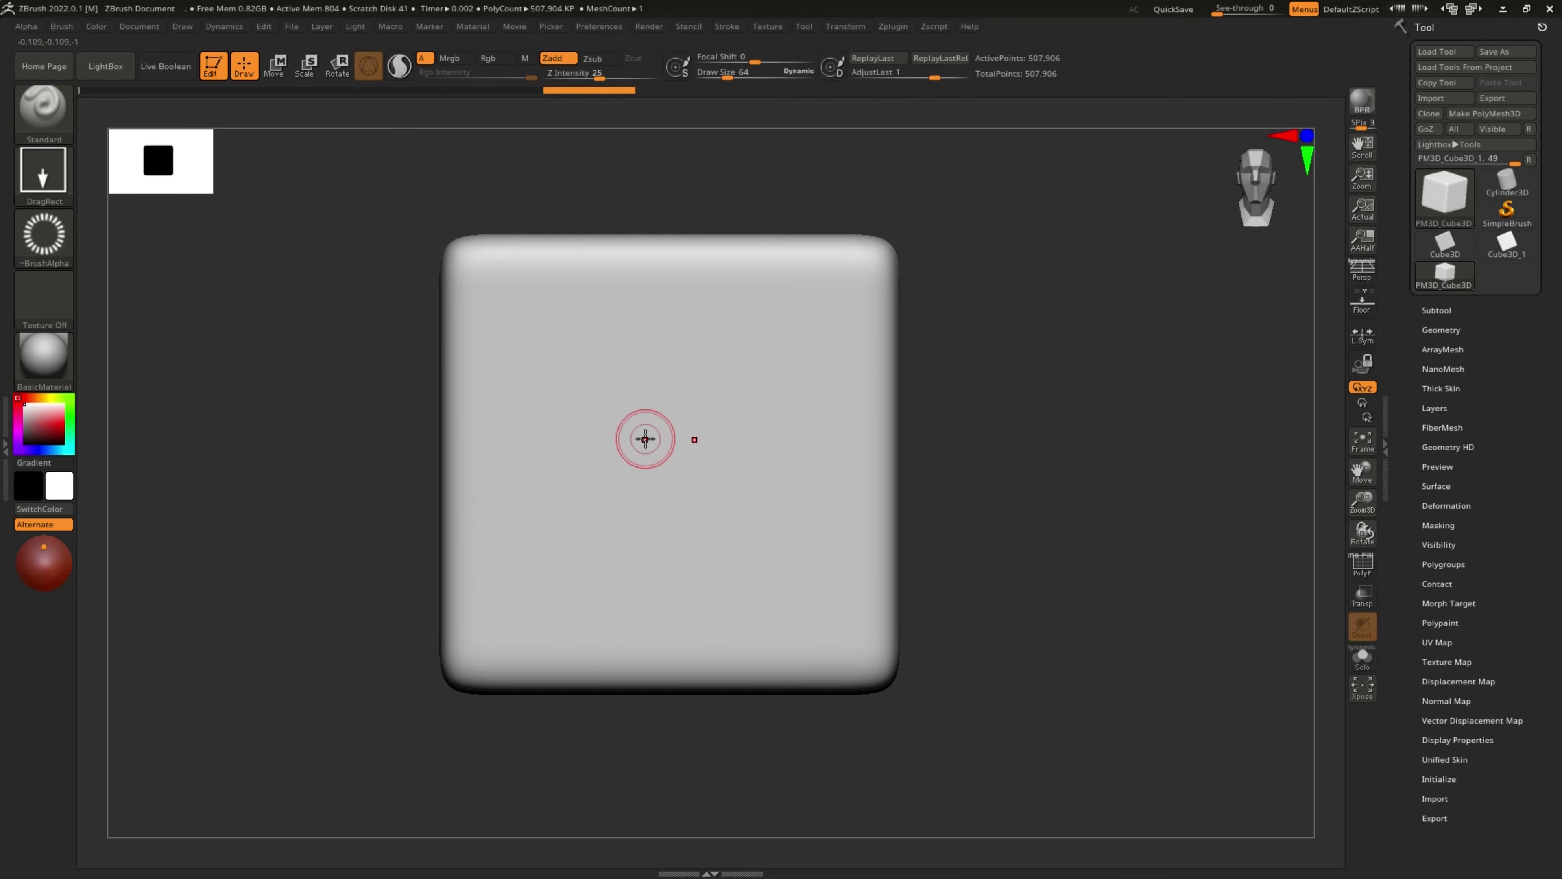
{"action": "right_click_drag", "start_coordinate": [708, 373], "coordinate": [715, 394]}
{"action": "right_click", "coordinate": [715, 394]}
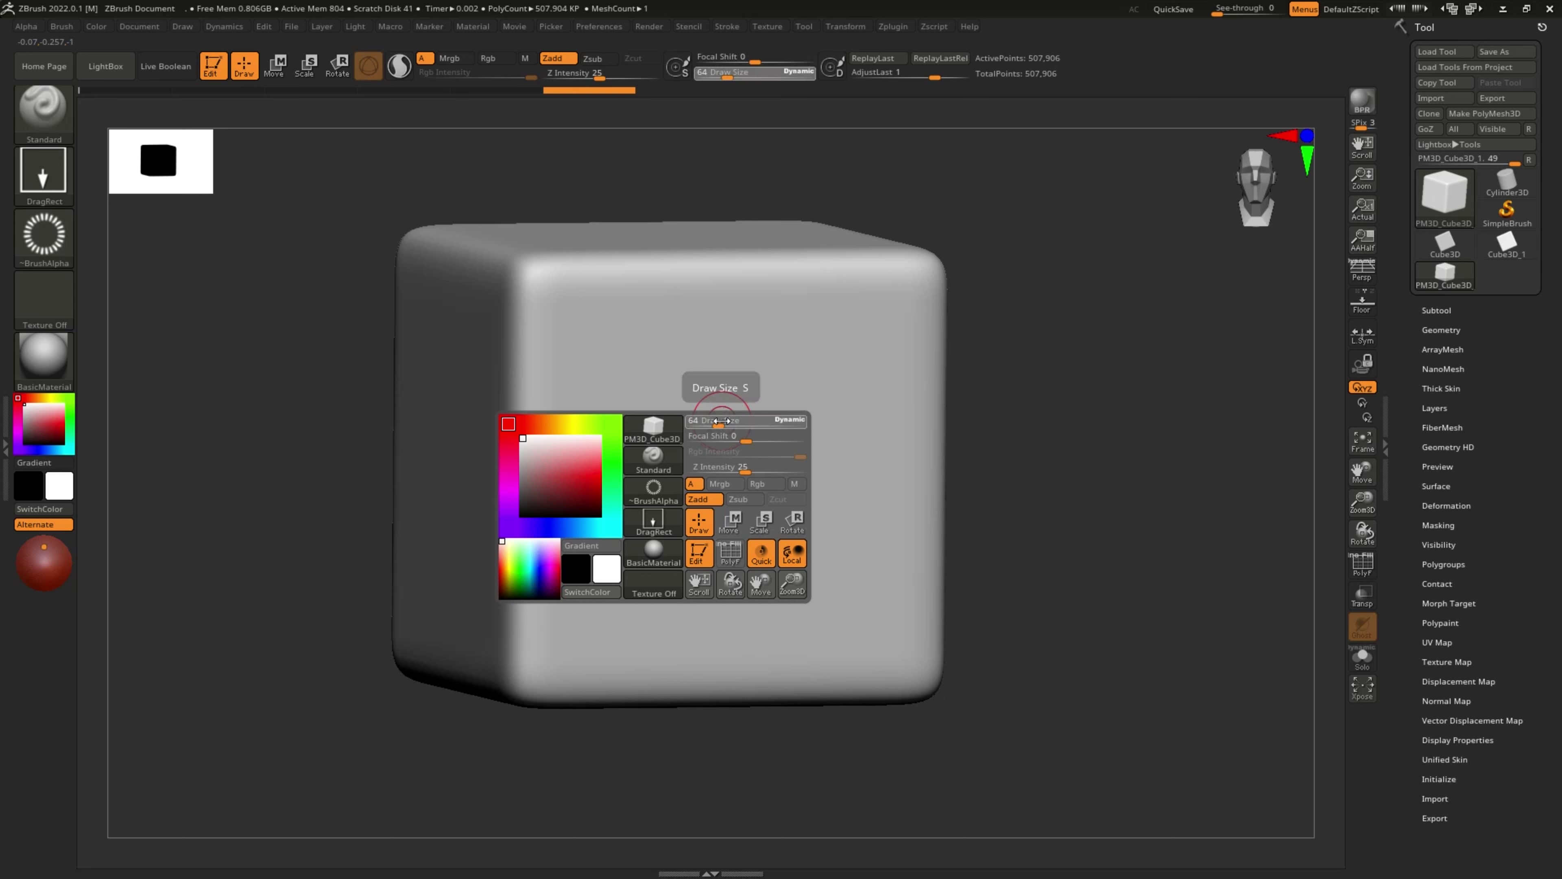
Step: Set Draw Size to about 201 and DragRect-stamp the ring alpha onto the cube's front face
{"action": "left_click_drag", "start_coordinate": [717, 422], "coordinate": [729, 422]}
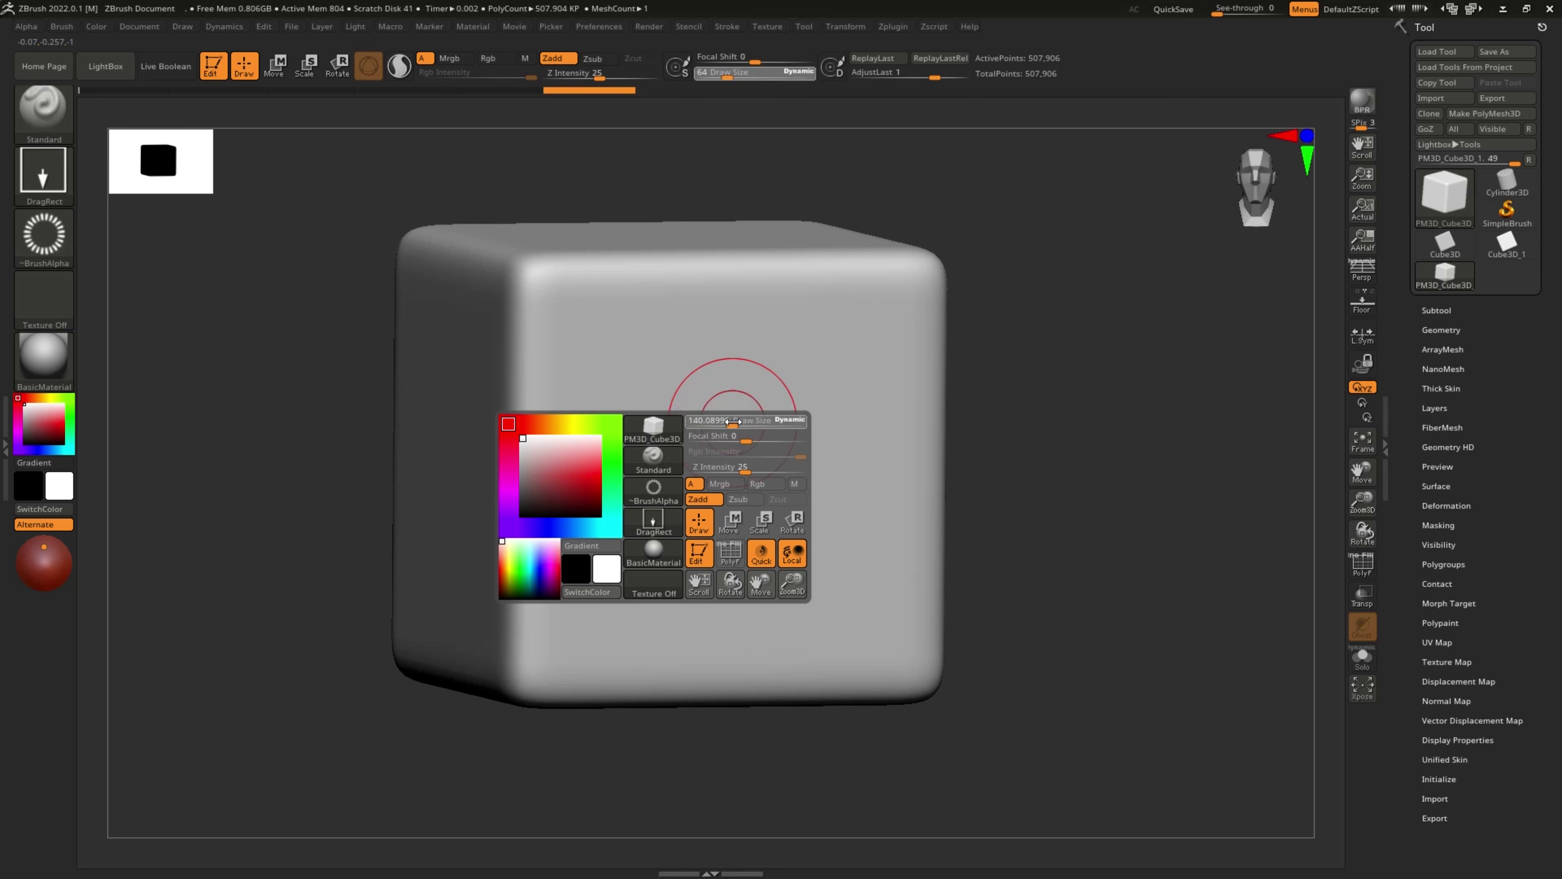
{"action": "left_click_drag", "start_coordinate": [732, 422], "coordinate": [754, 426]}
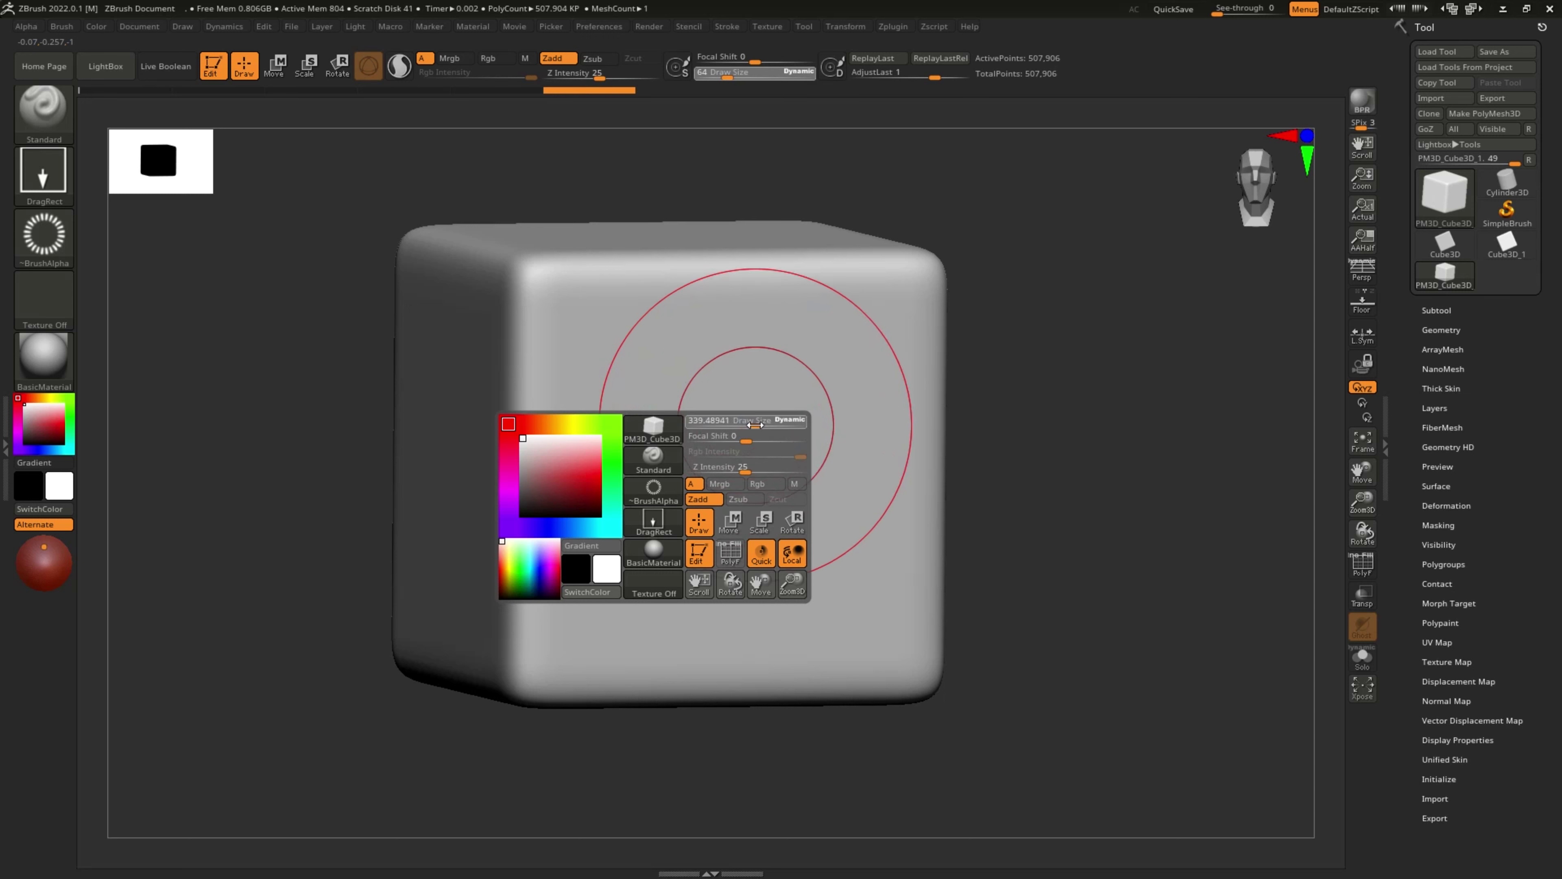
{"action": "left_click_drag", "start_coordinate": [755, 425], "coordinate": [740, 425]}
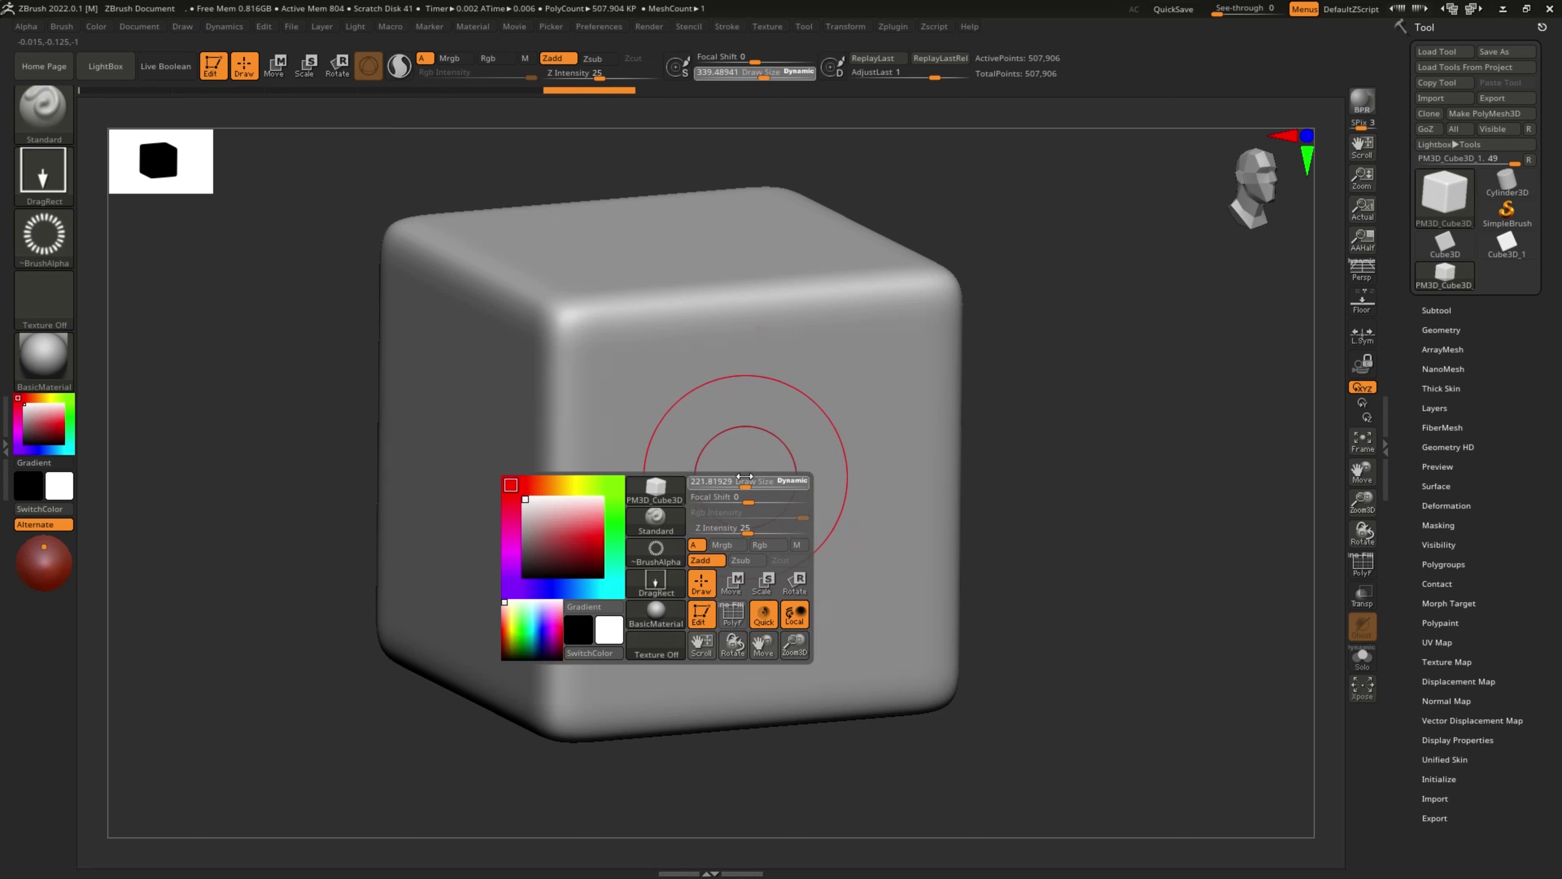
{"action": "left_click_drag", "start_coordinate": [1097, 405], "coordinate": [996, 438]}
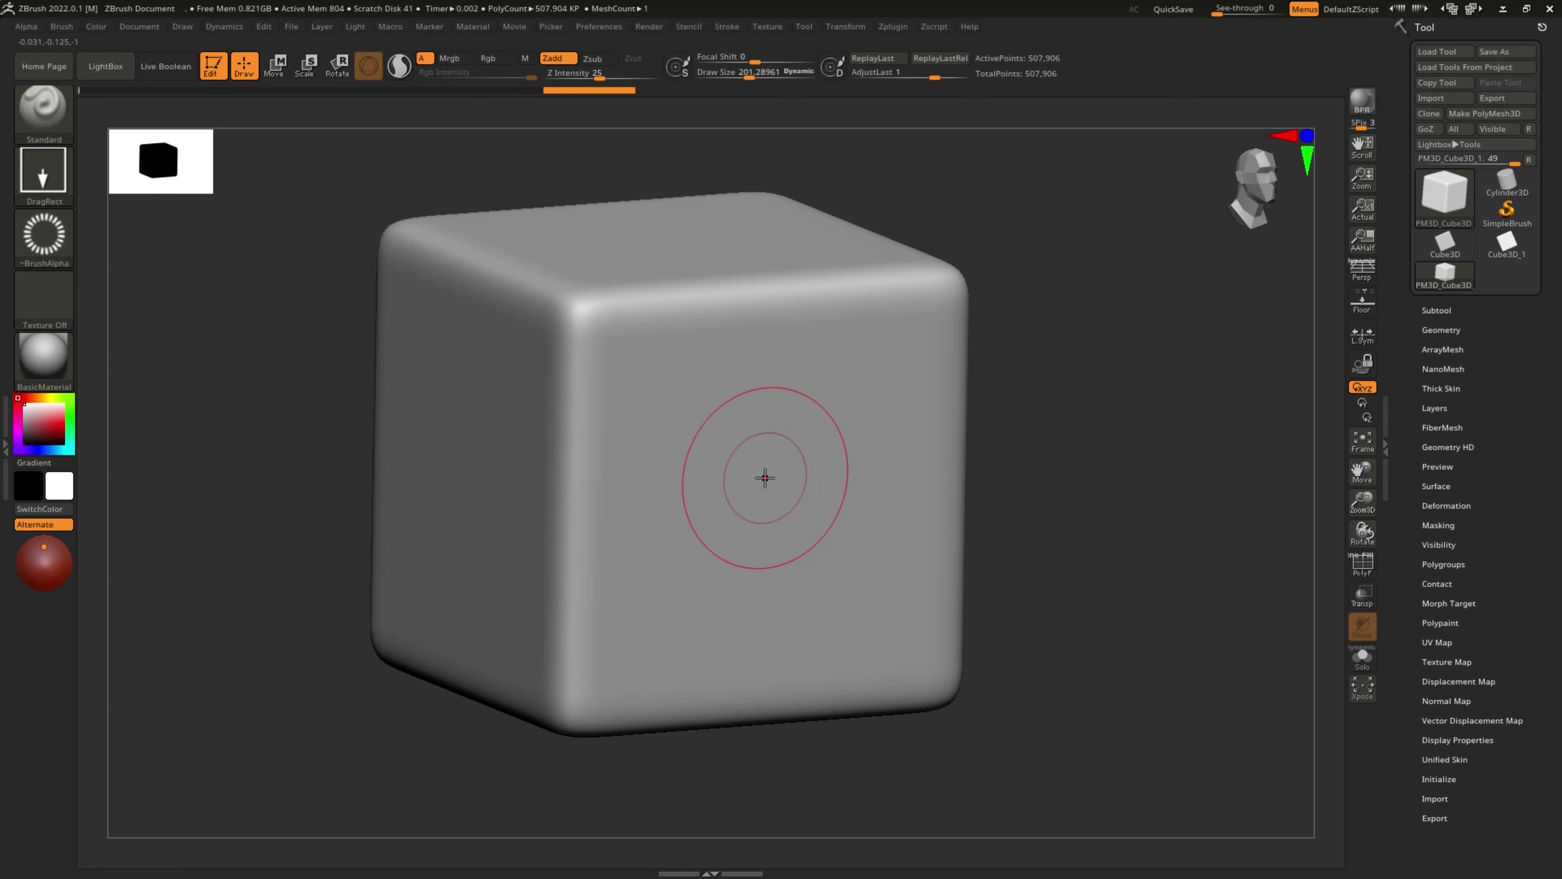
{"action": "left_click_drag", "start_coordinate": [779, 502], "coordinate": [811, 606]}
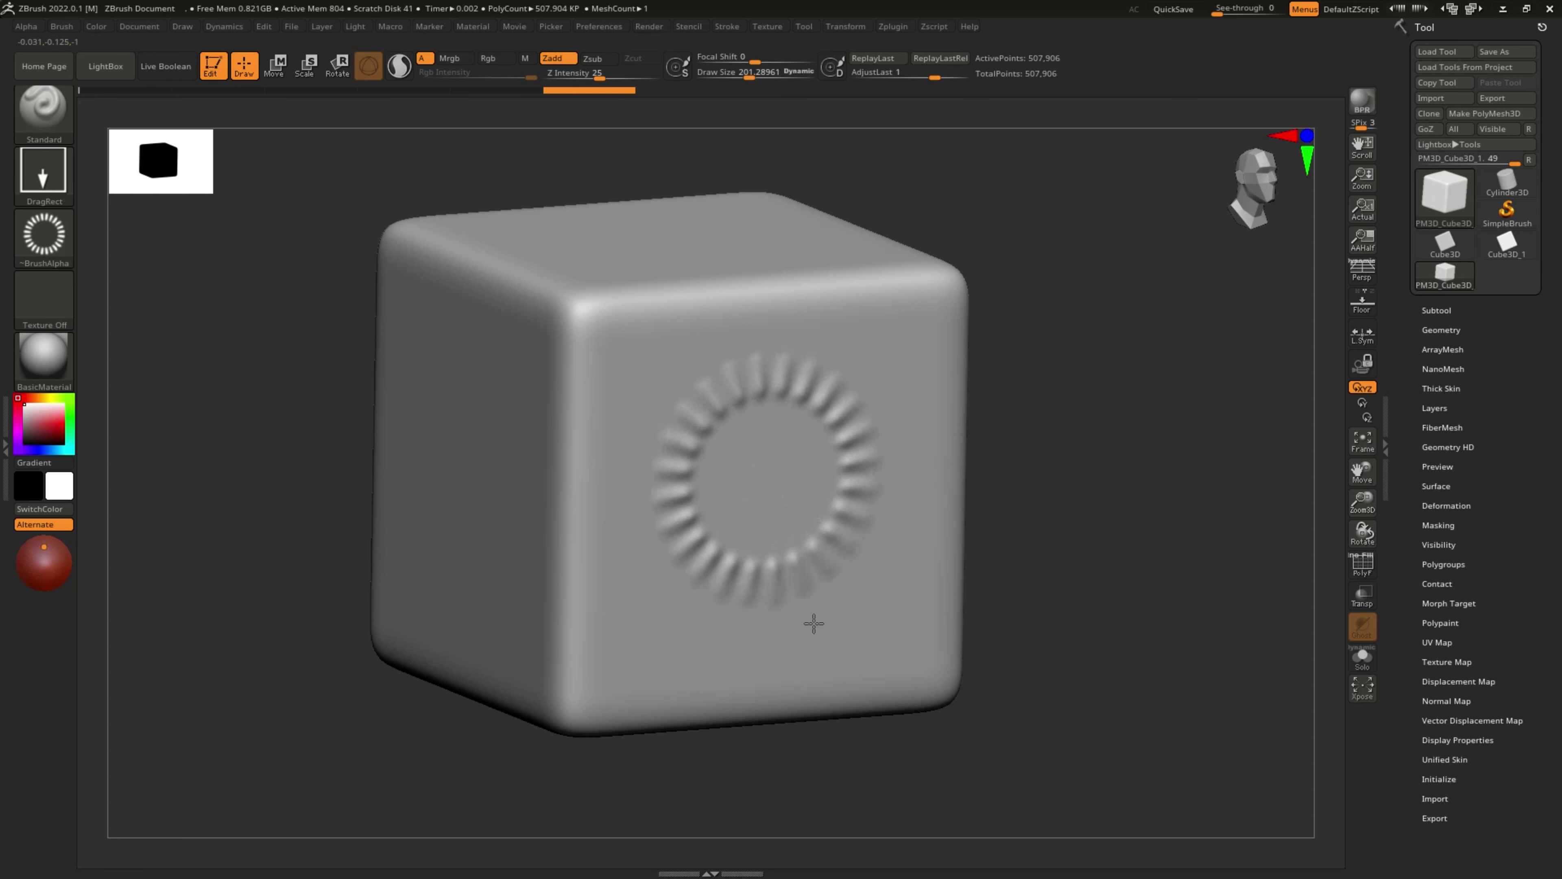
Step: Inspect the ring stamp from several angles and subdivide the cube to about 2.031 million points
{"action": "mouse_move", "coordinate": [1036, 568]}
{"action": "left_mouse_down"}
{"action": "mouse_move", "coordinate": [1159, 479]}
{"action": "mouse_move", "coordinate": [1138, 481]}
{"action": "left_mouse_up"}
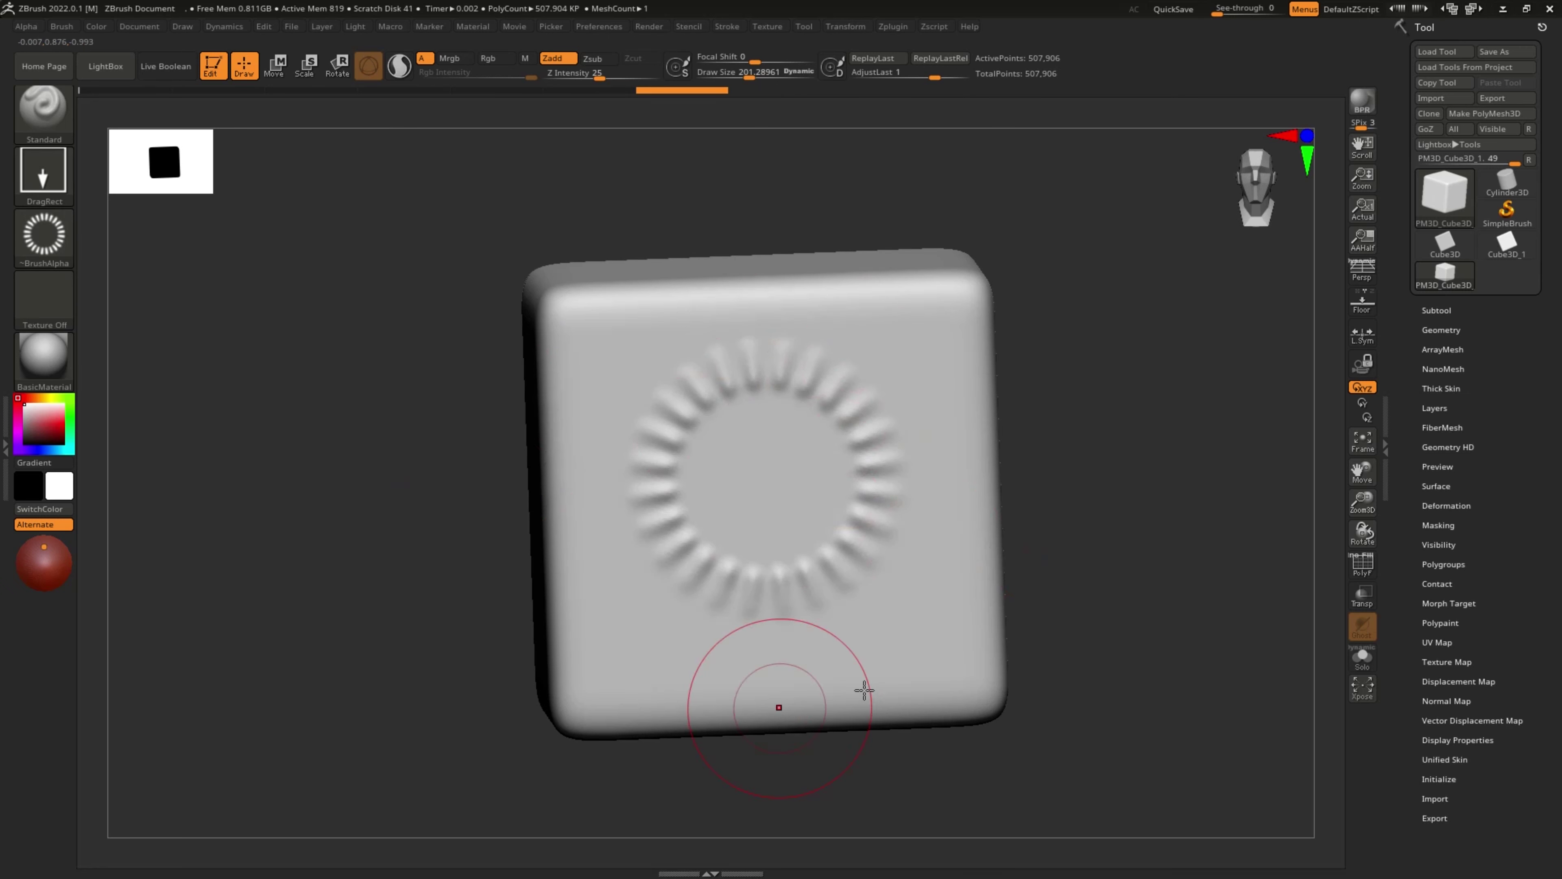
{"action": "left_click_drag", "start_coordinate": [1089, 190], "coordinate": [1052, 272]}
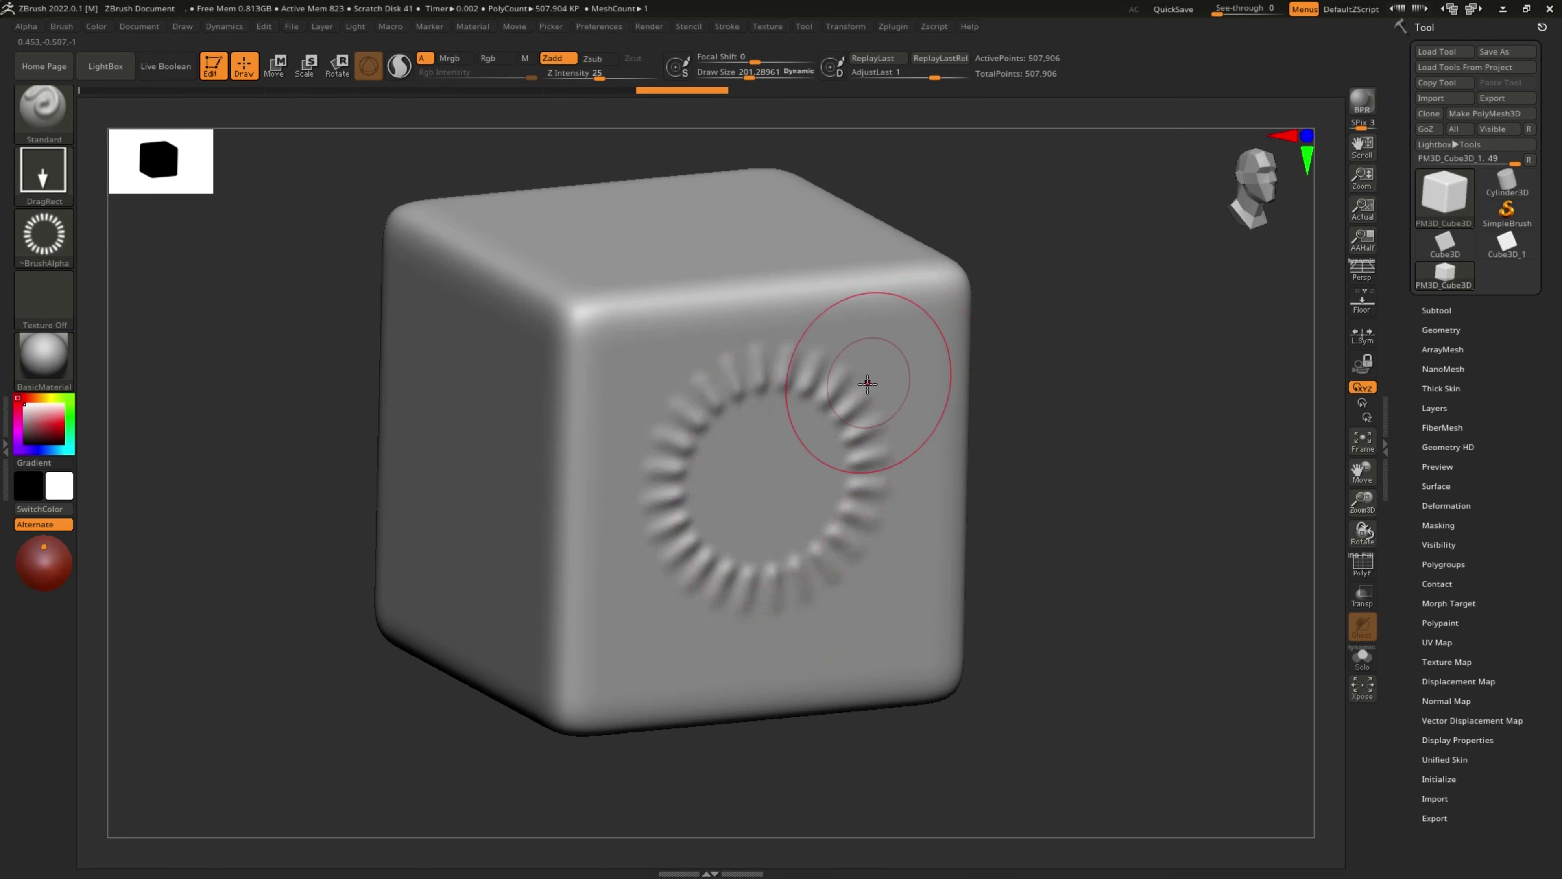
{"action": "left_click_drag", "start_coordinate": [1045, 431], "coordinate": [1084, 496]}
{"action": "key", "text": "ctrl"}
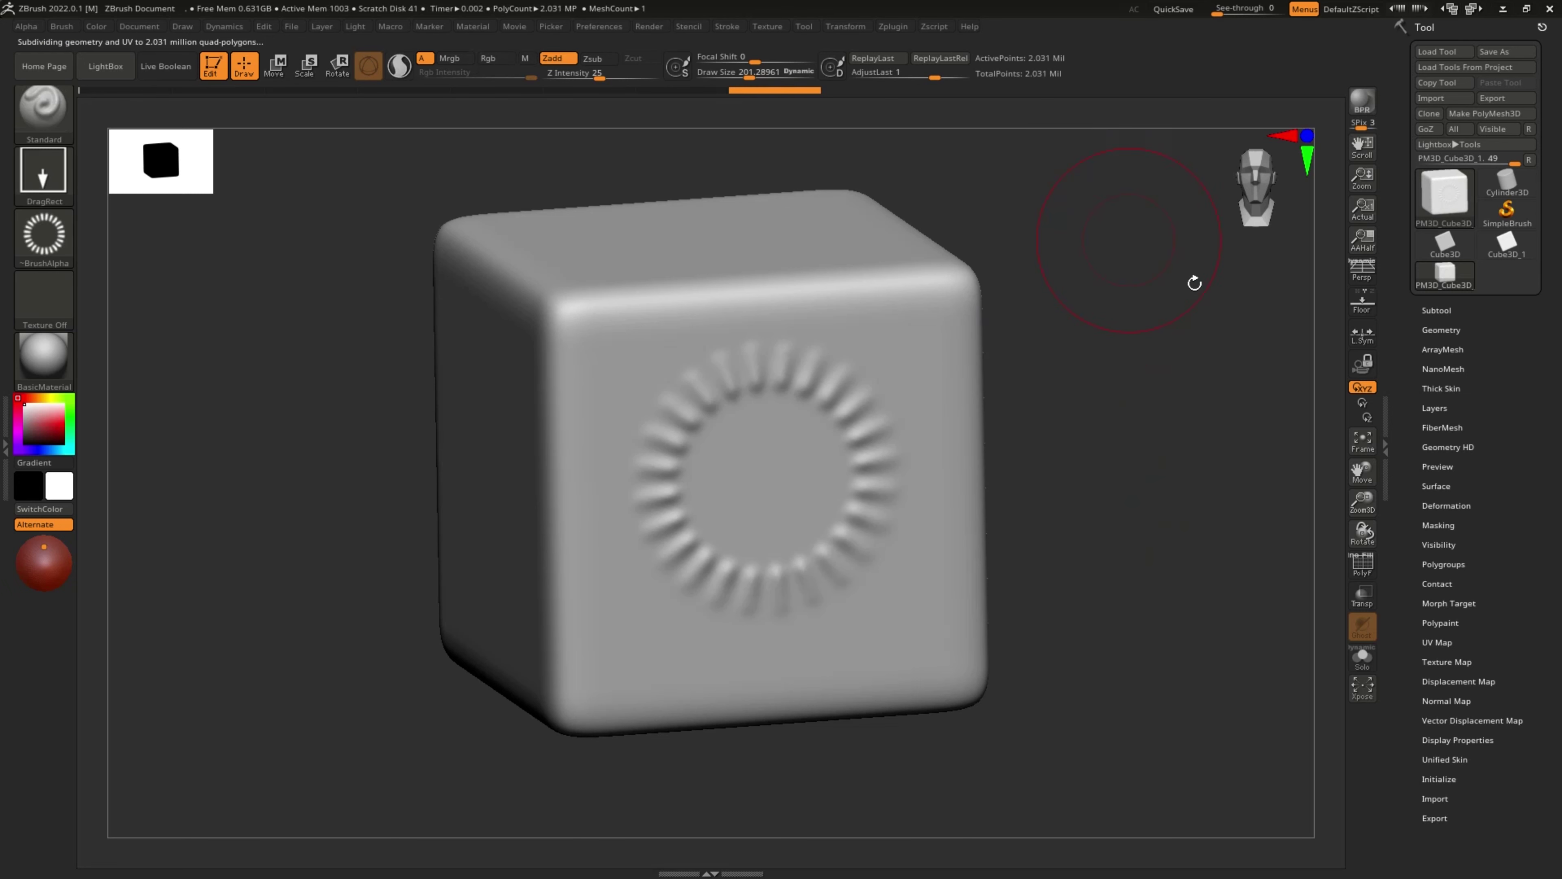
{"action": "left_click_drag", "start_coordinate": [1133, 366], "coordinate": [348, 435]}
{"action": "left_click_drag", "start_coordinate": [192, 652], "coordinate": [272, 660]}
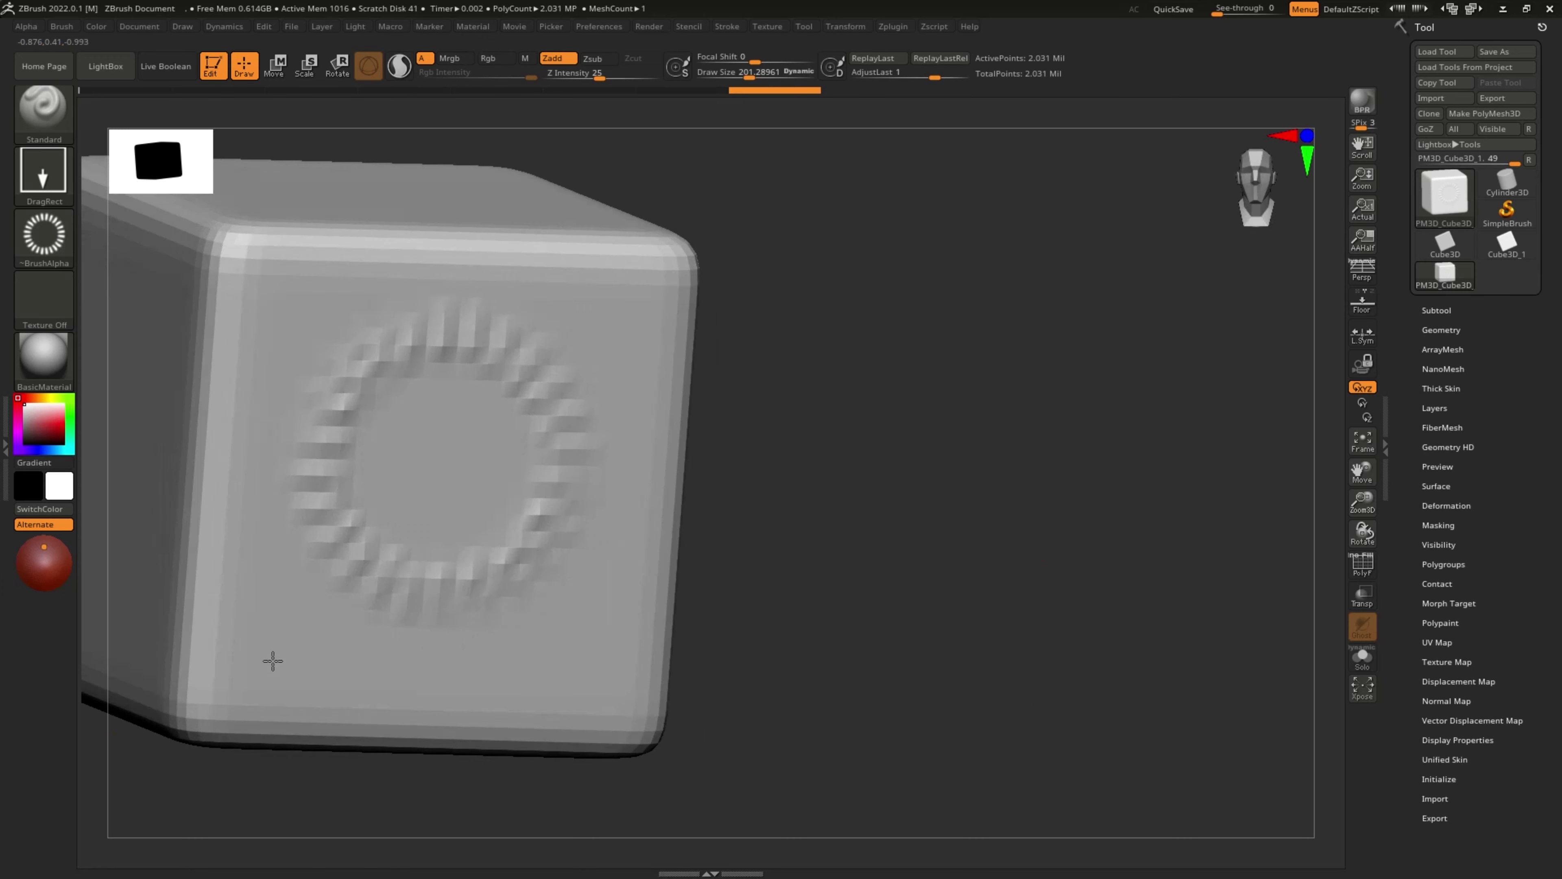
{"action": "scroll", "coordinate": [273, 660], "scroll_direction": "down", "scroll_amount": 3}
{"action": "left_click_drag", "start_coordinate": [851, 548], "coordinate": [1248, 489]}
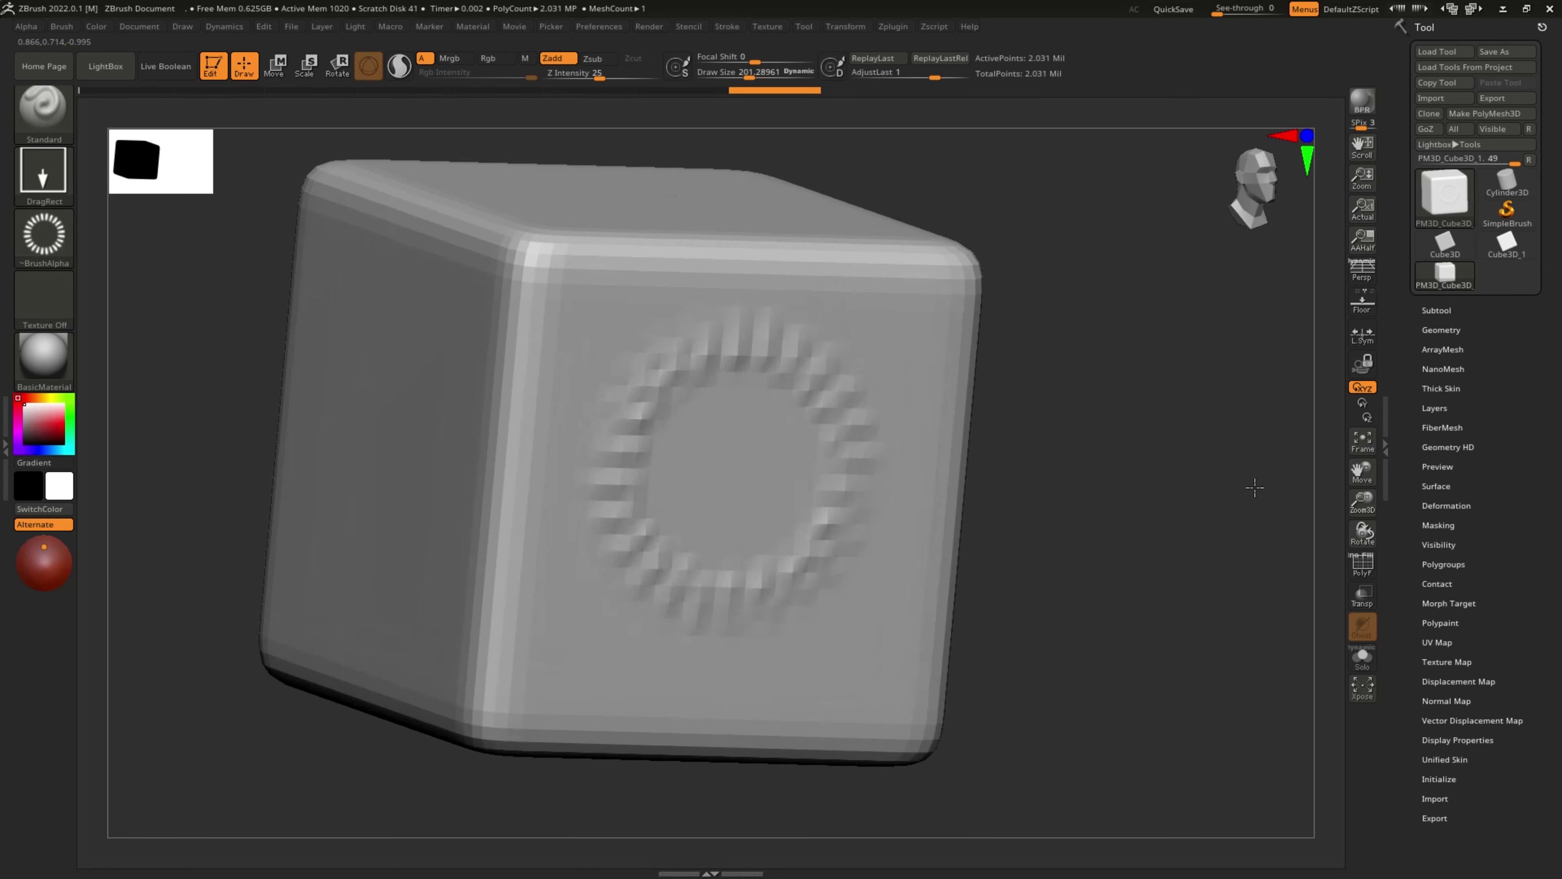
Step: Expand Tool > Geometry and choose the swirl Alpha 19 as the brush alpha
{"action": "left_click", "coordinate": [1452, 330]}
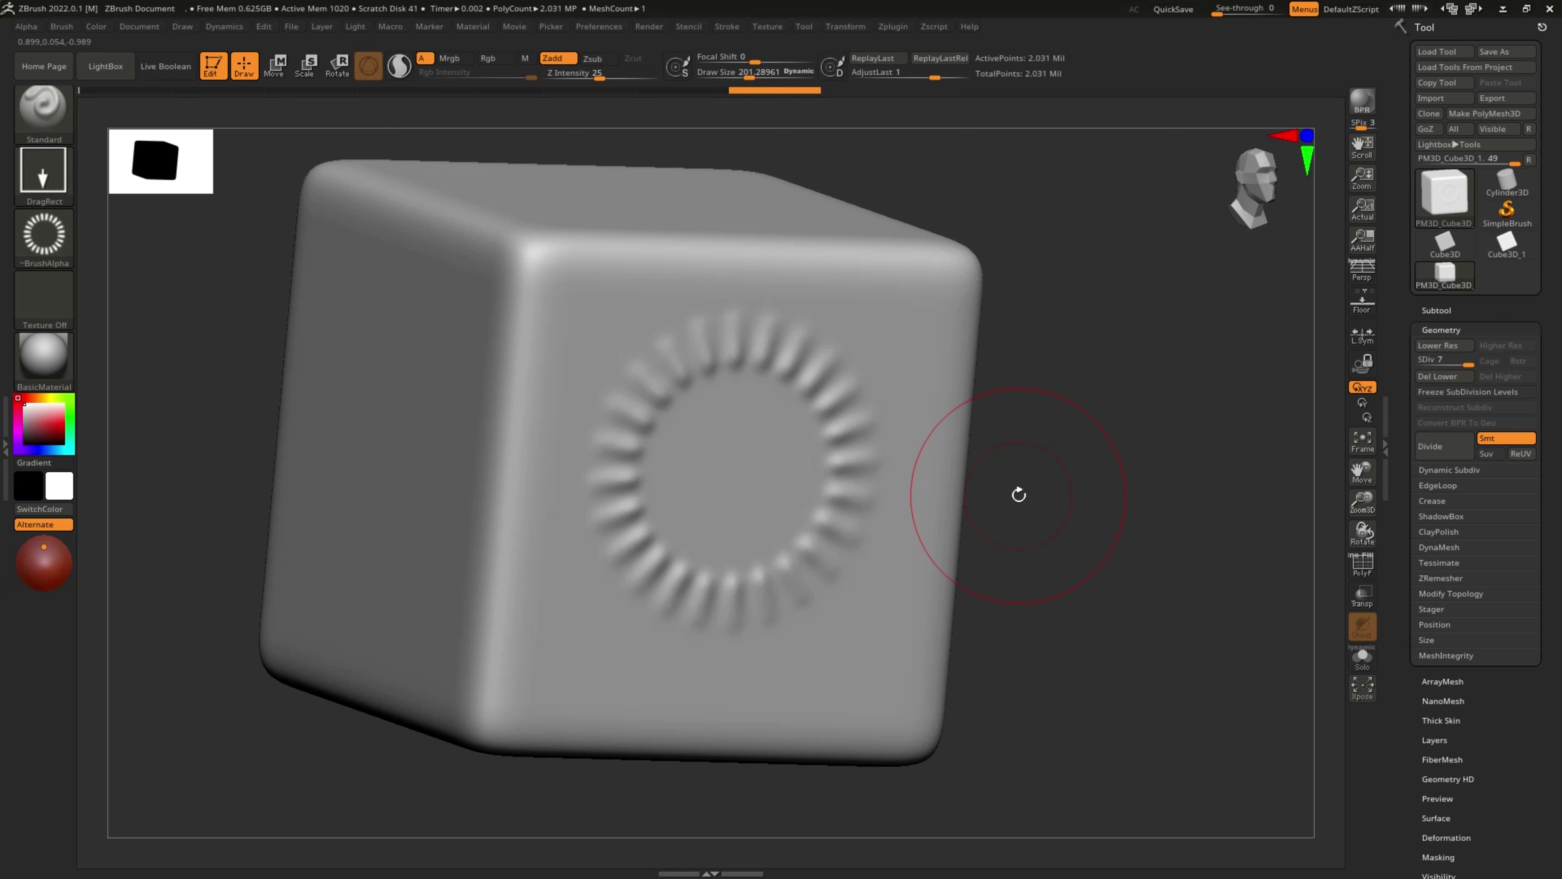
{"action": "left_click", "coordinate": [43, 237]}
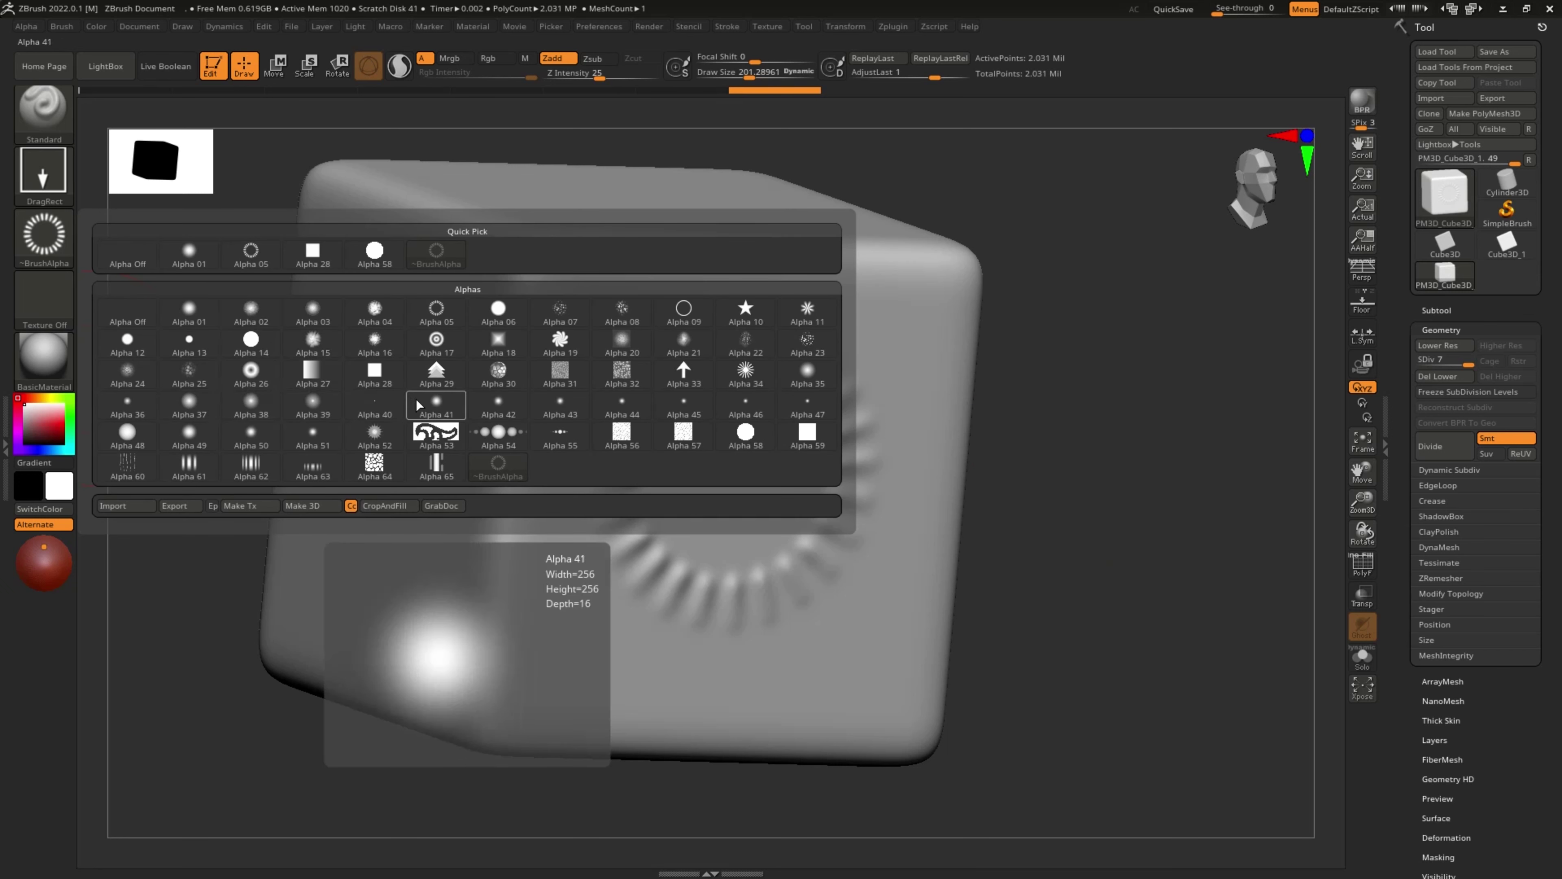
{"action": "left_click", "coordinate": [559, 347]}
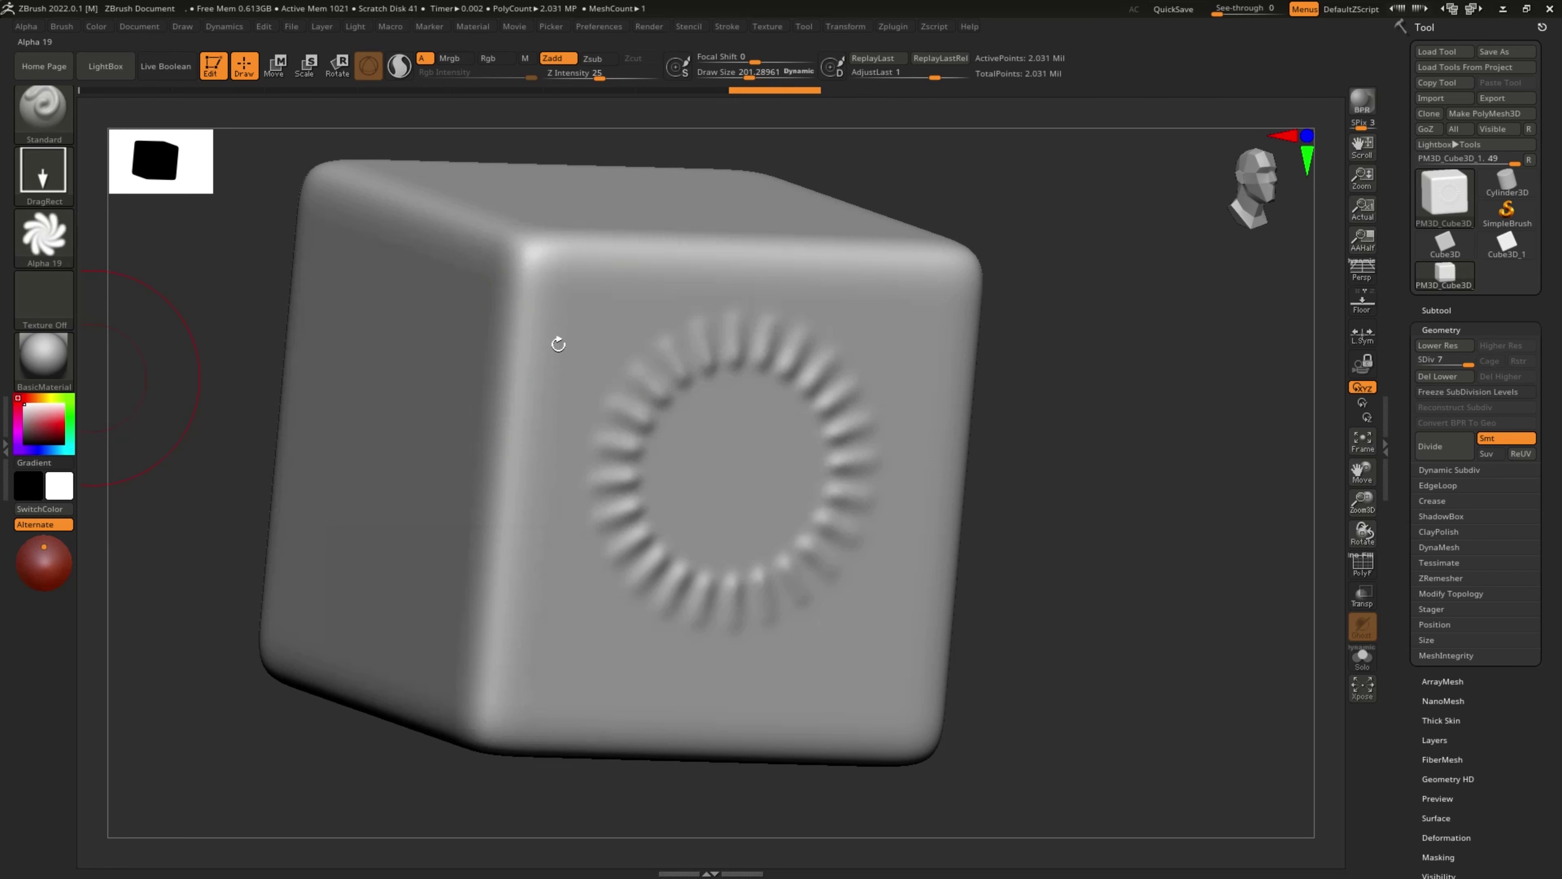
Step: Test-stamp the swirl on the cube's front face, then undo it
{"action": "mouse_move", "coordinate": [1099, 394]}
{"action": "left_mouse_down"}
{"action": "mouse_move", "coordinate": [1123, 395]}
{"action": "mouse_move", "coordinate": [998, 500]}
{"action": "mouse_move", "coordinate": [1074, 457]}
{"action": "mouse_move", "coordinate": [1302, 410]}
{"action": "left_mouse_up"}
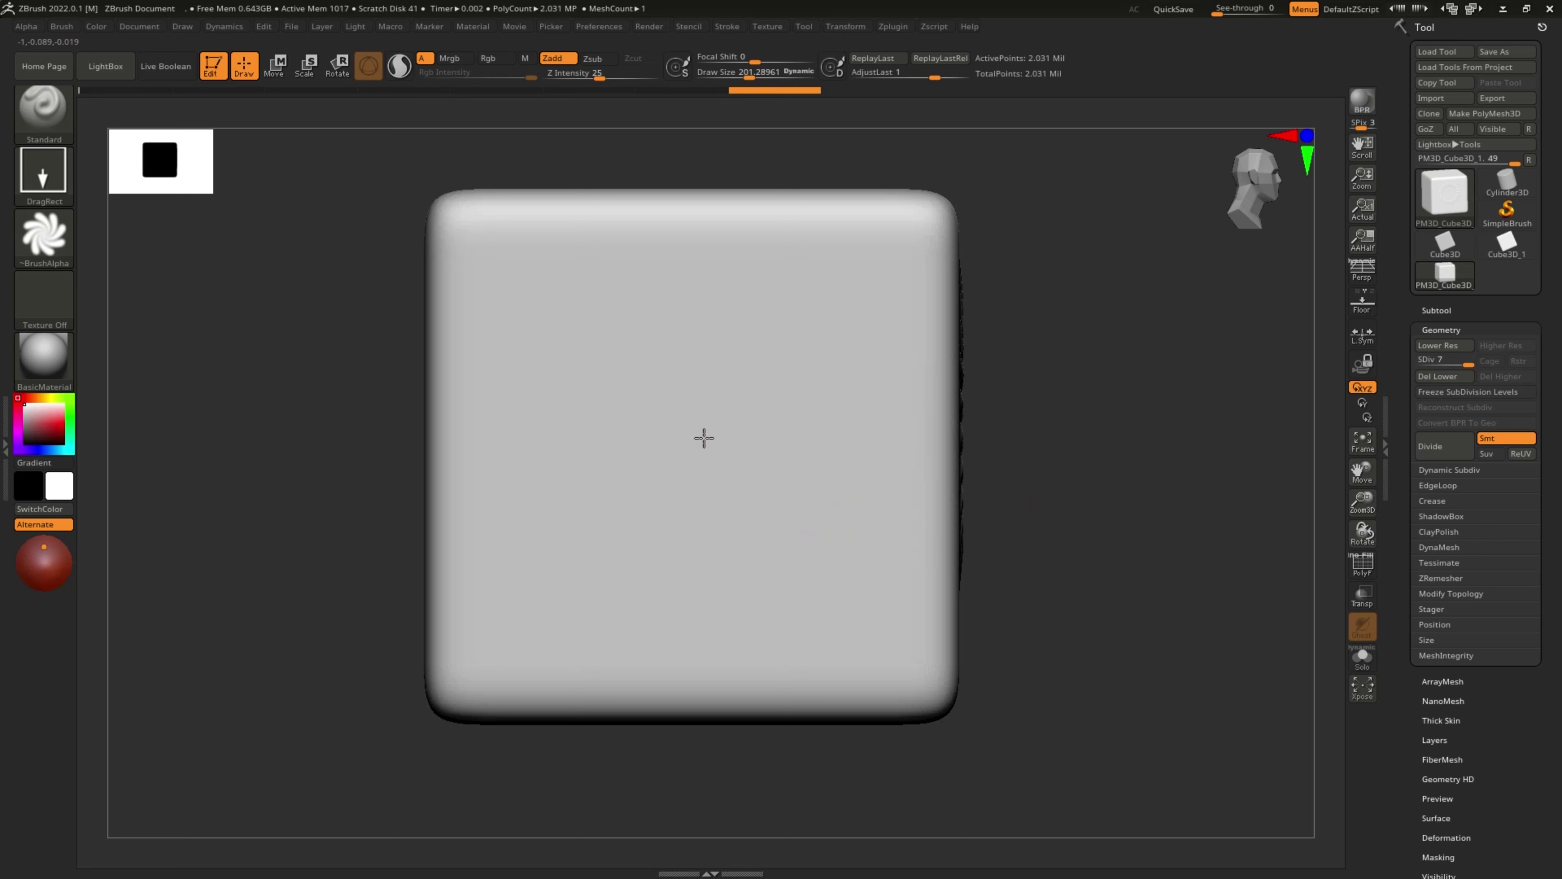
{"action": "mouse_move", "coordinate": [698, 435]}
{"action": "left_mouse_down"}
{"action": "mouse_move", "coordinate": [750, 520]}
{"action": "mouse_move", "coordinate": [767, 600]}
{"action": "left_mouse_up"}
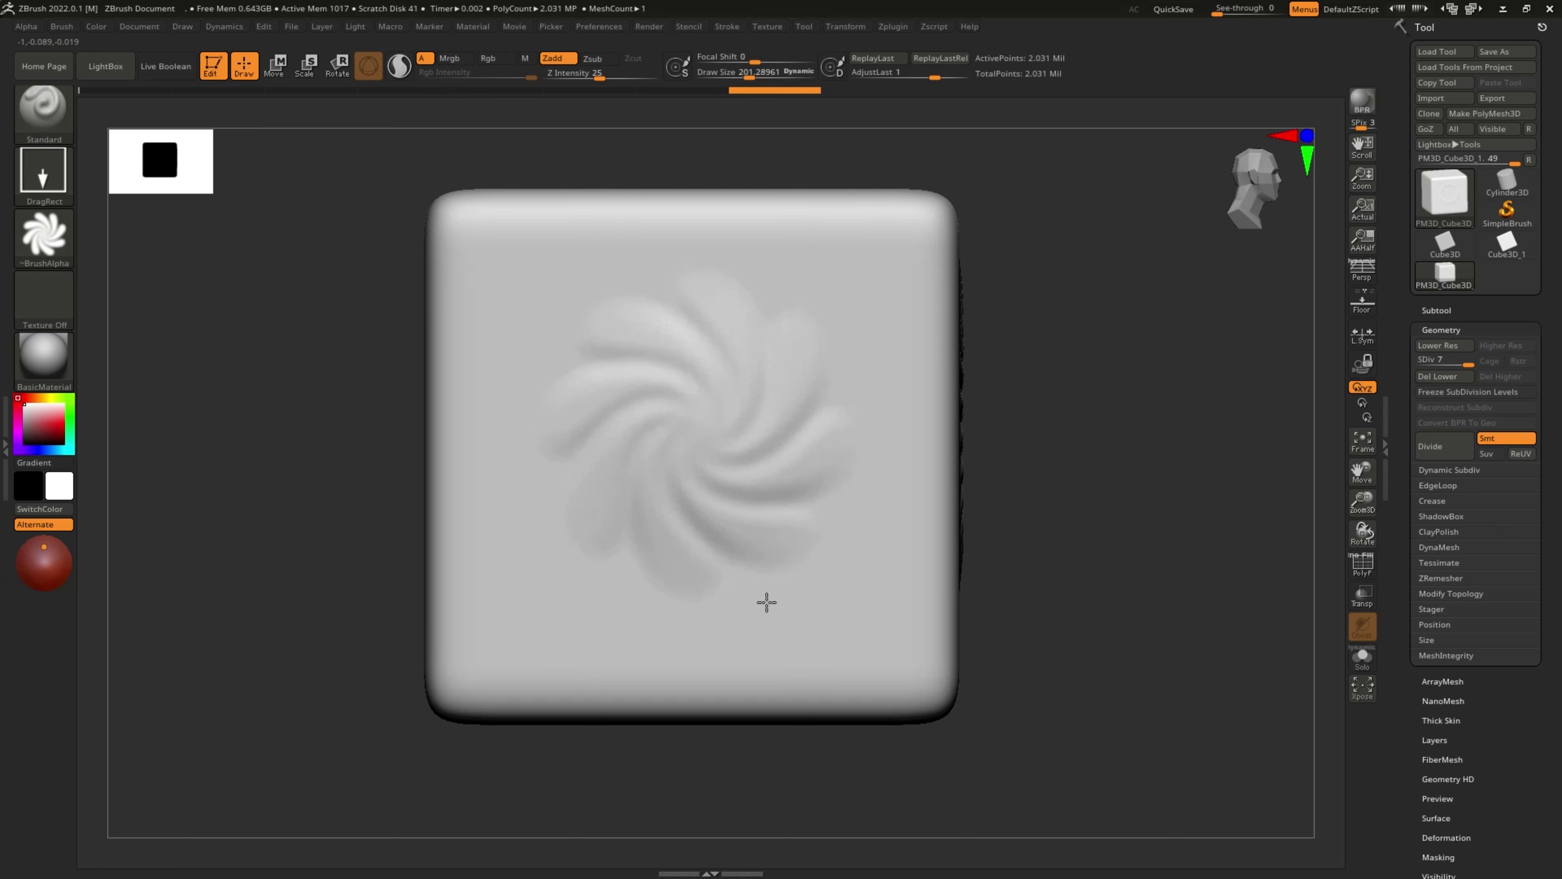
{"action": "mouse_move", "coordinate": [1014, 425]}
{"action": "left_mouse_down"}
{"action": "mouse_move", "coordinate": [1123, 395]}
{"action": "mouse_move", "coordinate": [1089, 425]}
{"action": "mouse_move", "coordinate": [1014, 425]}
{"action": "mouse_move", "coordinate": [1068, 381]}
{"action": "mouse_move", "coordinate": [1053, 363]}
{"action": "left_mouse_up"}
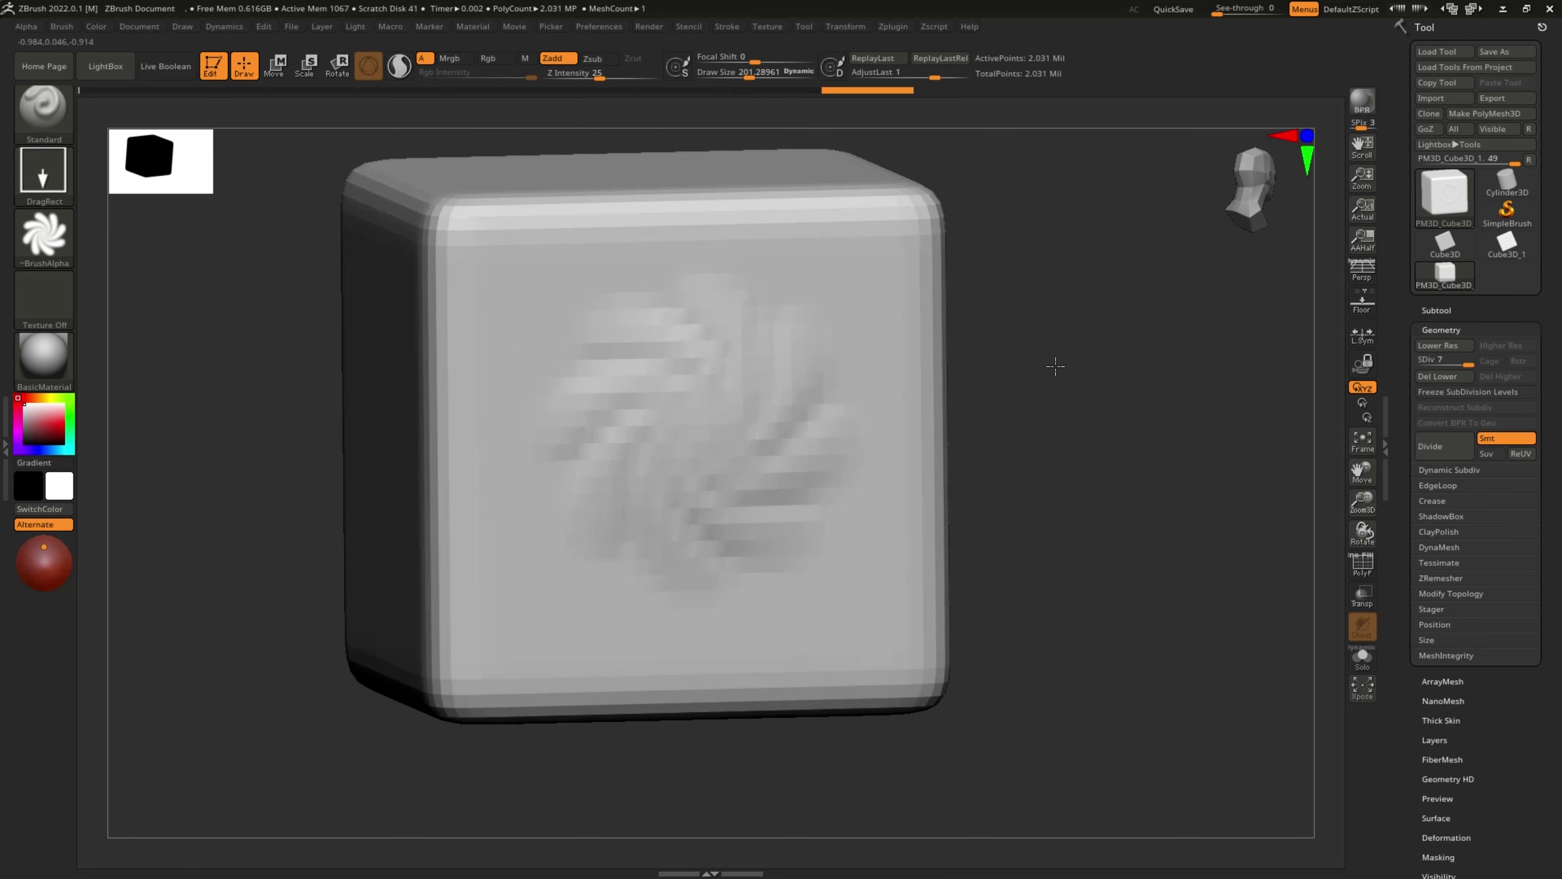
{"action": "key", "text": "ctrl+z"}
{"action": "left_click_drag", "start_coordinate": [1103, 434], "coordinate": [1091, 433], "text": "shift"}
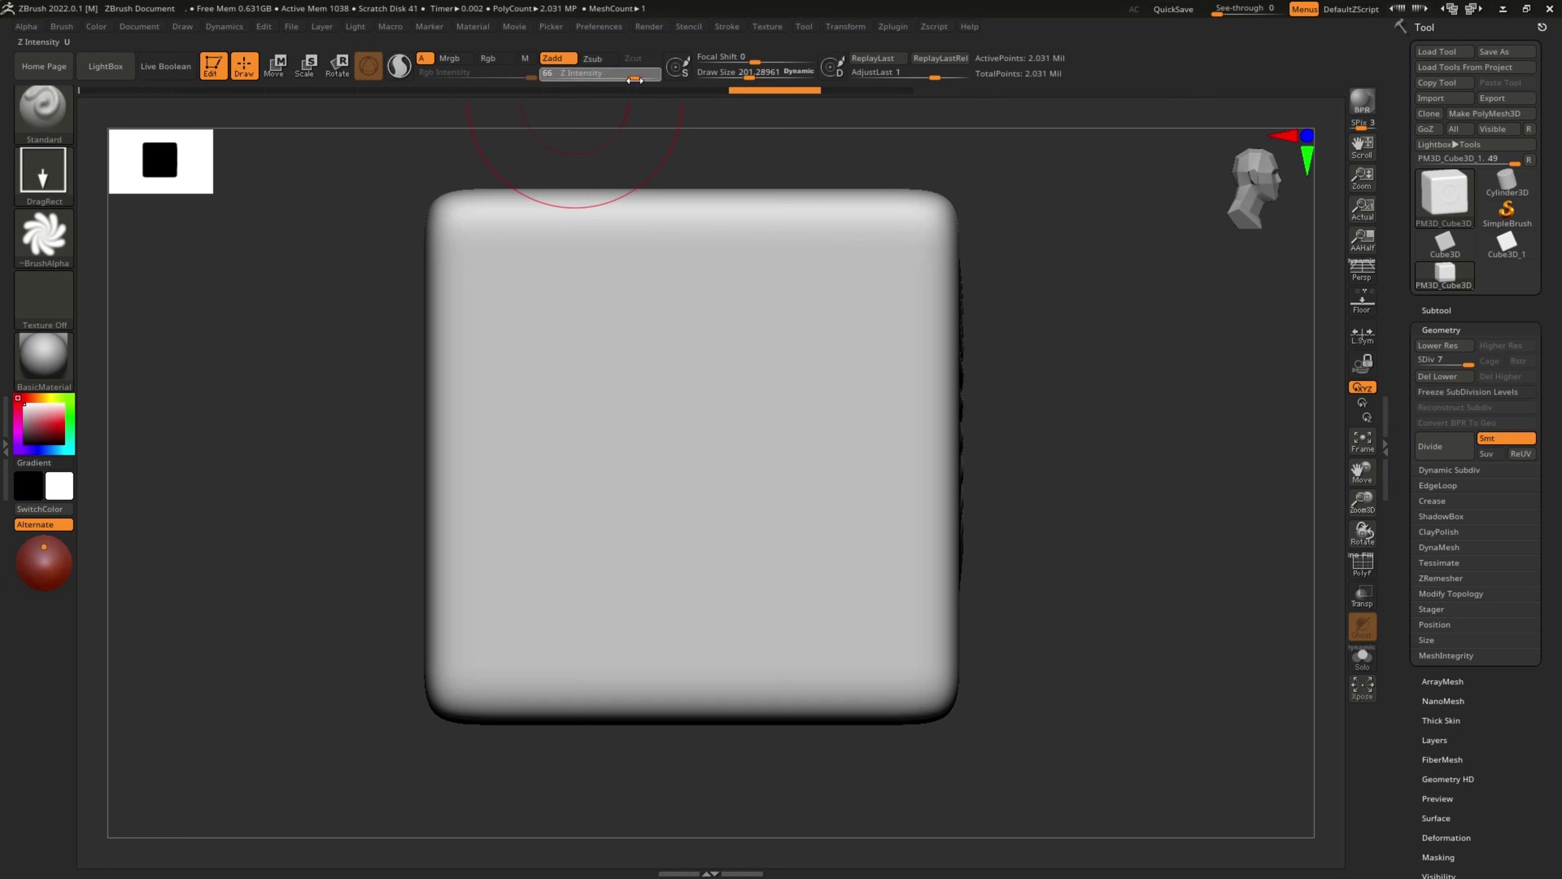
Step: Raise Z Intensity to 69 and DragRect a deep swirl onto the front face
{"action": "left_click_drag", "start_coordinate": [634, 80], "coordinate": [635, 82]}
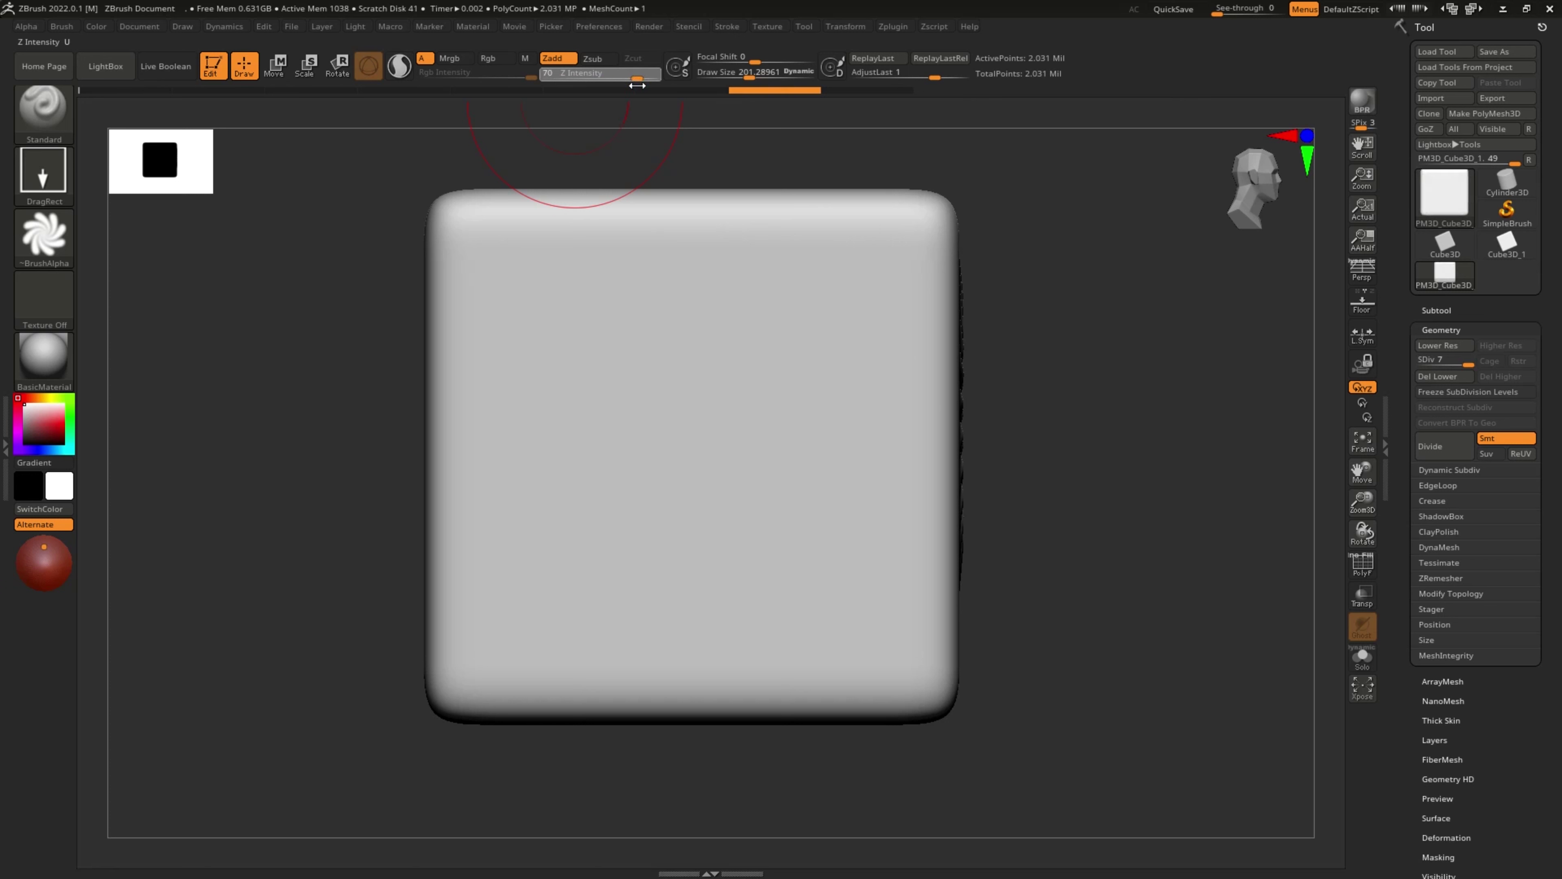
{"action": "left_click_drag", "start_coordinate": [1126, 401], "coordinate": [908, 442]}
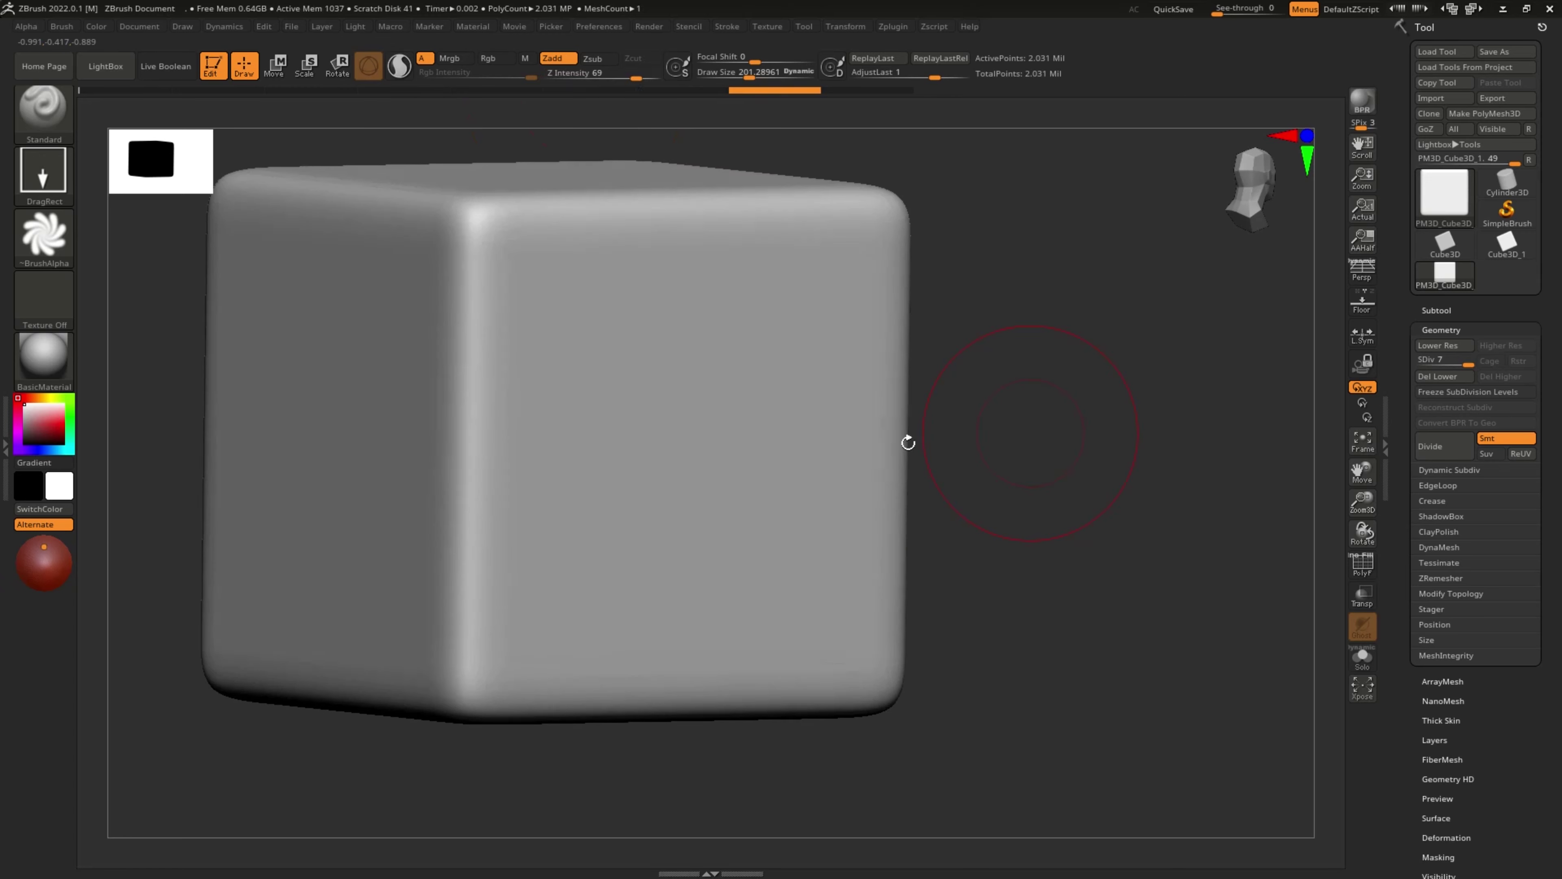
{"action": "left_click_drag", "start_coordinate": [688, 424], "coordinate": [794, 591]}
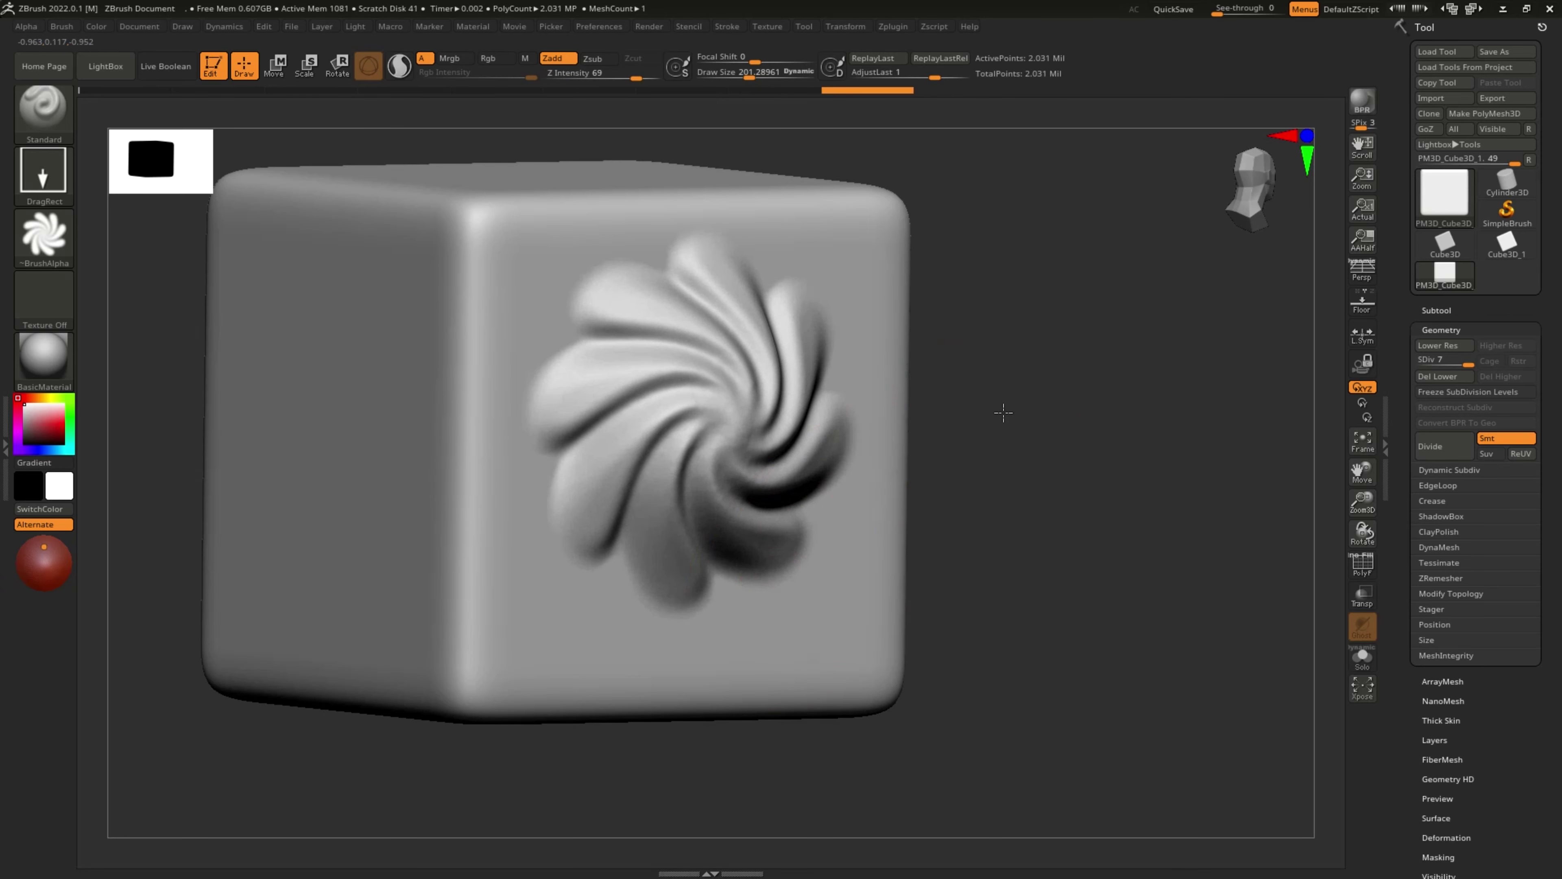
Step: Orbit the cube to view the swirl, ring and shallow swirl faces straight on
{"action": "mouse_move", "coordinate": [1003, 412]}
{"action": "left_mouse_down", "text": "shift"}
{"action": "mouse_move", "coordinate": [987, 401]}
{"action": "mouse_move", "coordinate": [1018, 401]}
{"action": "left_mouse_up", "text": "shift"}
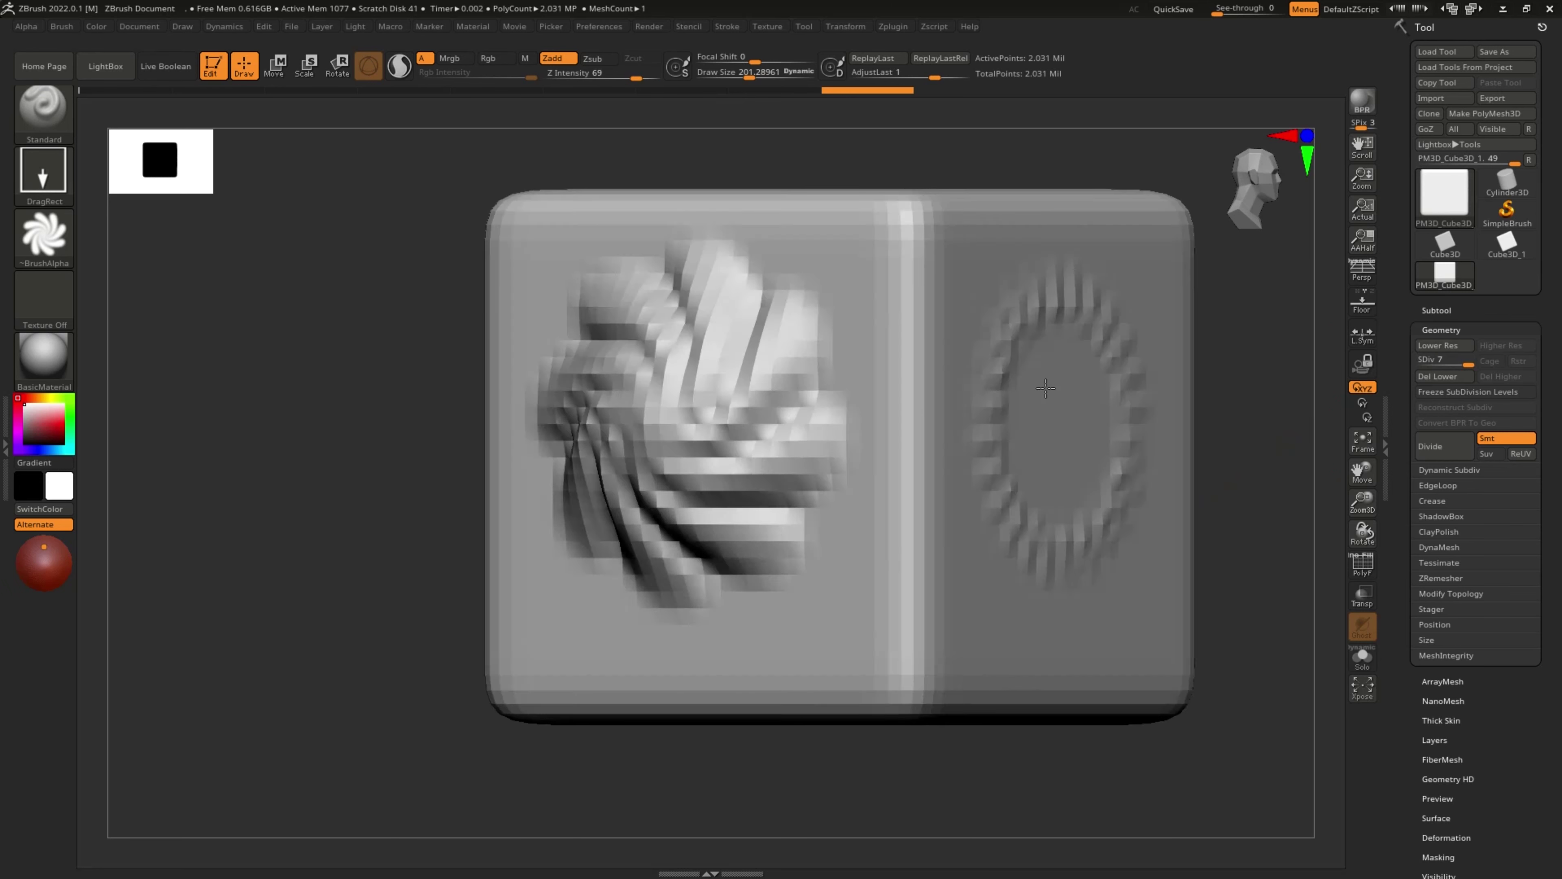
{"action": "left_click_drag", "start_coordinate": [1052, 363], "coordinate": [1021, 393]}
{"action": "mouse_move", "coordinate": [583, 673]}
{"action": "left_mouse_down", "text": "shift"}
{"action": "mouse_move", "coordinate": [436, 609]}
{"action": "mouse_move", "coordinate": [1004, 457]}
{"action": "left_mouse_up", "text": "shift"}
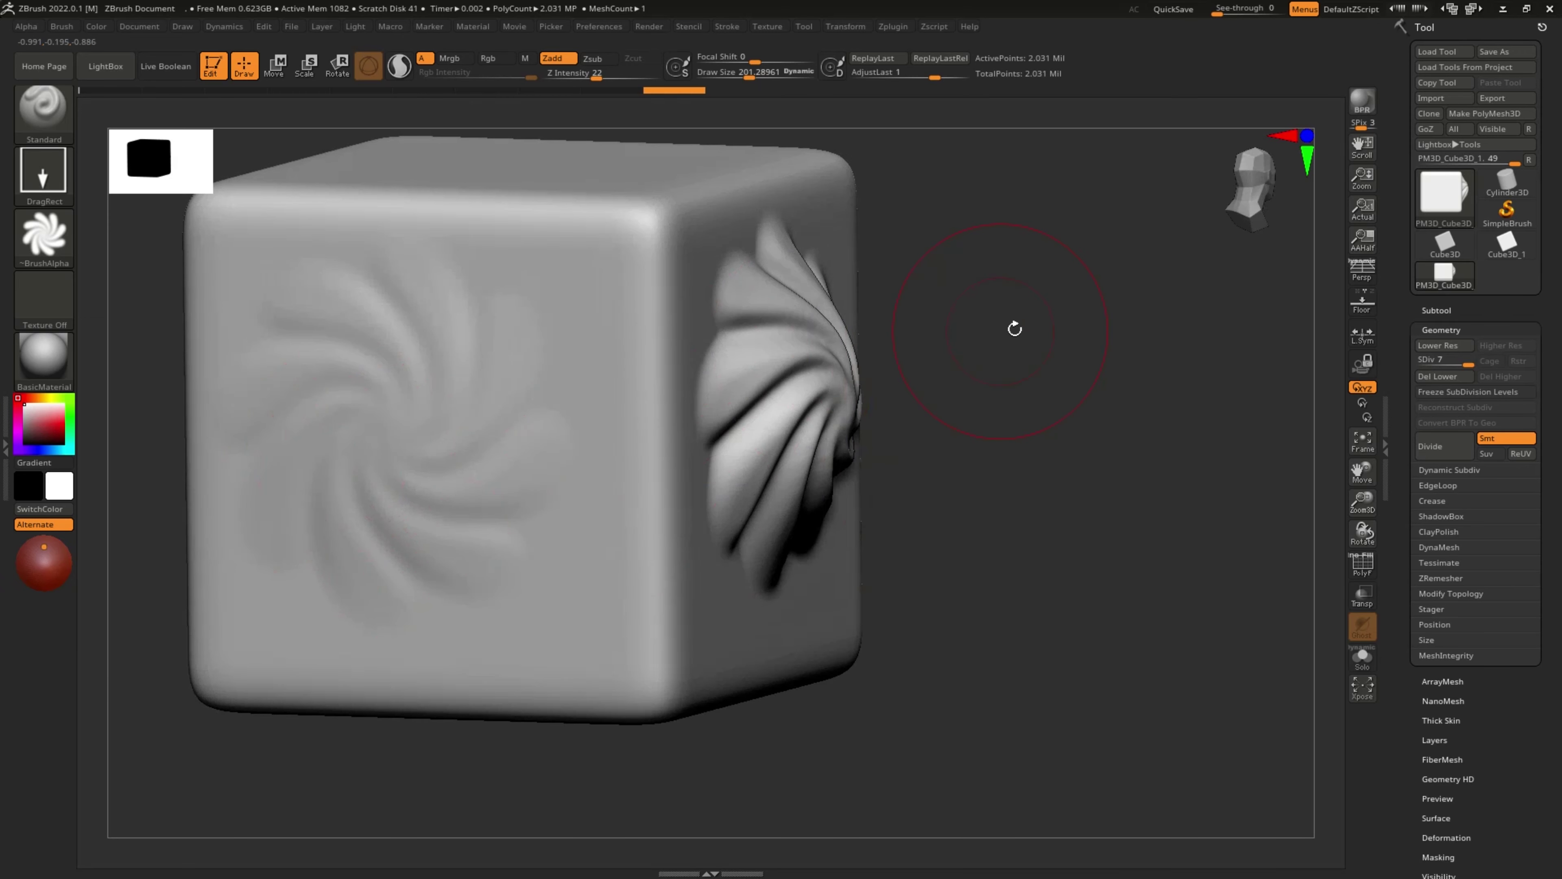
{"action": "mouse_move", "coordinate": [1015, 329]}
{"action": "left_mouse_down", "text": "shift"}
{"action": "mouse_move", "coordinate": [1032, 352]}
{"action": "mouse_move", "coordinate": [1102, 352]}
{"action": "mouse_move", "coordinate": [1080, 436]}
{"action": "mouse_move", "coordinate": [942, 590]}
{"action": "left_mouse_up", "text": "shift"}
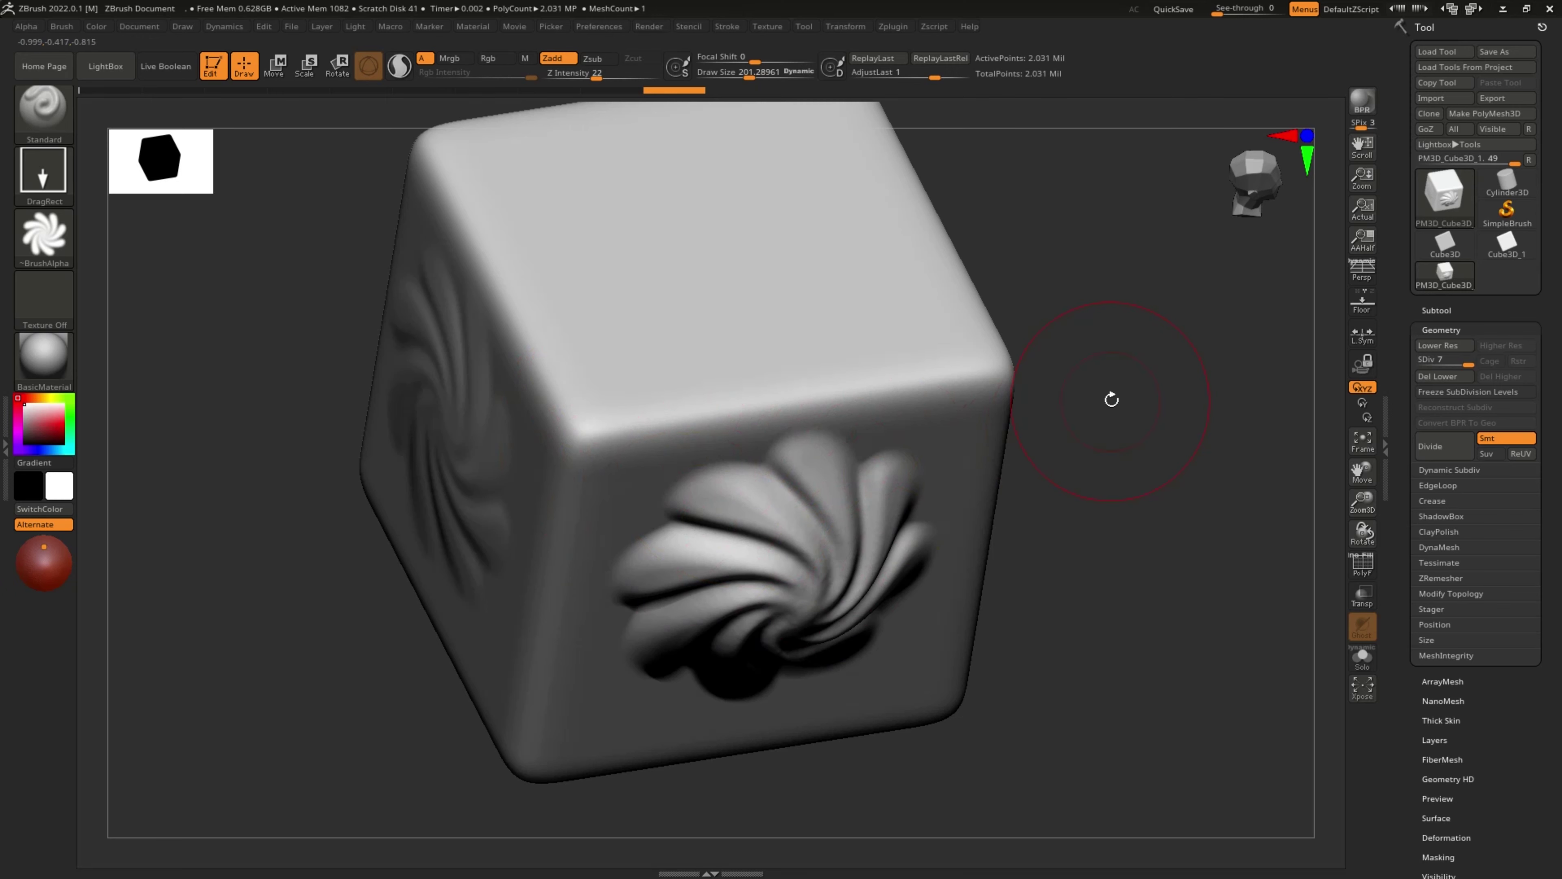
{"action": "mouse_move", "coordinate": [1111, 400]}
{"action": "left_mouse_down"}
{"action": "mouse_move", "coordinate": [1171, 349]}
{"action": "mouse_move", "coordinate": [1161, 321]}
{"action": "mouse_move", "coordinate": [1150, 333]}
{"action": "left_mouse_up"}
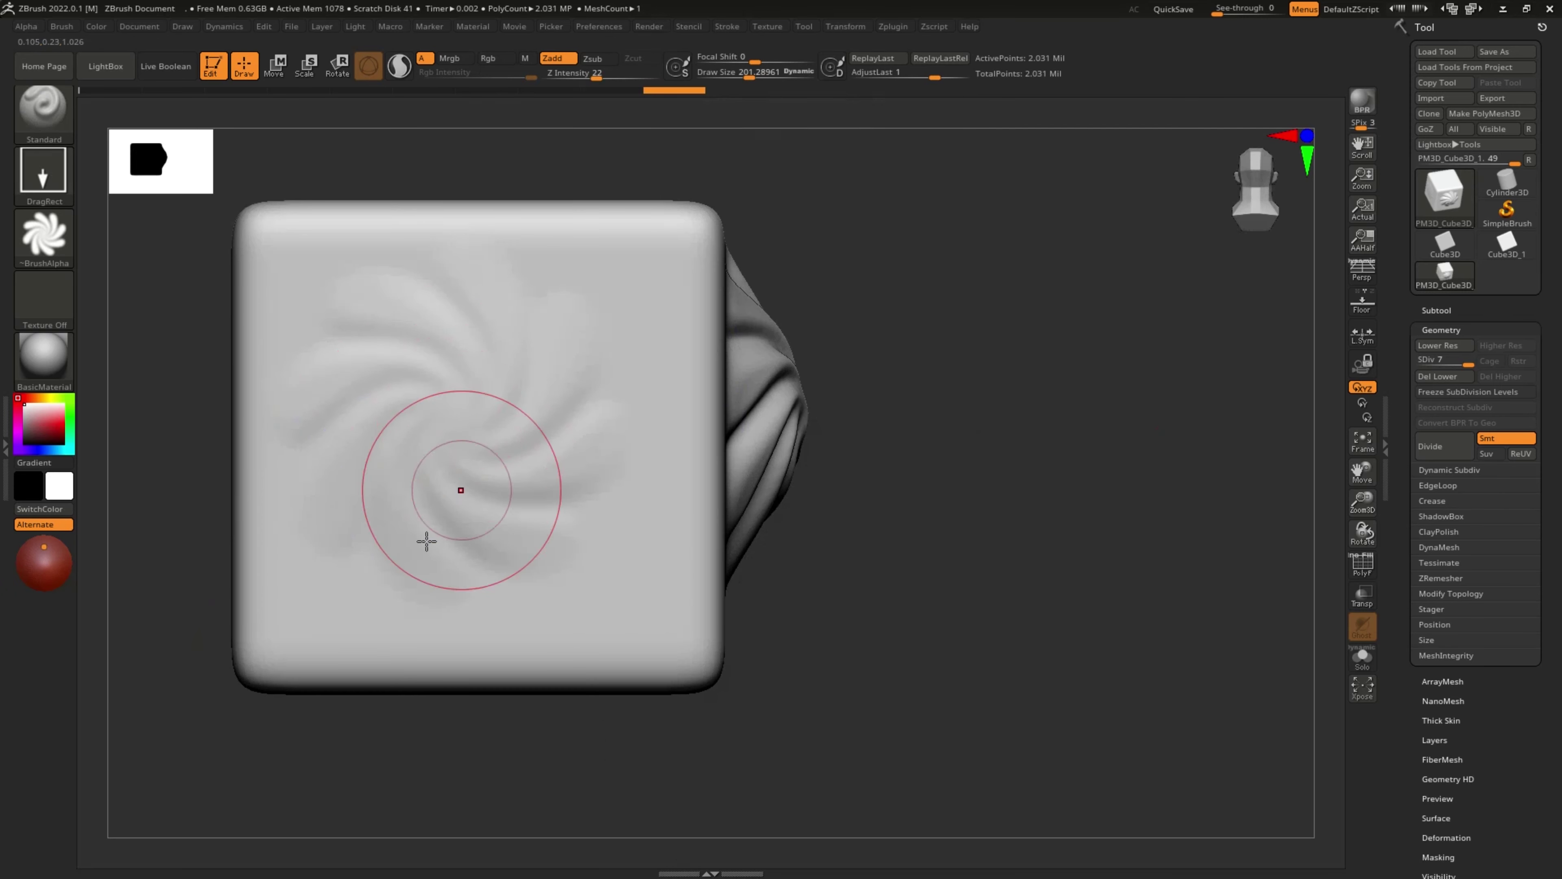
Step: Turn a blank face to a straight front view and drag a swirl out from its centre
{"action": "mouse_move", "coordinate": [802, 236]}
{"action": "left_mouse_down"}
{"action": "mouse_move", "coordinate": [837, 266]}
{"action": "mouse_move", "coordinate": [501, 508]}
{"action": "left_mouse_up"}
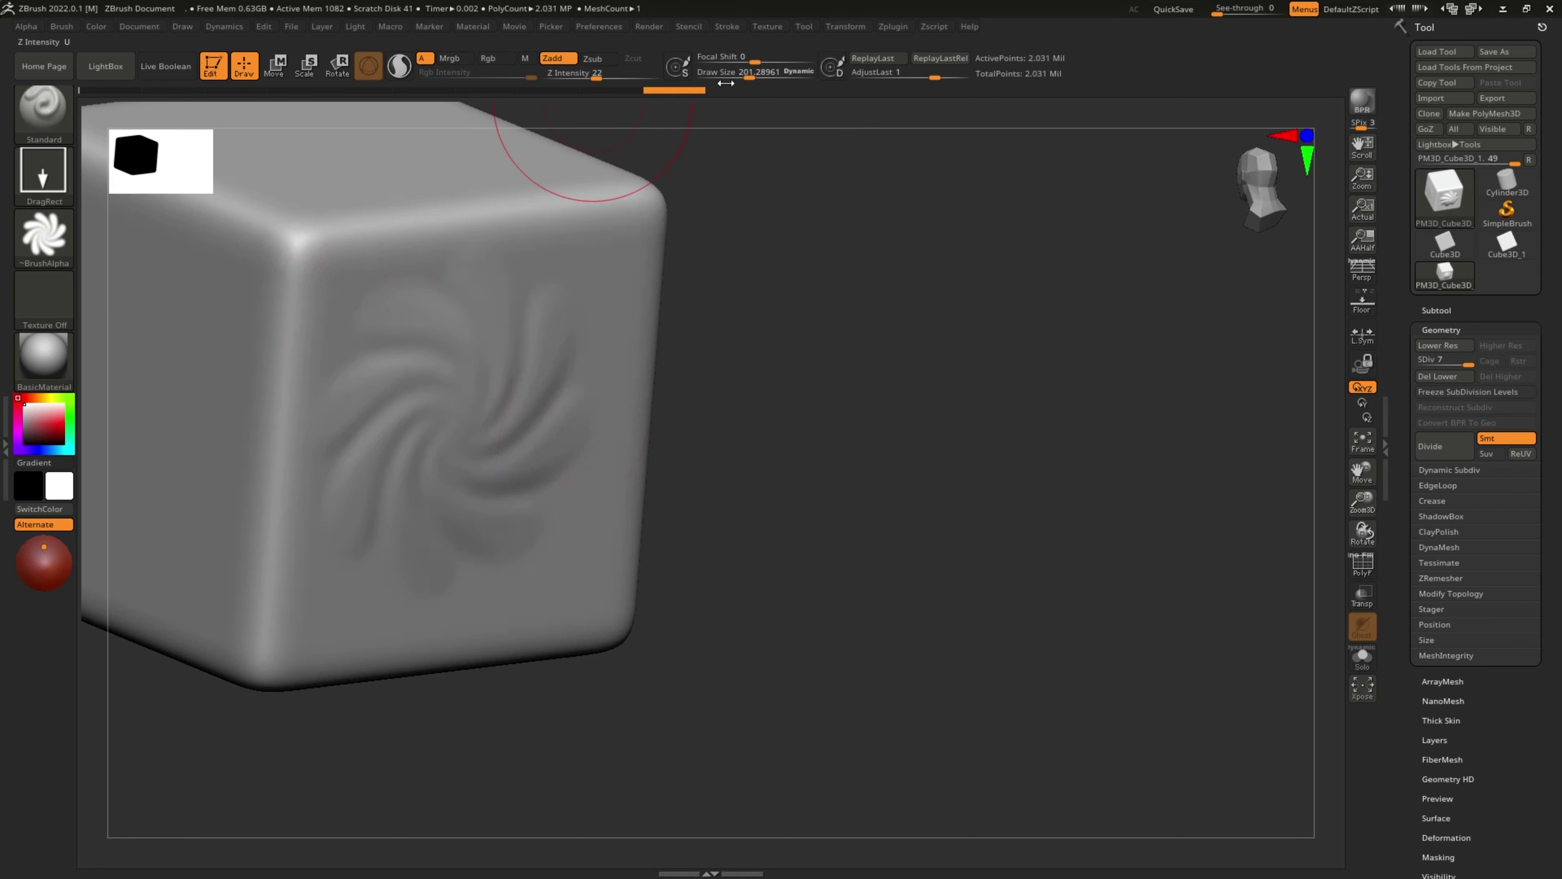
{"action": "left_click_drag", "start_coordinate": [986, 366], "coordinate": [892, 381], "text": "shift"}
{"action": "left_click_drag", "start_coordinate": [609, 492], "coordinate": [679, 622]}
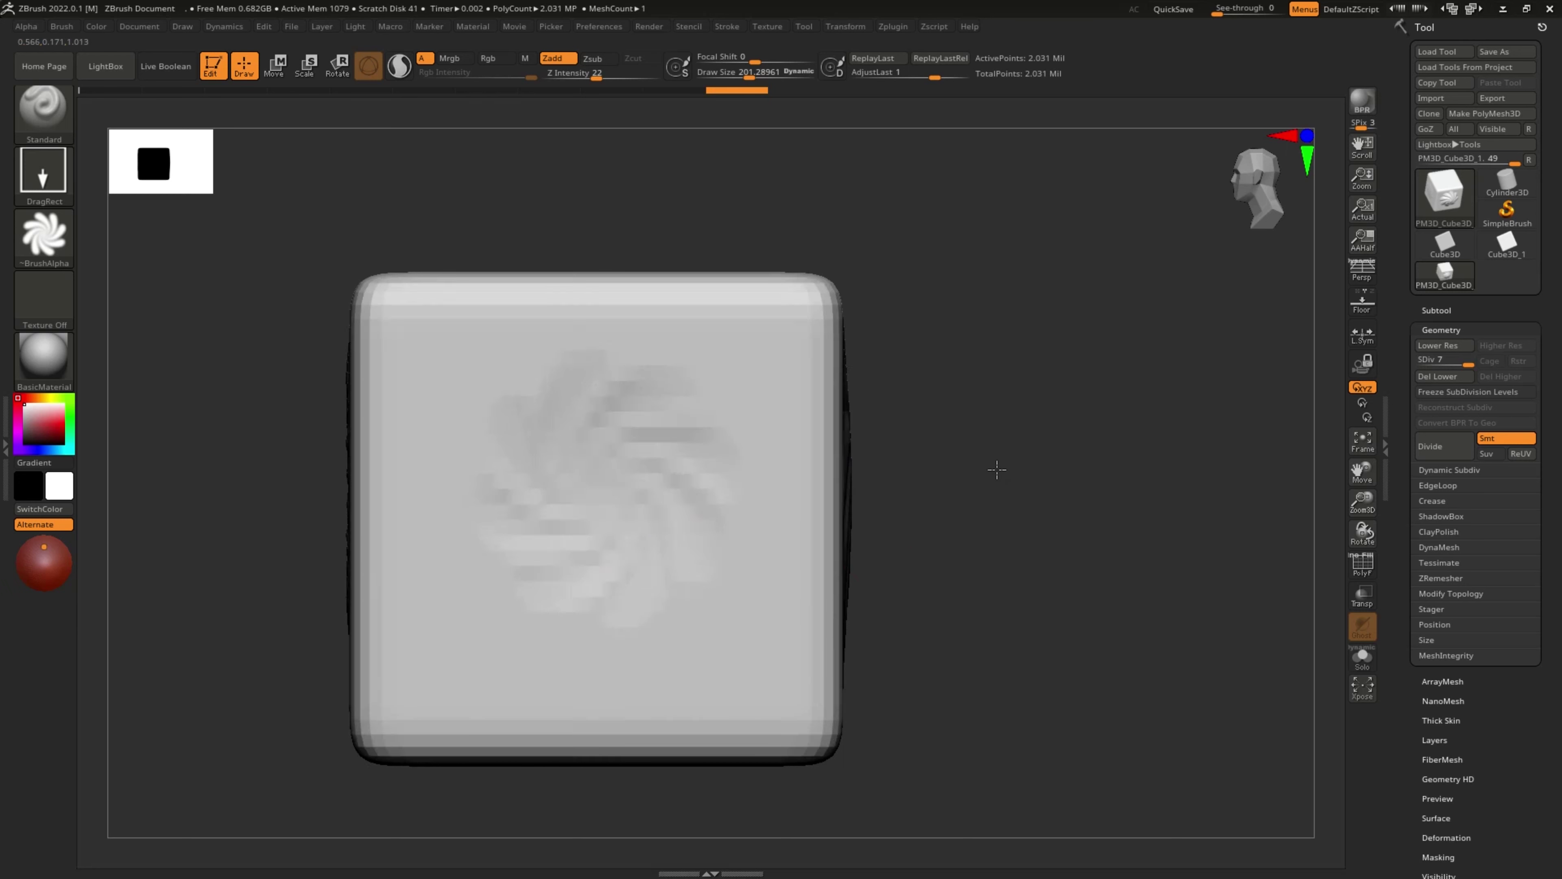
Step: Raise Z Intensity from 22 to 58 and enlarge the swirl stamp across the front face
{"action": "mouse_move", "coordinate": [997, 465]}
{"action": "left_mouse_down"}
{"action": "mouse_move", "coordinate": [1004, 394]}
{"action": "mouse_move", "coordinate": [969, 449]}
{"action": "left_mouse_up"}
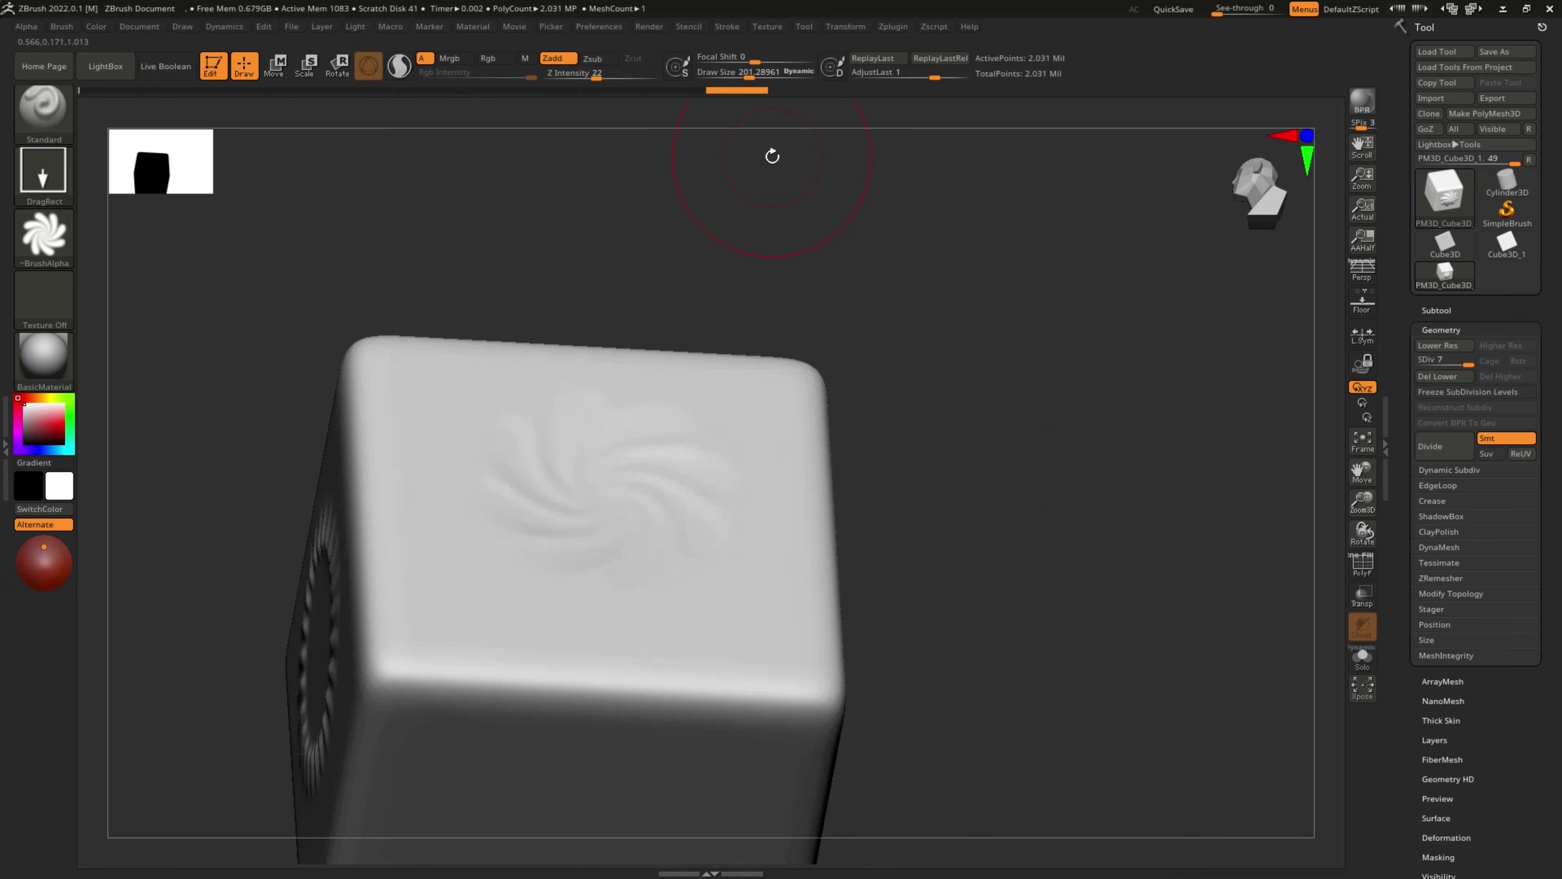
{"action": "left_click_drag", "start_coordinate": [596, 73], "coordinate": [633, 79]}
{"action": "mouse_move", "coordinate": [889, 234]}
{"action": "left_mouse_down"}
{"action": "mouse_move", "coordinate": [848, 209]}
{"action": "mouse_move", "coordinate": [862, 140]}
{"action": "mouse_move", "coordinate": [944, 322]}
{"action": "mouse_move", "coordinate": [1028, 307]}
{"action": "mouse_move", "coordinate": [708, 487]}
{"action": "left_mouse_up"}
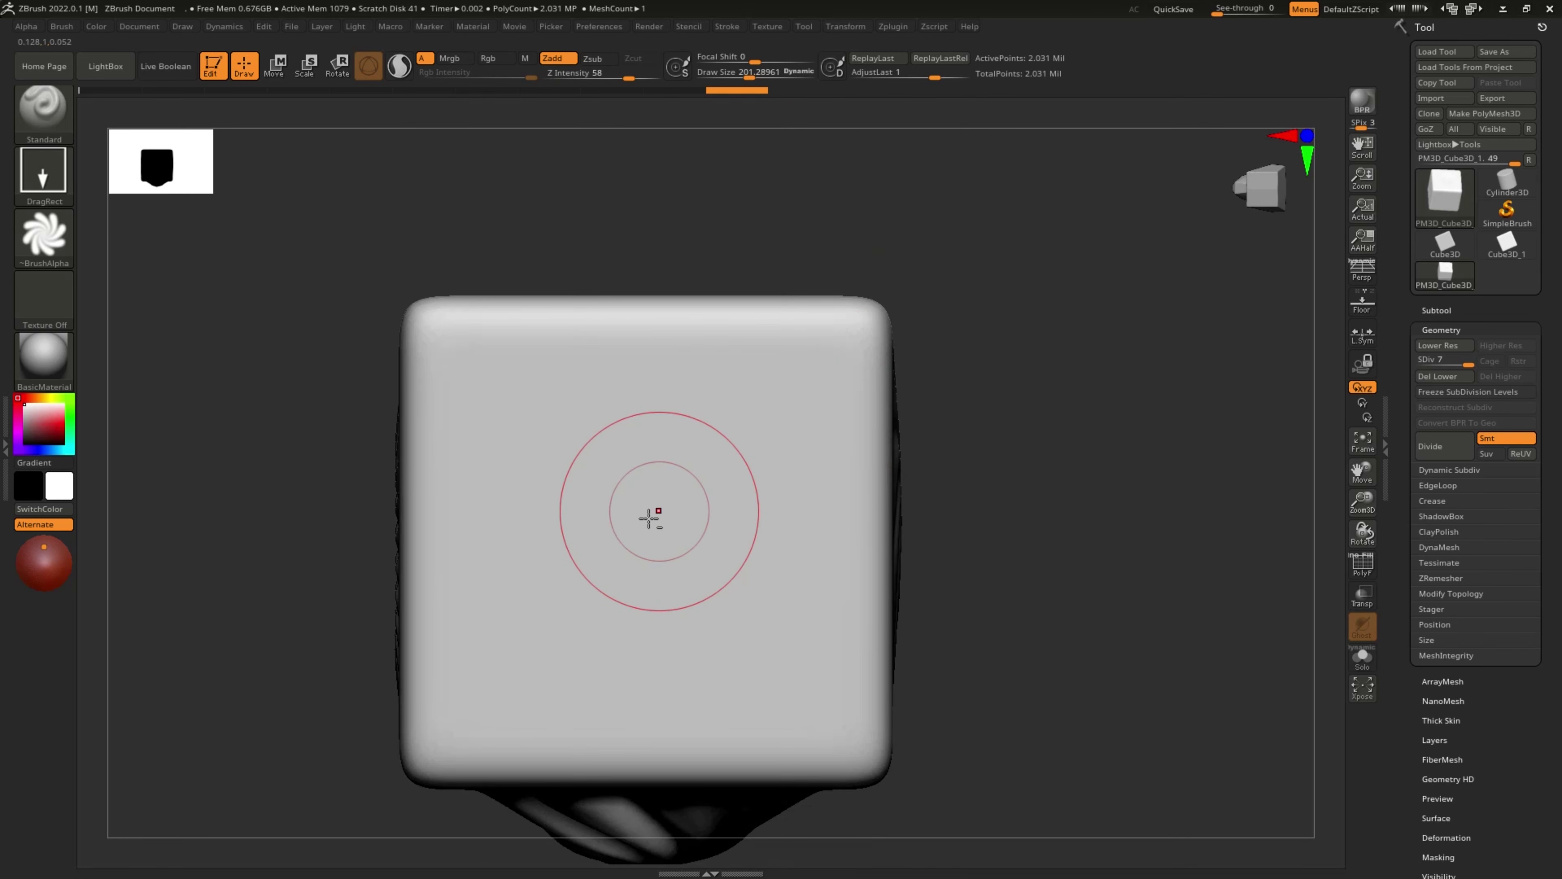
{"action": "left_click_drag", "start_coordinate": [662, 536], "coordinate": [748, 662]}
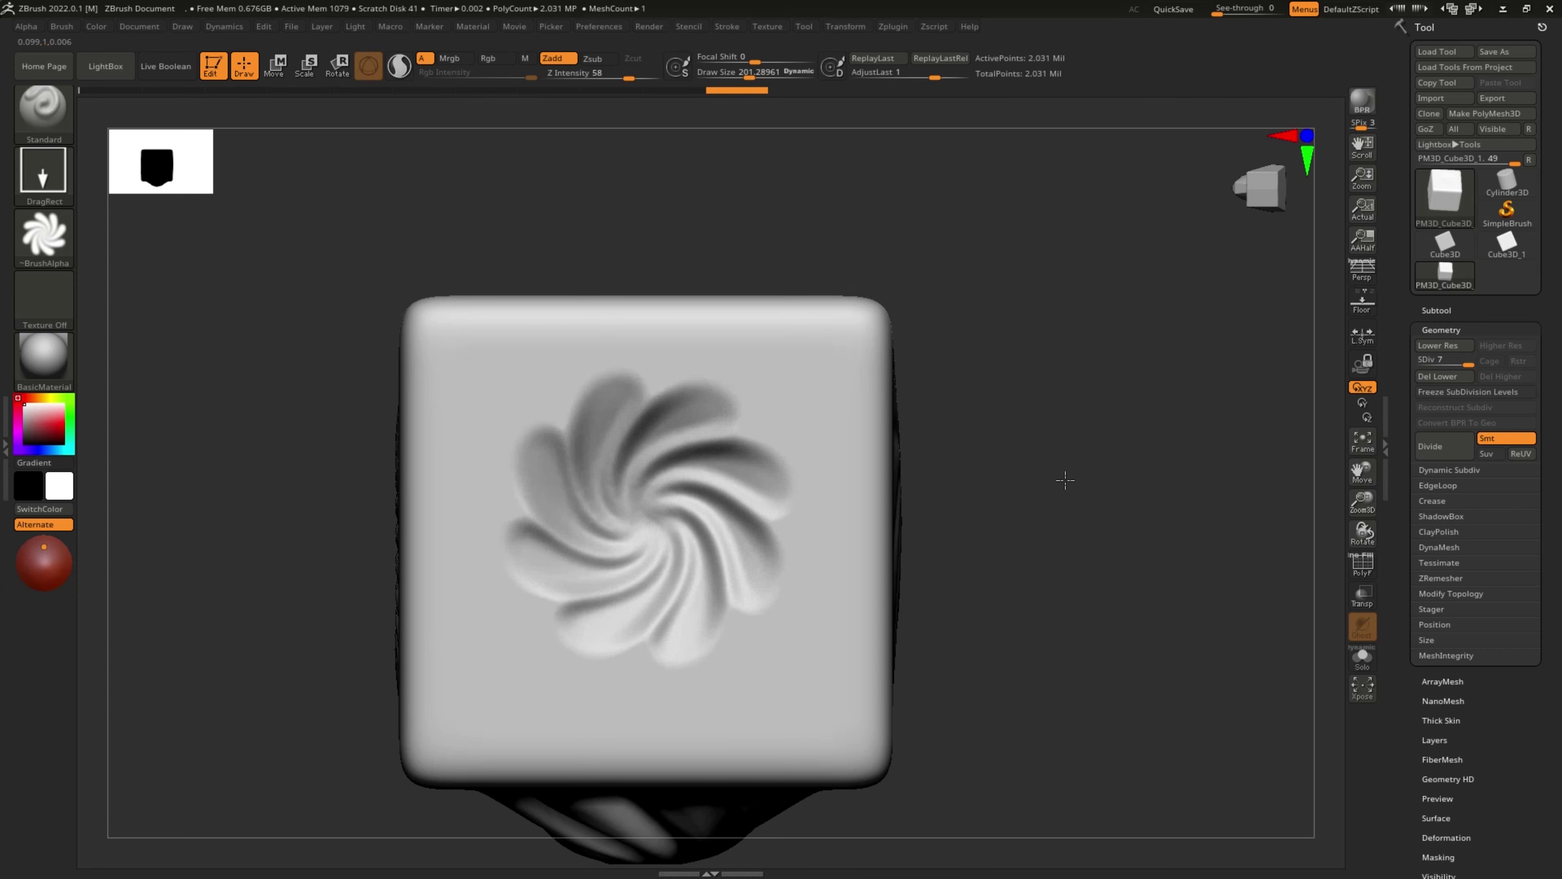
Step: Orbit the cube to inspect the ring, swirl and plain faces
{"action": "left_click_drag", "start_coordinate": [1151, 361], "coordinate": [806, 321]}
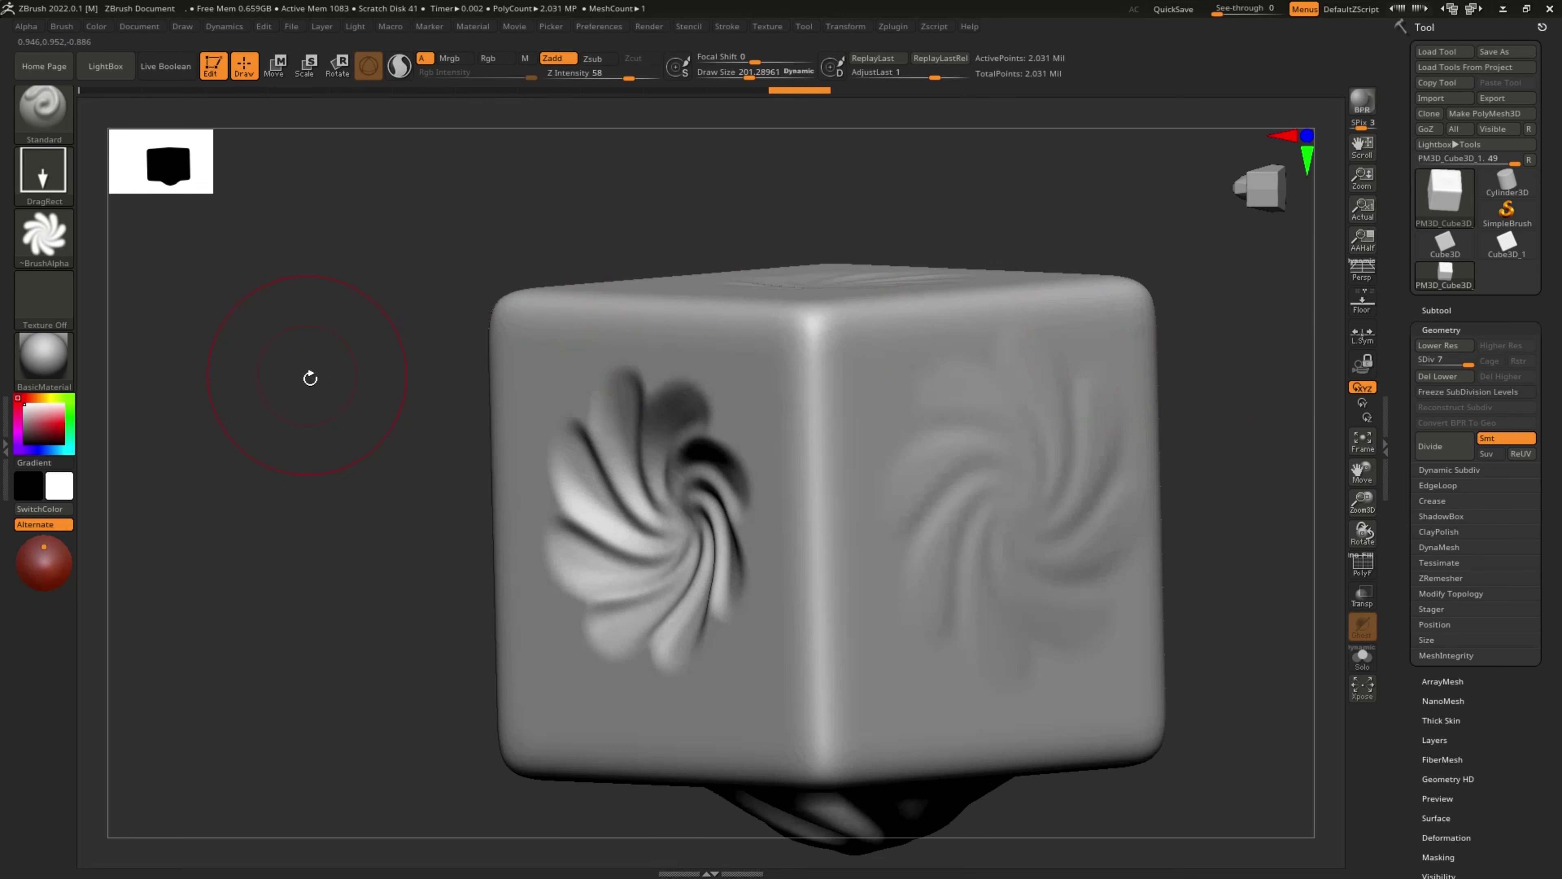
{"action": "mouse_move", "coordinate": [307, 374]}
{"action": "left_mouse_down"}
{"action": "mouse_move", "coordinate": [341, 401]}
{"action": "mouse_move", "coordinate": [422, 419]}
{"action": "left_mouse_up"}
{"action": "mouse_move", "coordinate": [910, 363]}
{"action": "left_mouse_down"}
{"action": "mouse_move", "coordinate": [1010, 373]}
{"action": "mouse_move", "coordinate": [652, 569]}
{"action": "left_mouse_up"}
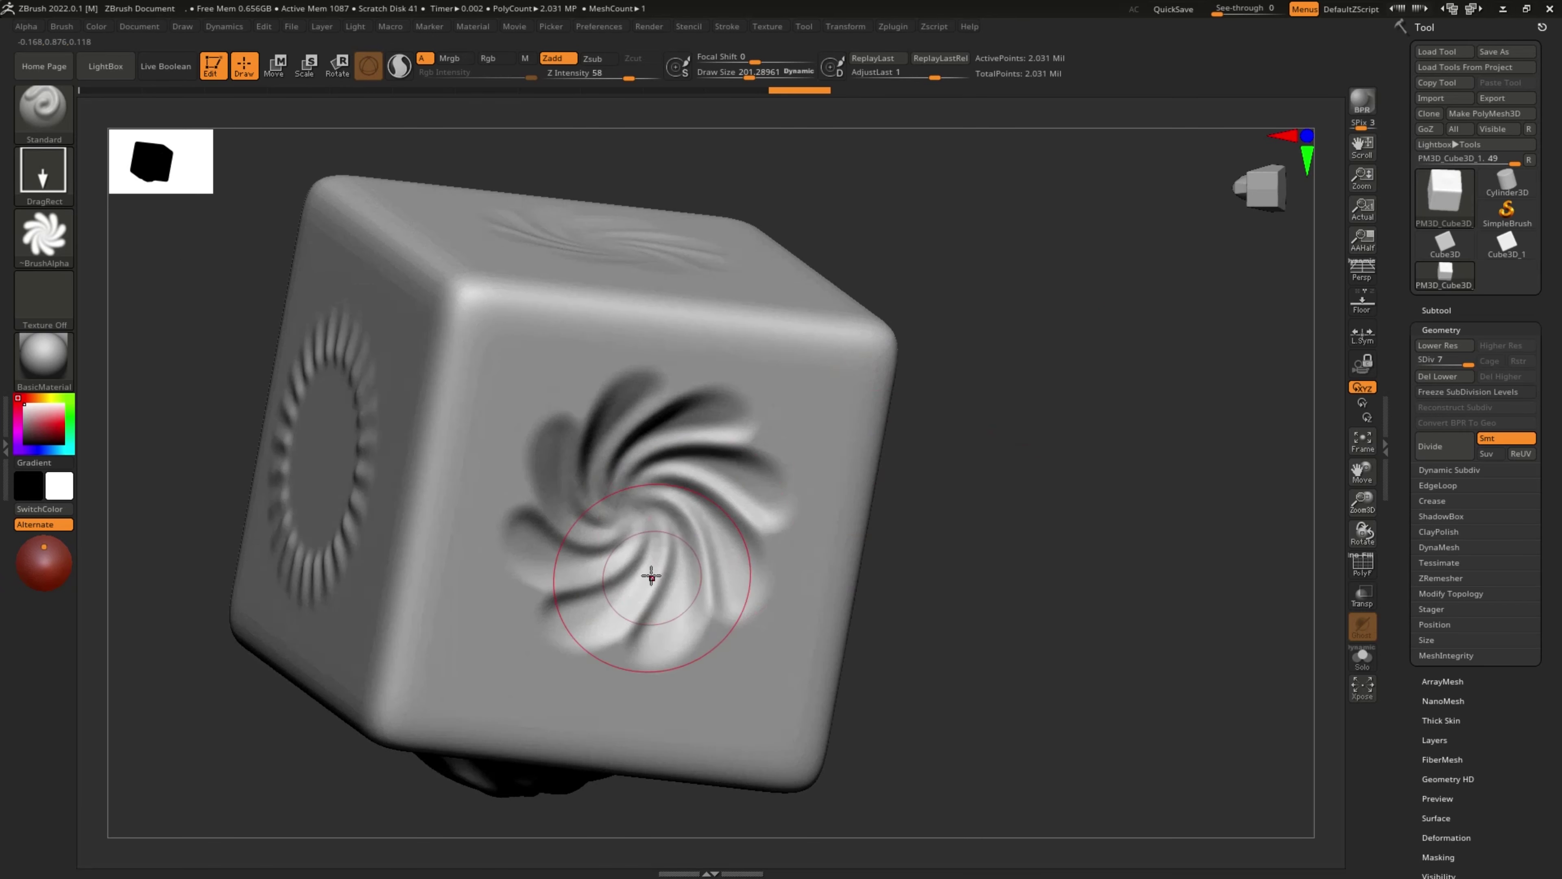
{"action": "mouse_move", "coordinate": [902, 426]}
{"action": "left_mouse_down"}
{"action": "mouse_move", "coordinate": [1109, 471]}
{"action": "mouse_move", "coordinate": [1179, 663]}
{"action": "mouse_move", "coordinate": [1291, 591]}
{"action": "mouse_move", "coordinate": [1270, 487]}
{"action": "mouse_move", "coordinate": [1227, 516]}
{"action": "mouse_move", "coordinate": [1203, 492]}
{"action": "mouse_move", "coordinate": [1028, 454]}
{"action": "left_mouse_up"}
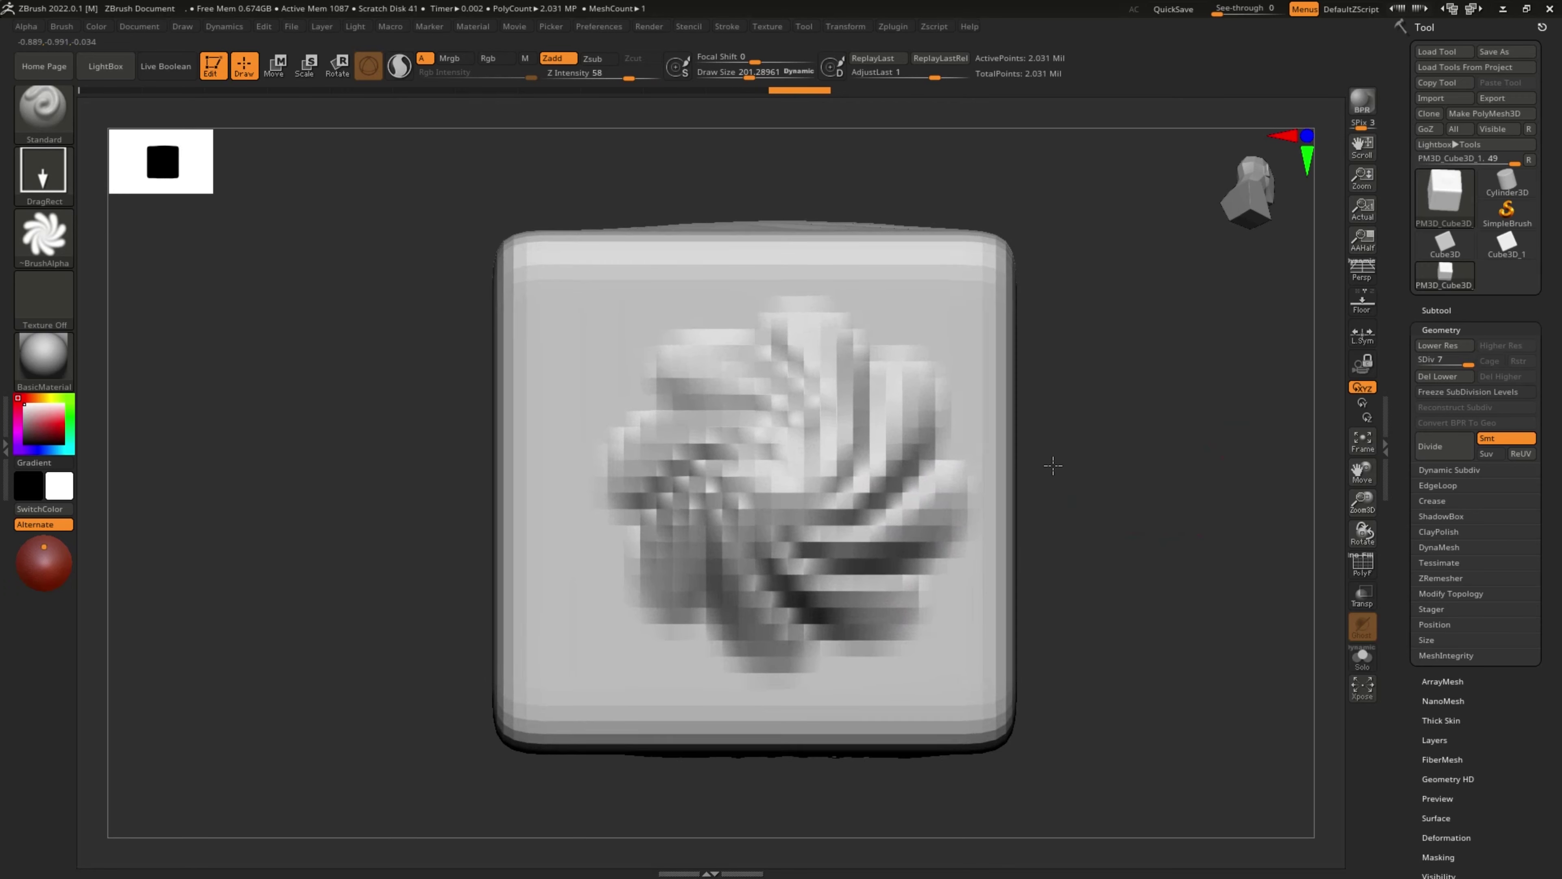
Step: Minimise ZBrush and return to the Bing image viewer showing the ornament
{"action": "left_click", "coordinate": [1501, 10]}
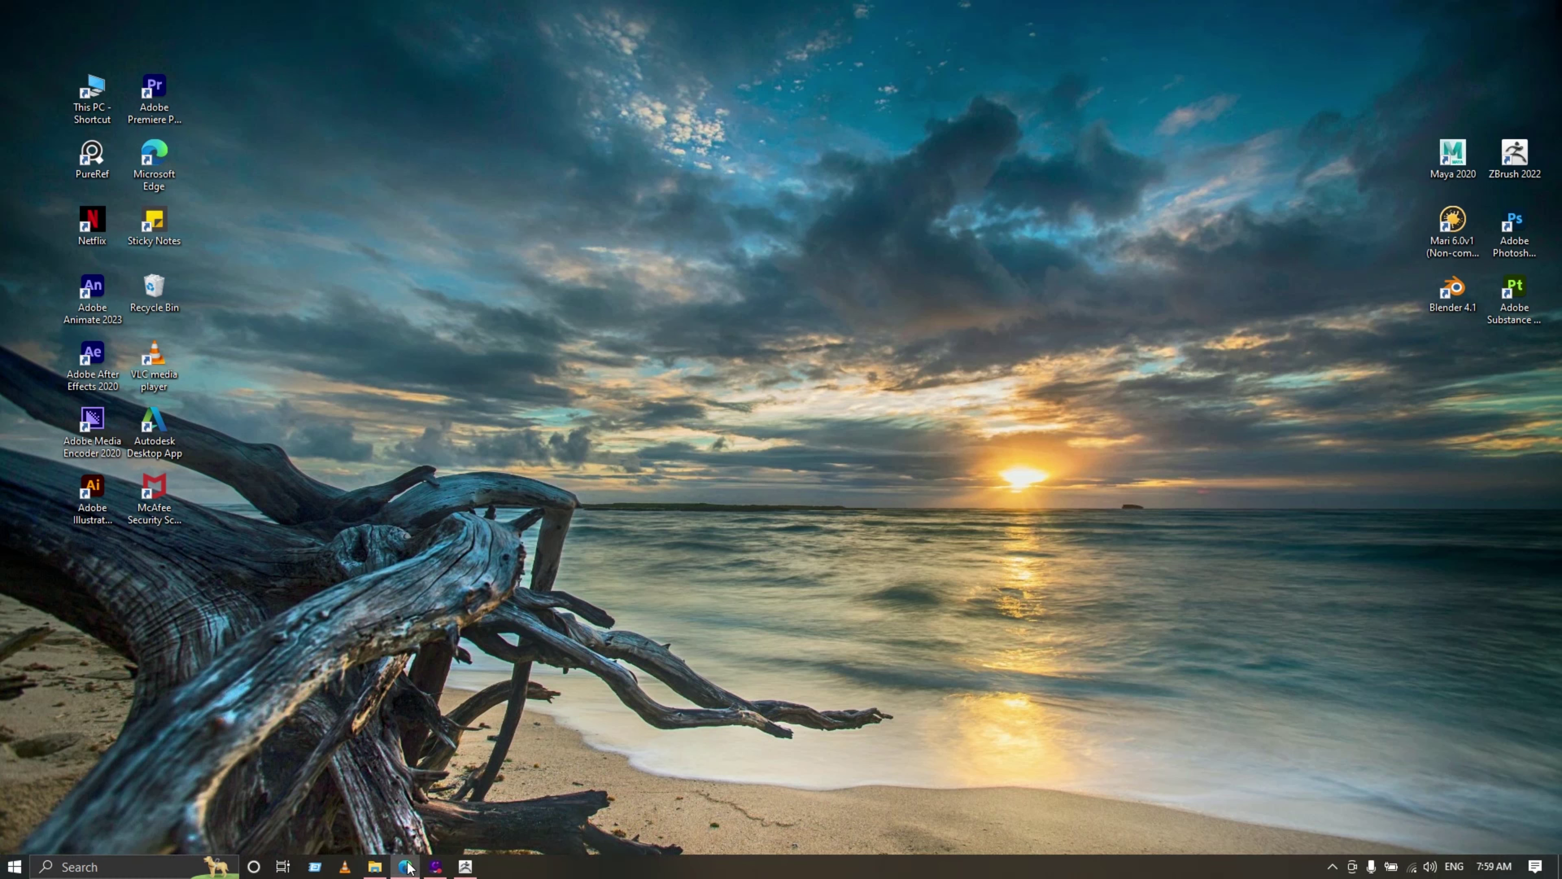
{"action": "left_click", "coordinate": [405, 867]}
{"action": "scroll", "coordinate": [825, 369], "scroll_direction": "down", "scroll_amount": 6}
{"action": "scroll", "coordinate": [825, 431], "scroll_direction": "down", "scroll_amount": 1}
{"action": "scroll", "coordinate": [826, 488], "scroll_direction": "up", "scroll_amount": 4}
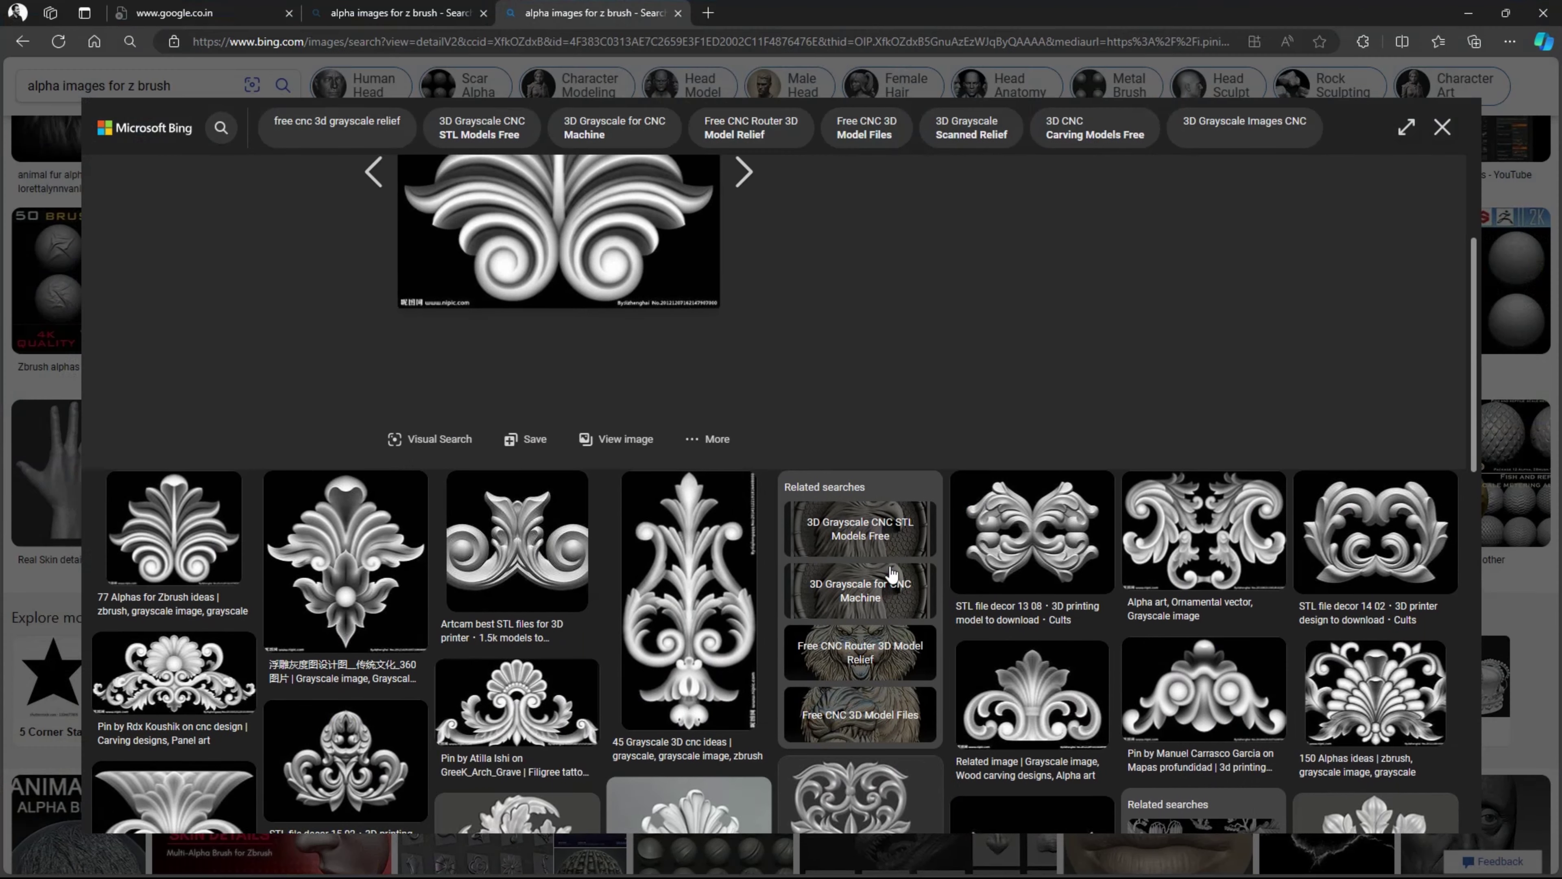
{"action": "scroll", "coordinate": [826, 488], "scroll_direction": "up", "scroll_amount": 4}
Step: Save the ornamental image as 001 on D: and open its containing folder
{"action": "right_click", "coordinate": [590, 314]}
{"action": "left_click", "coordinate": [655, 354]}
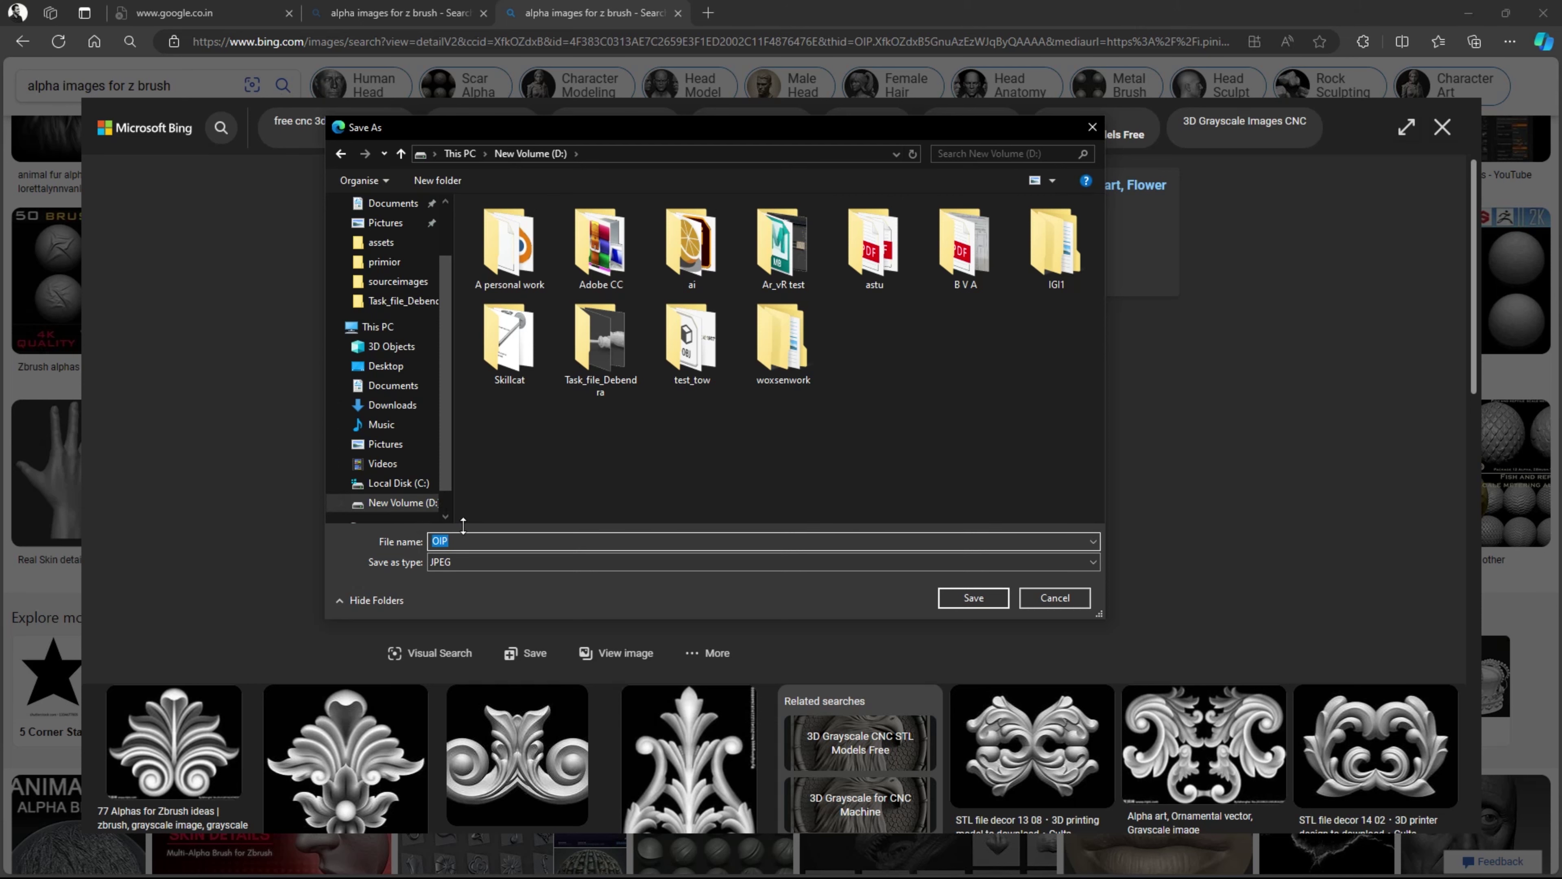
{"action": "type", "text": "001"}
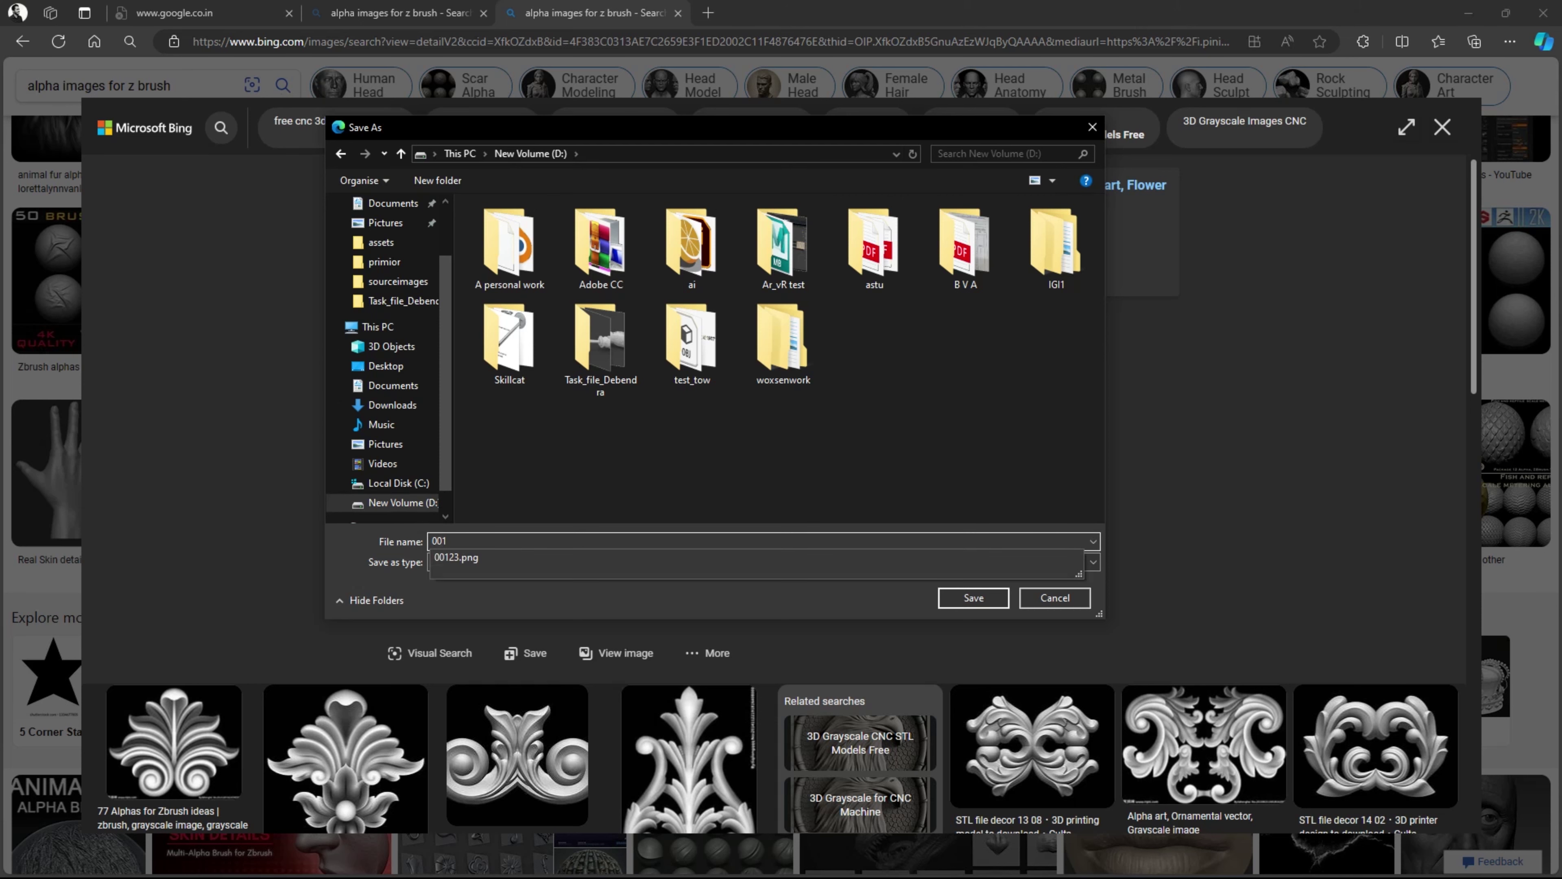
{"action": "key", "text": "Return"}
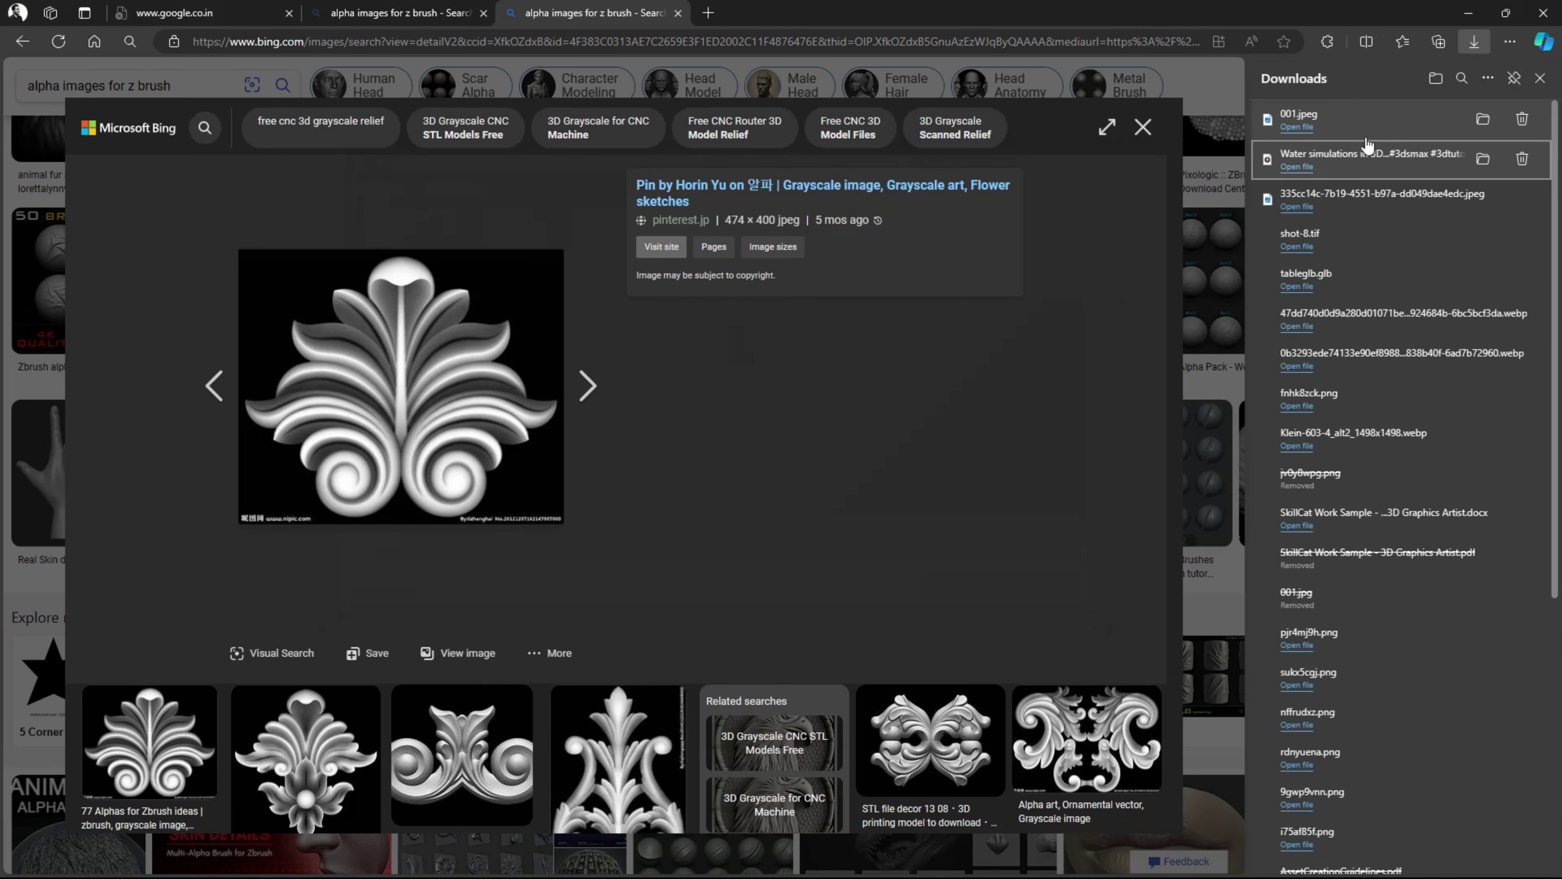
{"action": "left_click", "coordinate": [1482, 120]}
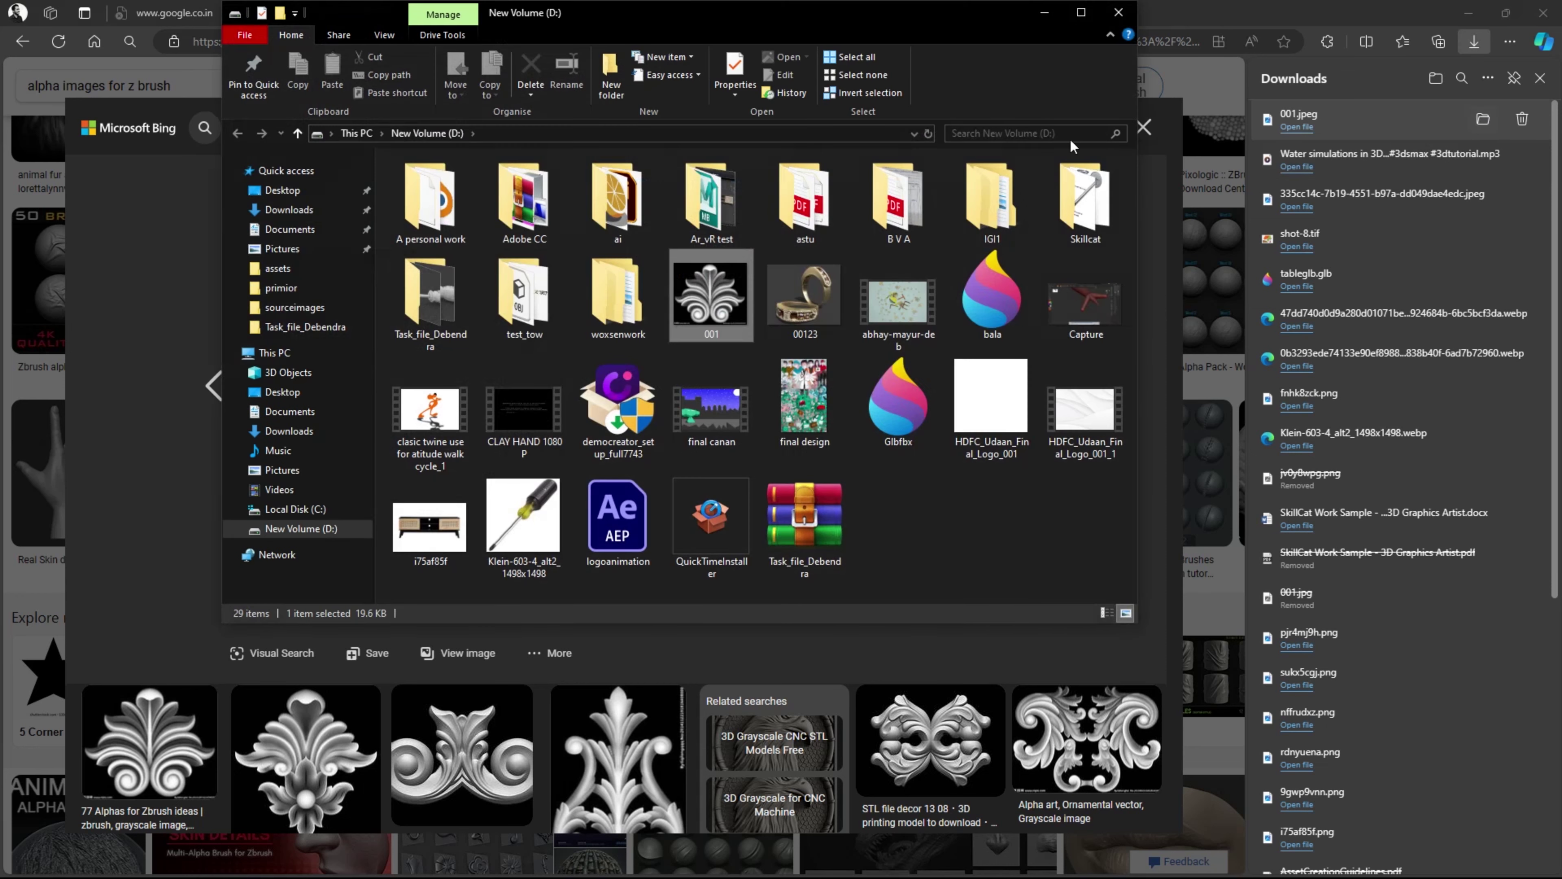
Step: Reveal the D:\ path in the File Explorer address bar
{"action": "left_click", "coordinate": [633, 136]}
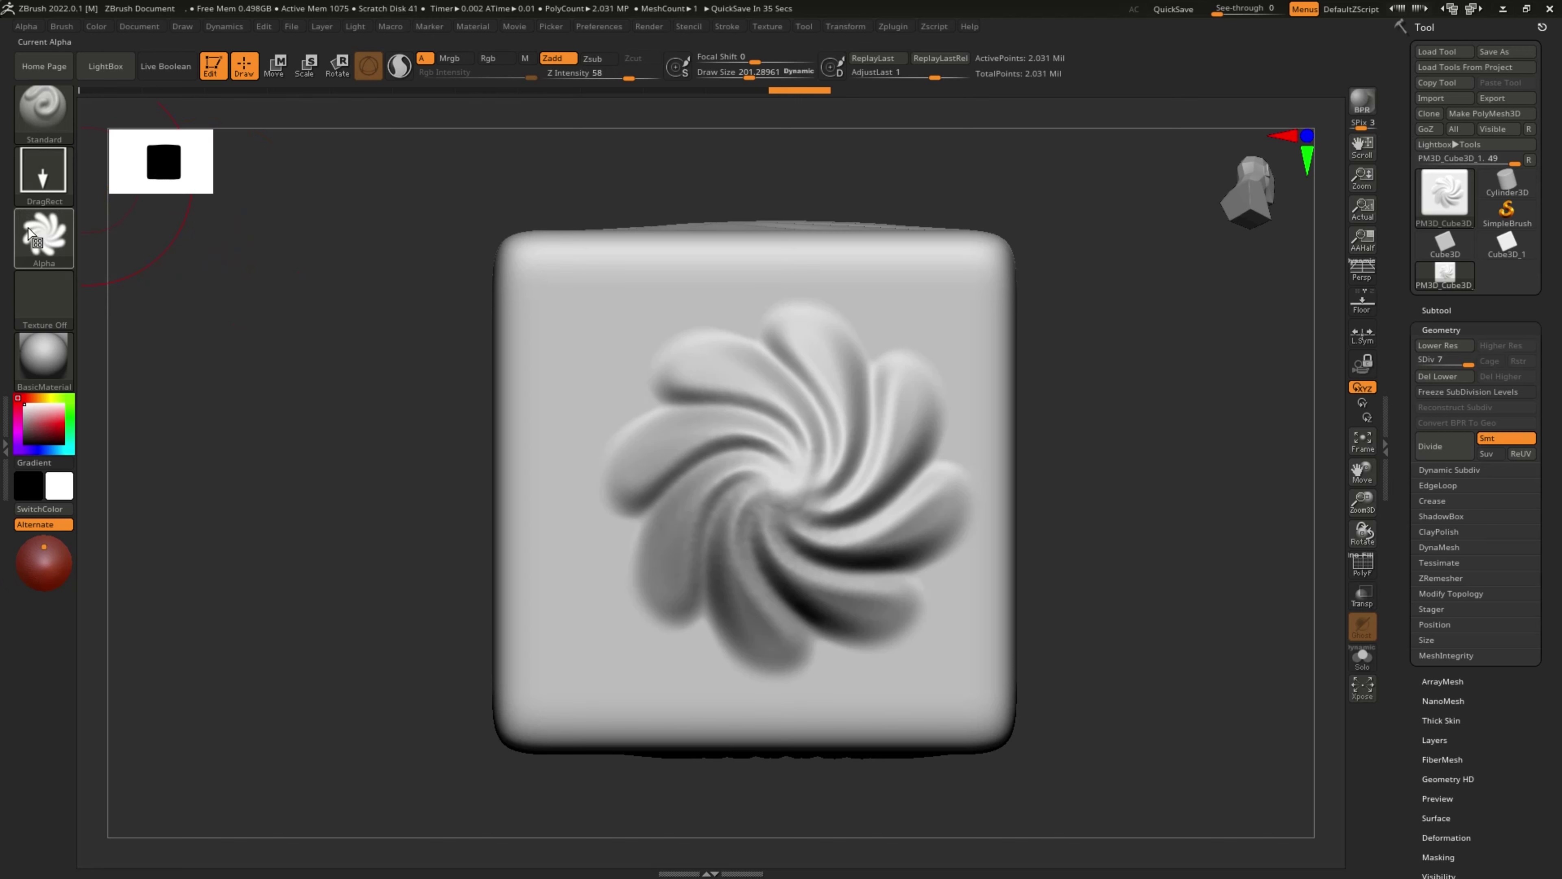
Step: Import image 001 from D:\ through the Alpha palette as the current alpha
{"action": "left_click", "coordinate": [37, 237]}
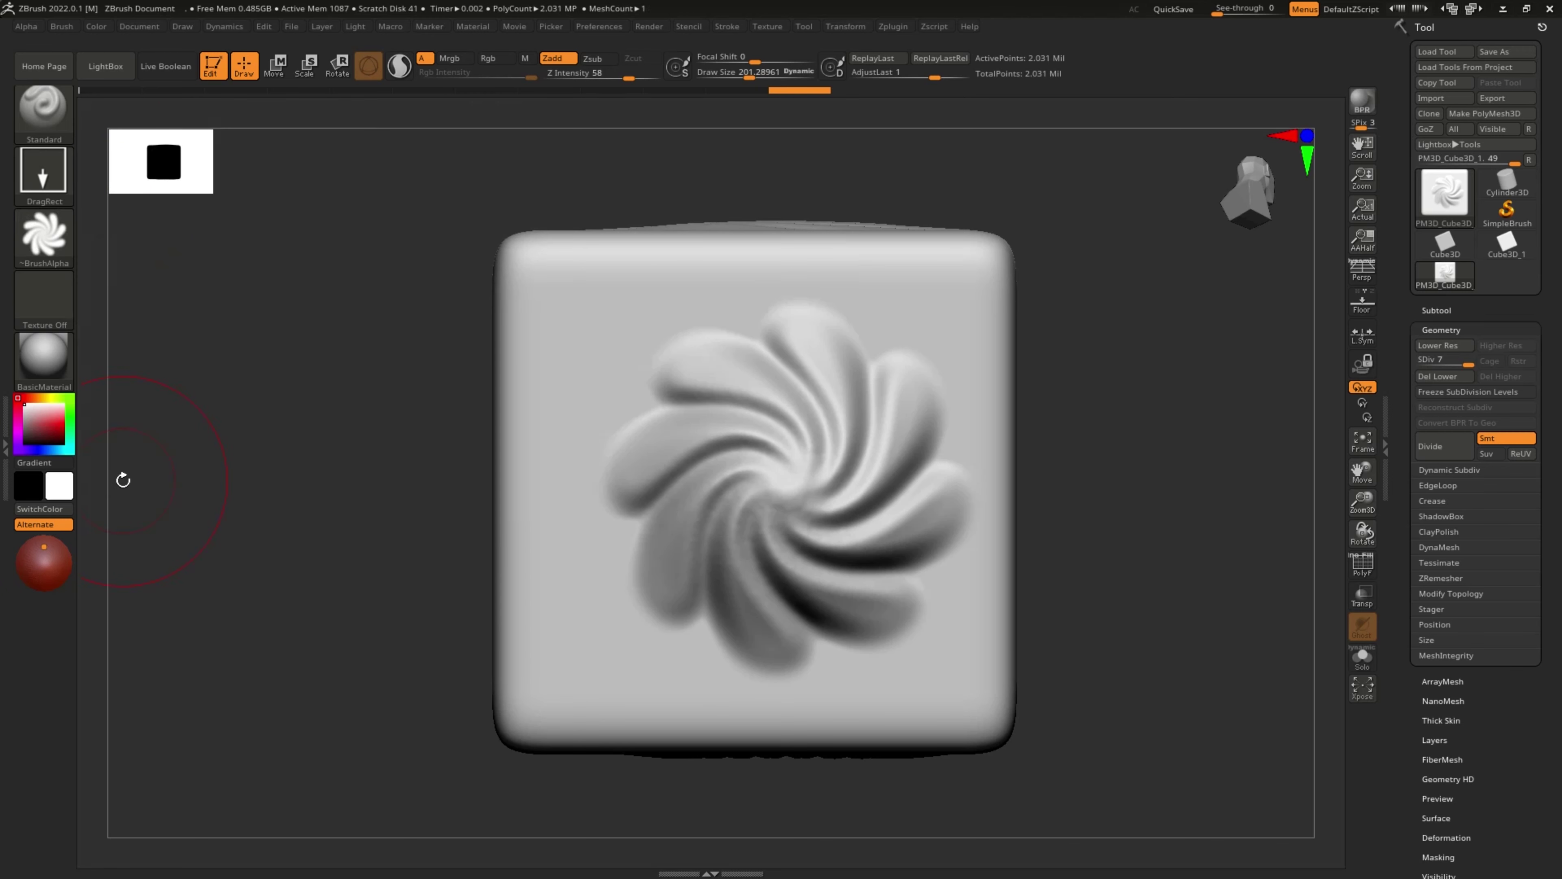
{"action": "left_click", "coordinate": [24, 231]}
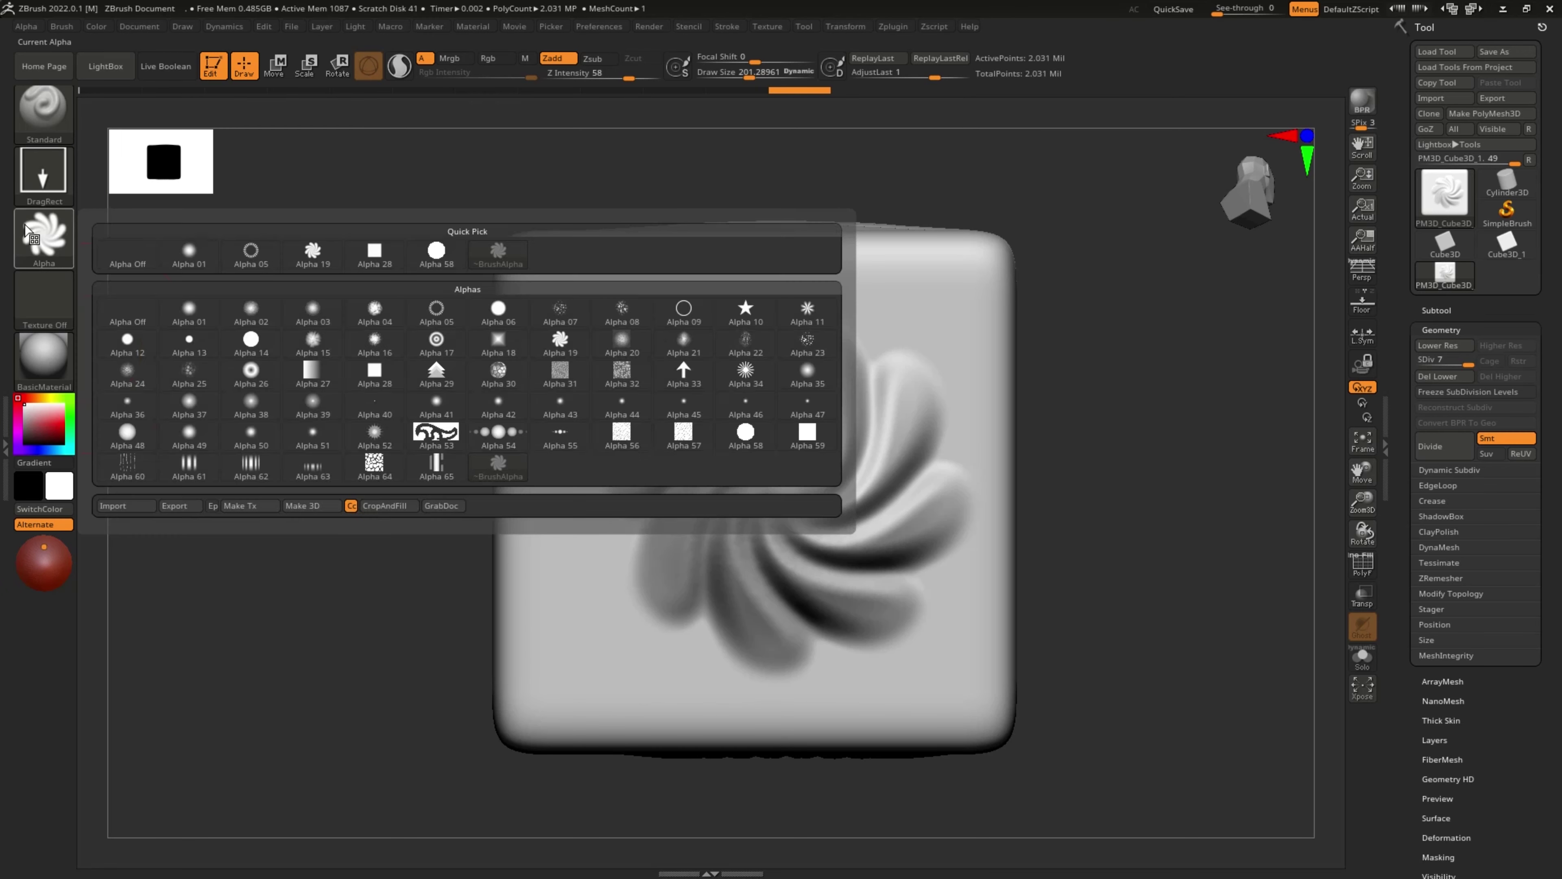
{"action": "left_click", "coordinate": [133, 506]}
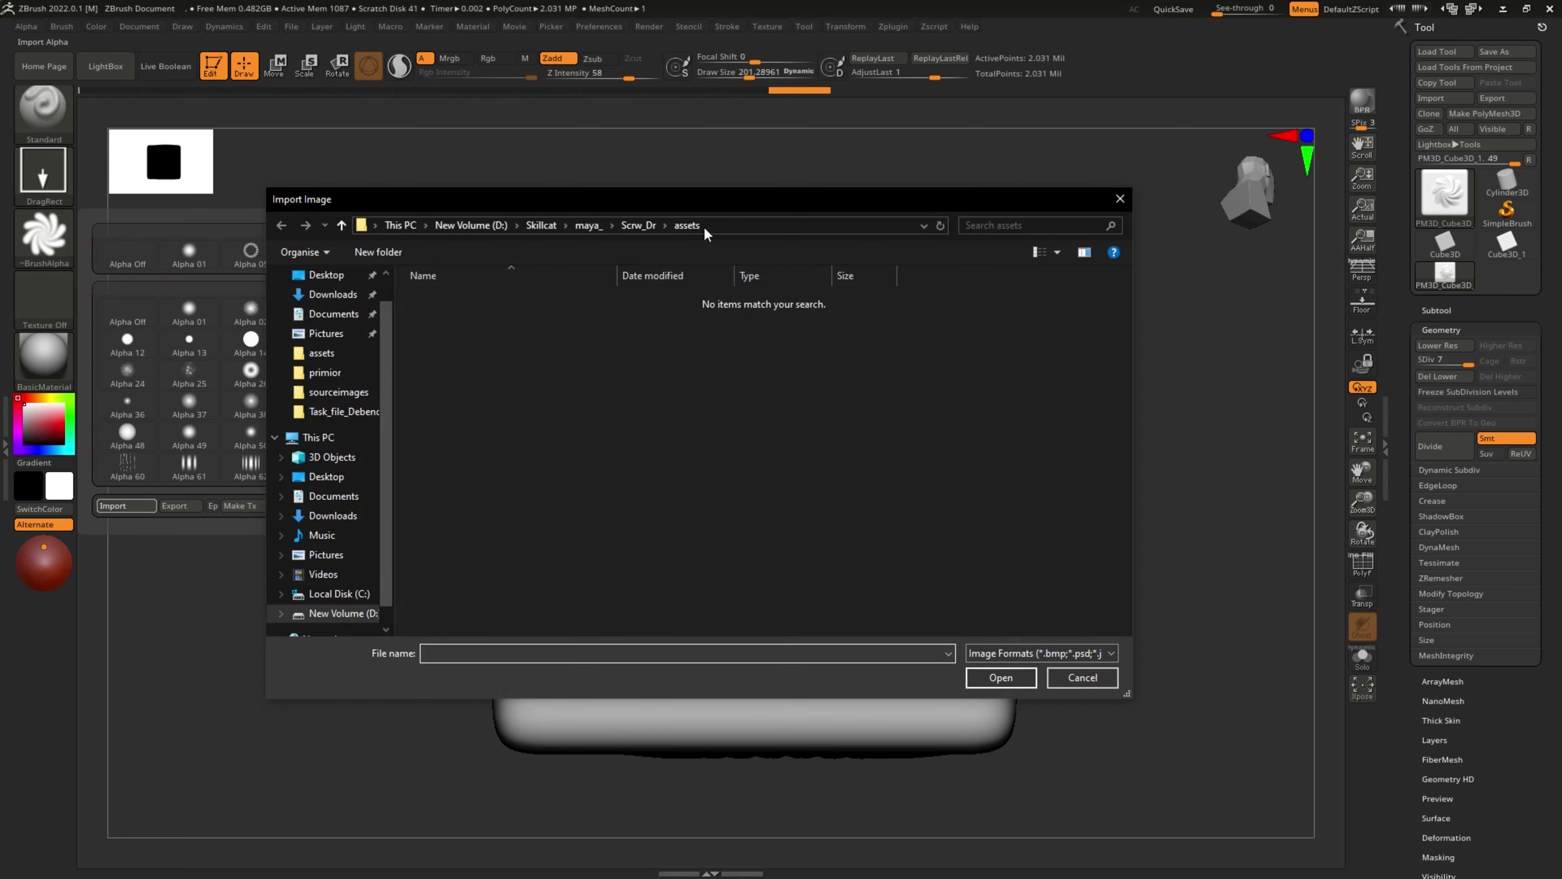
{"action": "left_click", "coordinate": [719, 222]}
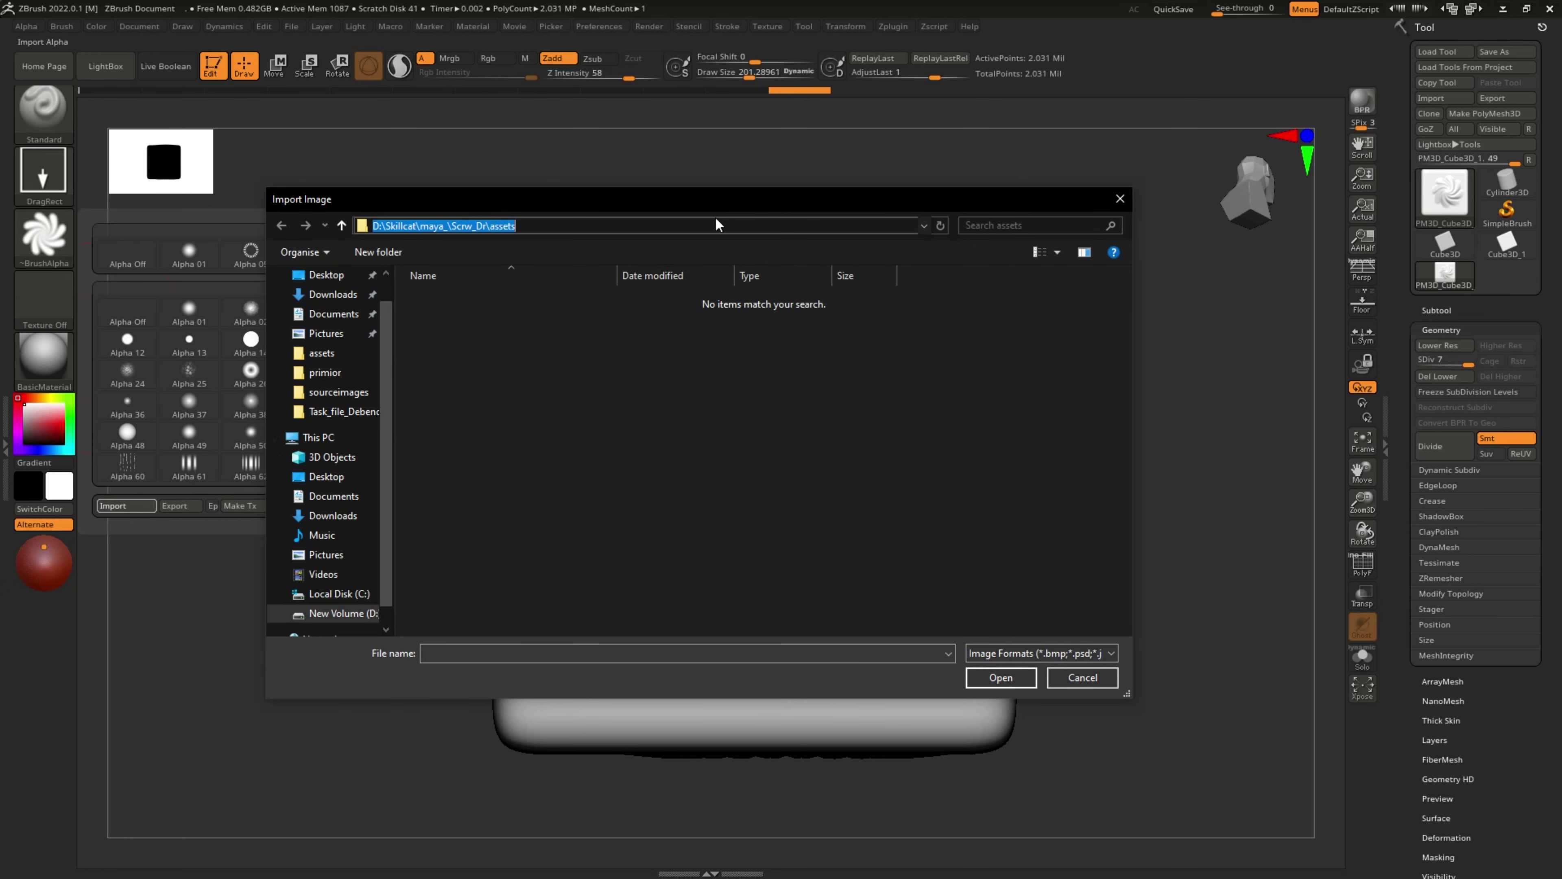
{"action": "type", "text": "D:\\"}
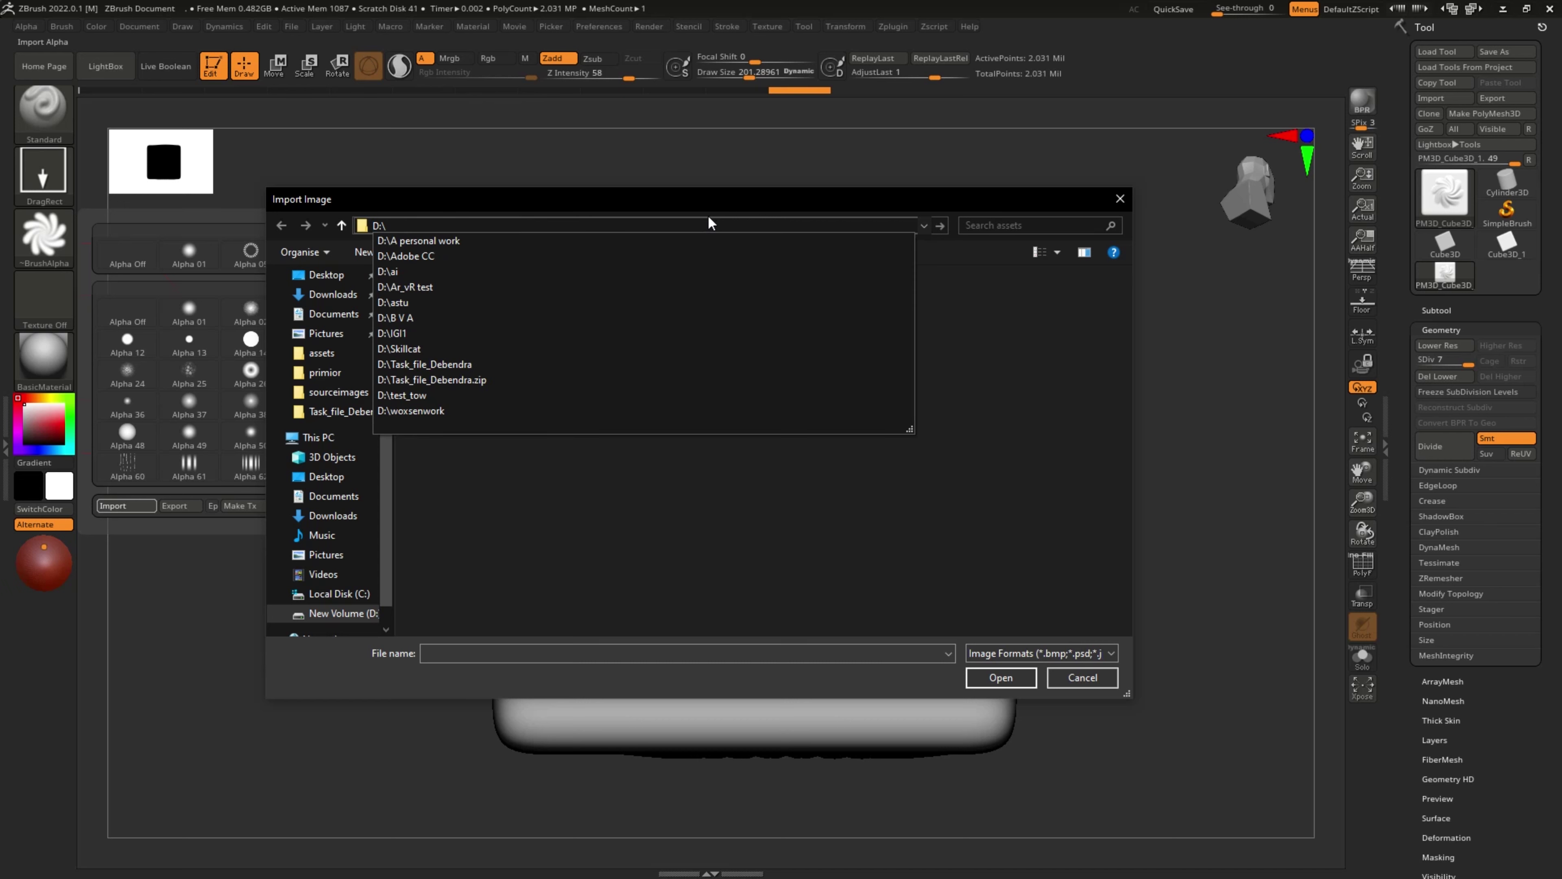
{"action": "key", "text": "Return"}
{"action": "left_click", "coordinate": [716, 415]}
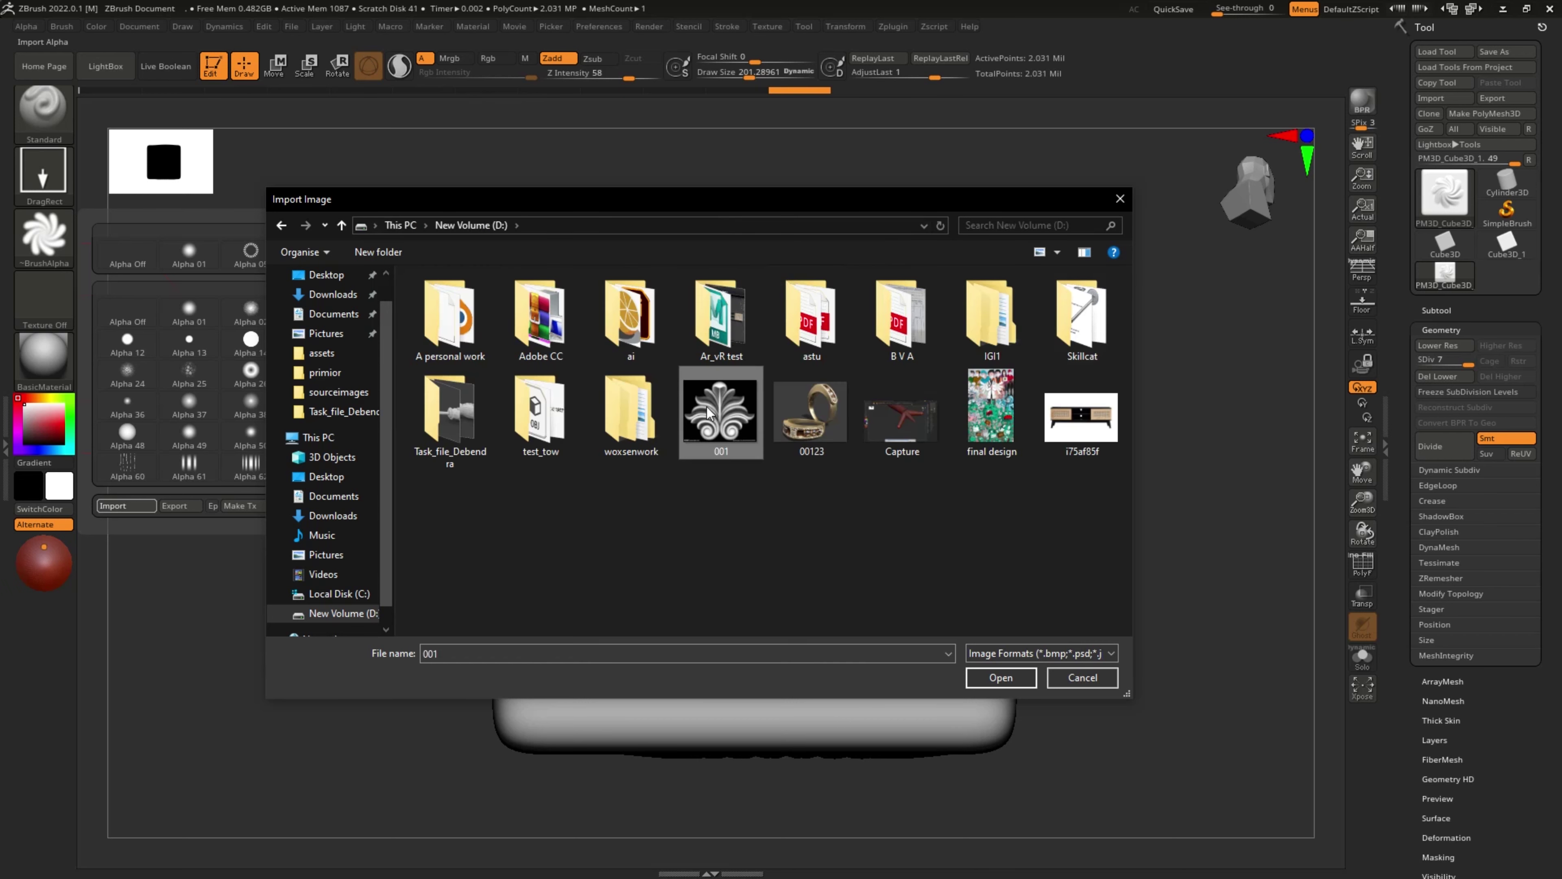
{"action": "left_click", "coordinate": [1001, 678]}
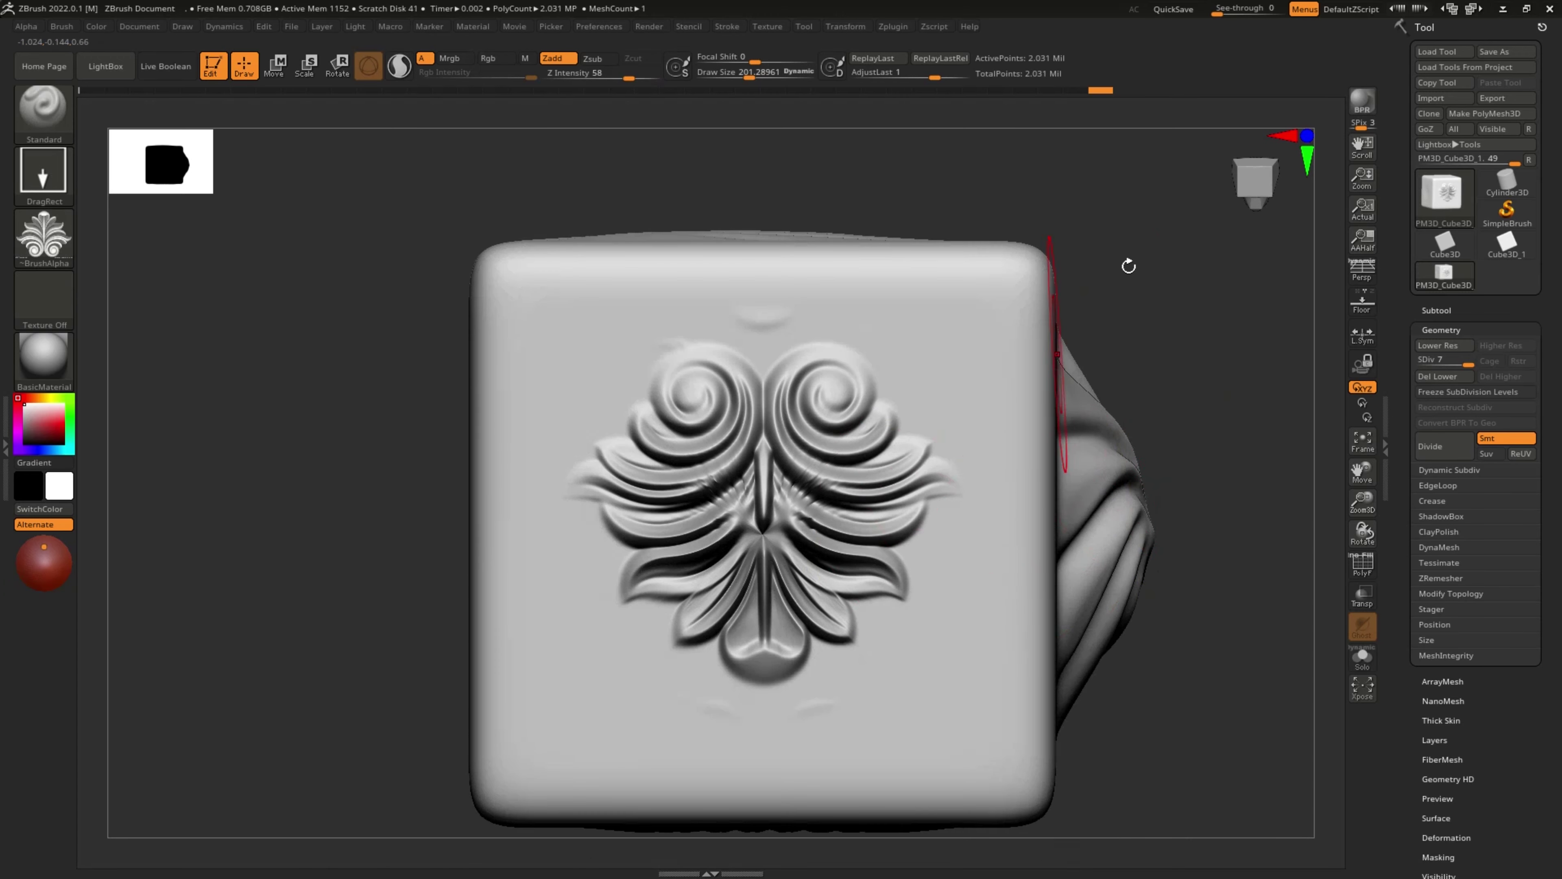
Step: Lower Z Intensity from 58 to 15 and DragRect the leaf ornament onto the front face
{"action": "left_click_drag", "start_coordinate": [1177, 280], "coordinate": [838, 97]}
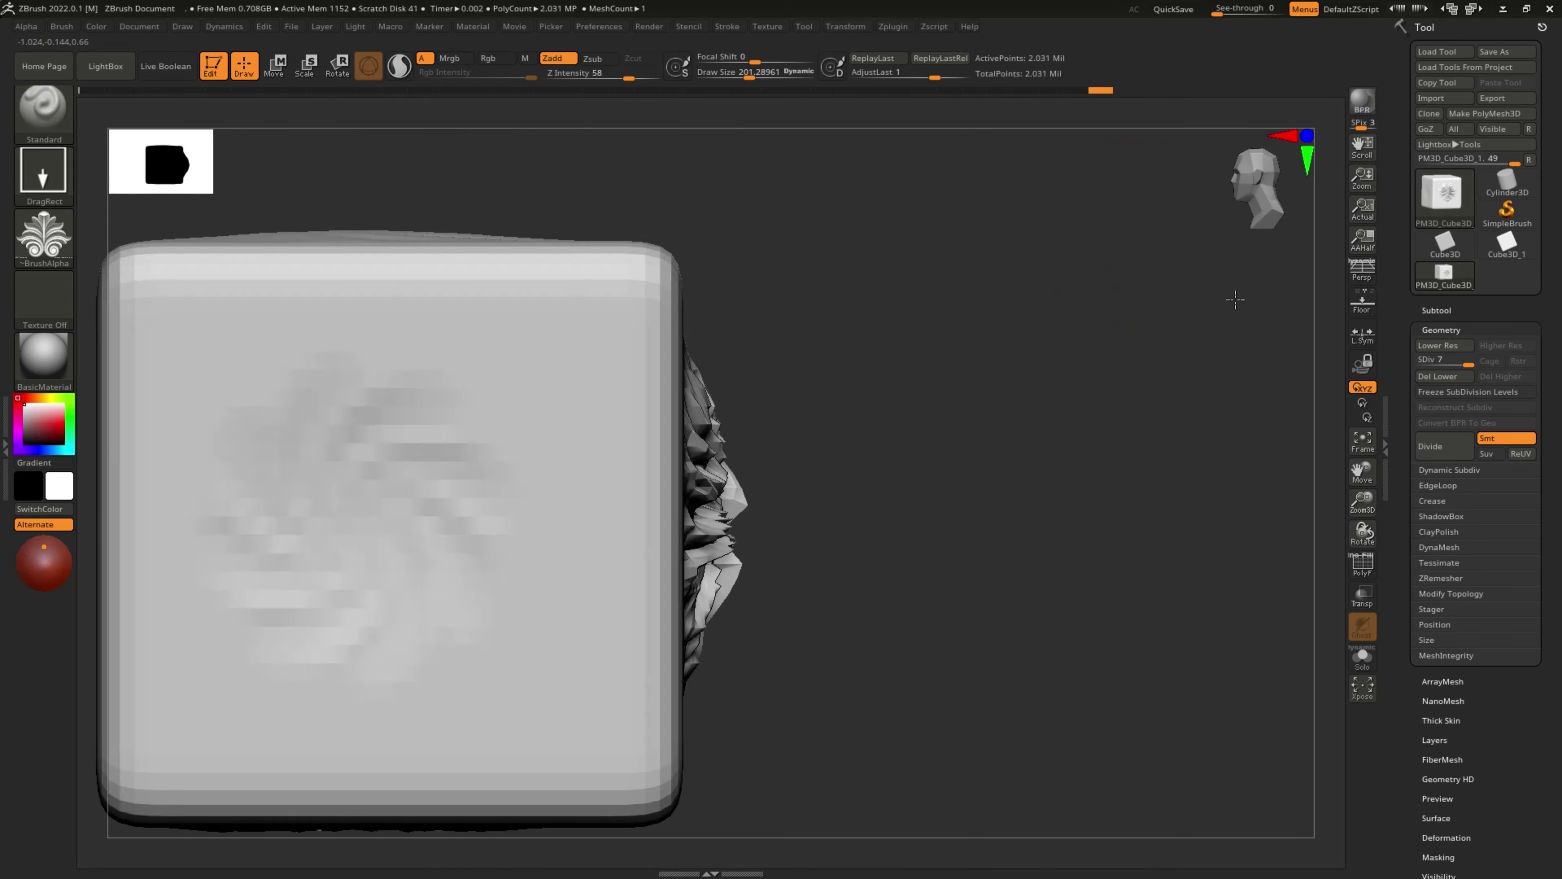
{"action": "left_click_drag", "start_coordinate": [630, 78], "coordinate": [588, 78]}
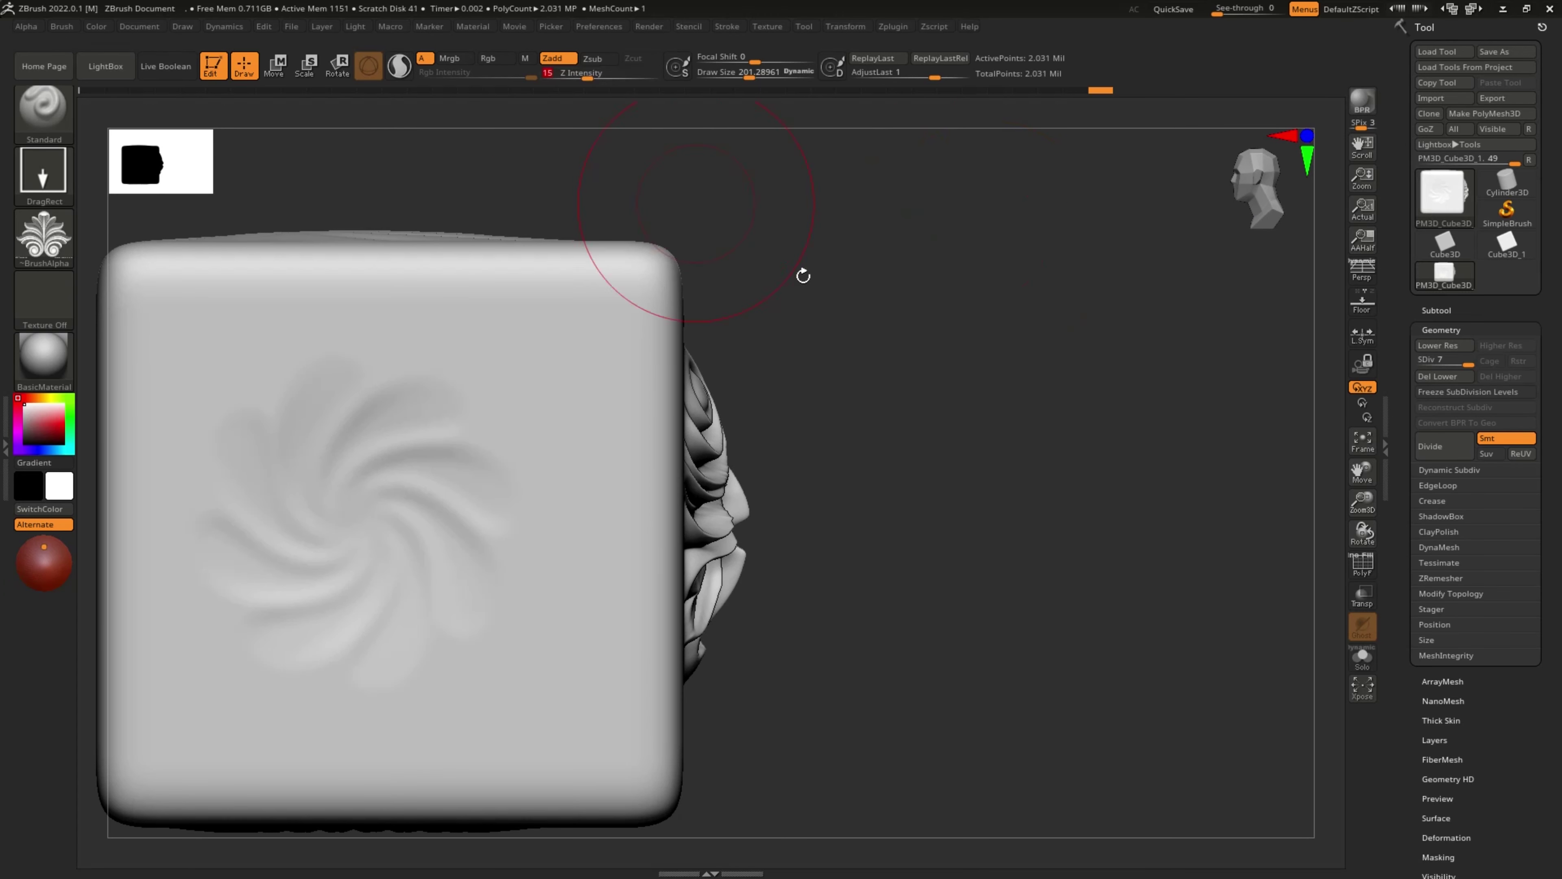
{"action": "left_click_drag", "start_coordinate": [802, 272], "coordinate": [1013, 289], "text": "alt"}
{"action": "left_click_drag", "start_coordinate": [616, 523], "coordinate": [618, 736]}
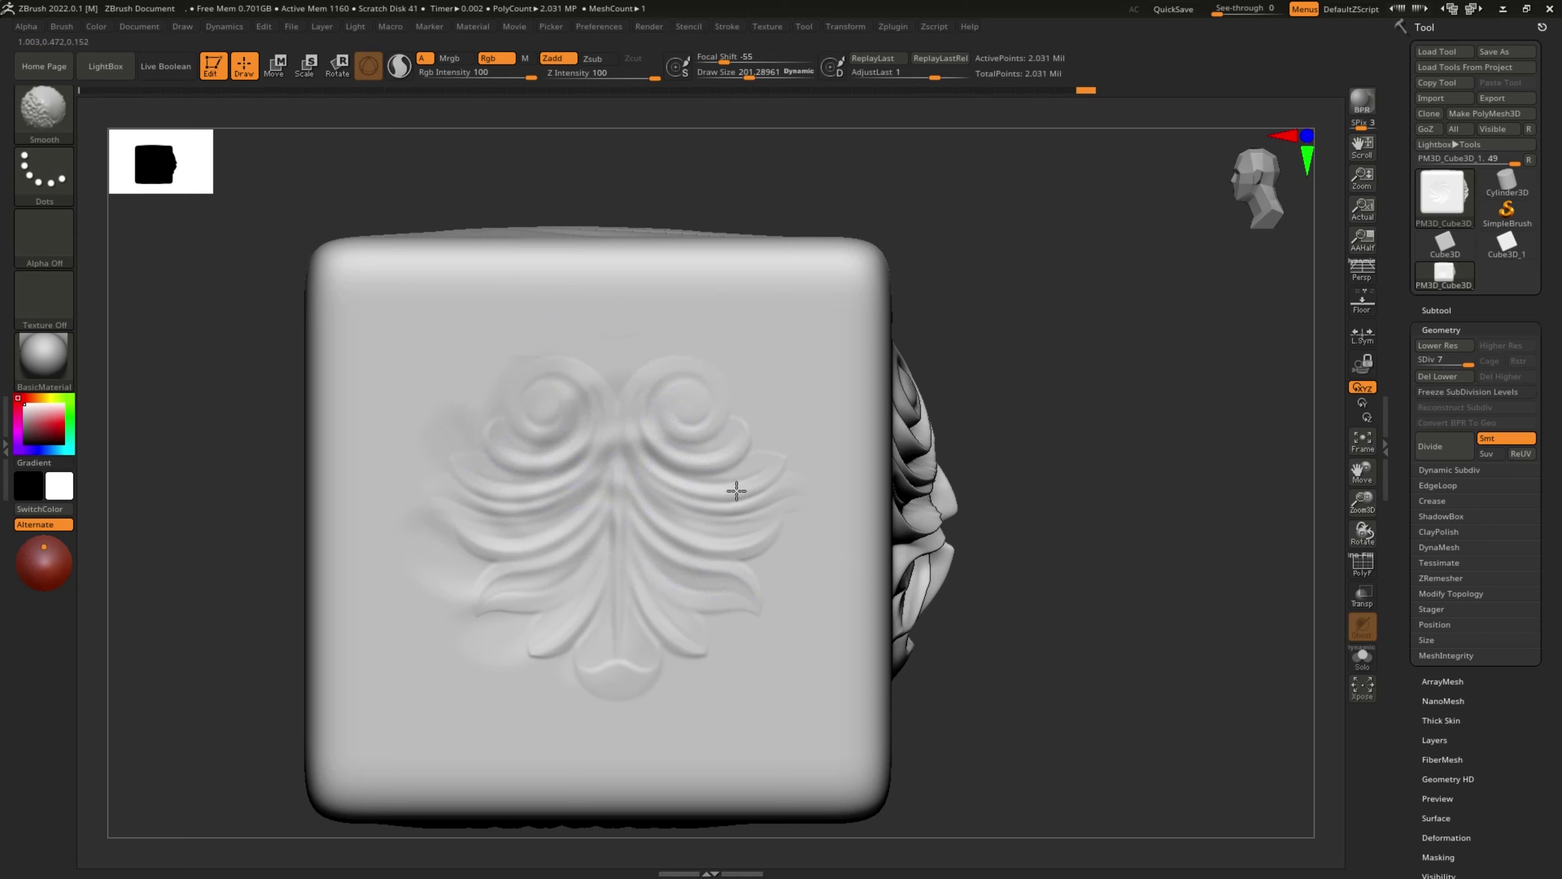
{"action": "mouse_move", "coordinate": [1043, 272]}
{"action": "left_mouse_down"}
{"action": "mouse_move", "coordinate": [1123, 280]}
{"action": "mouse_move", "coordinate": [1046, 307]}
{"action": "mouse_move", "coordinate": [1089, 344]}
{"action": "mouse_move", "coordinate": [1056, 366]}
{"action": "left_mouse_up"}
Step: Frame the whole cube in the viewport with F
{"action": "key", "text": "f"}
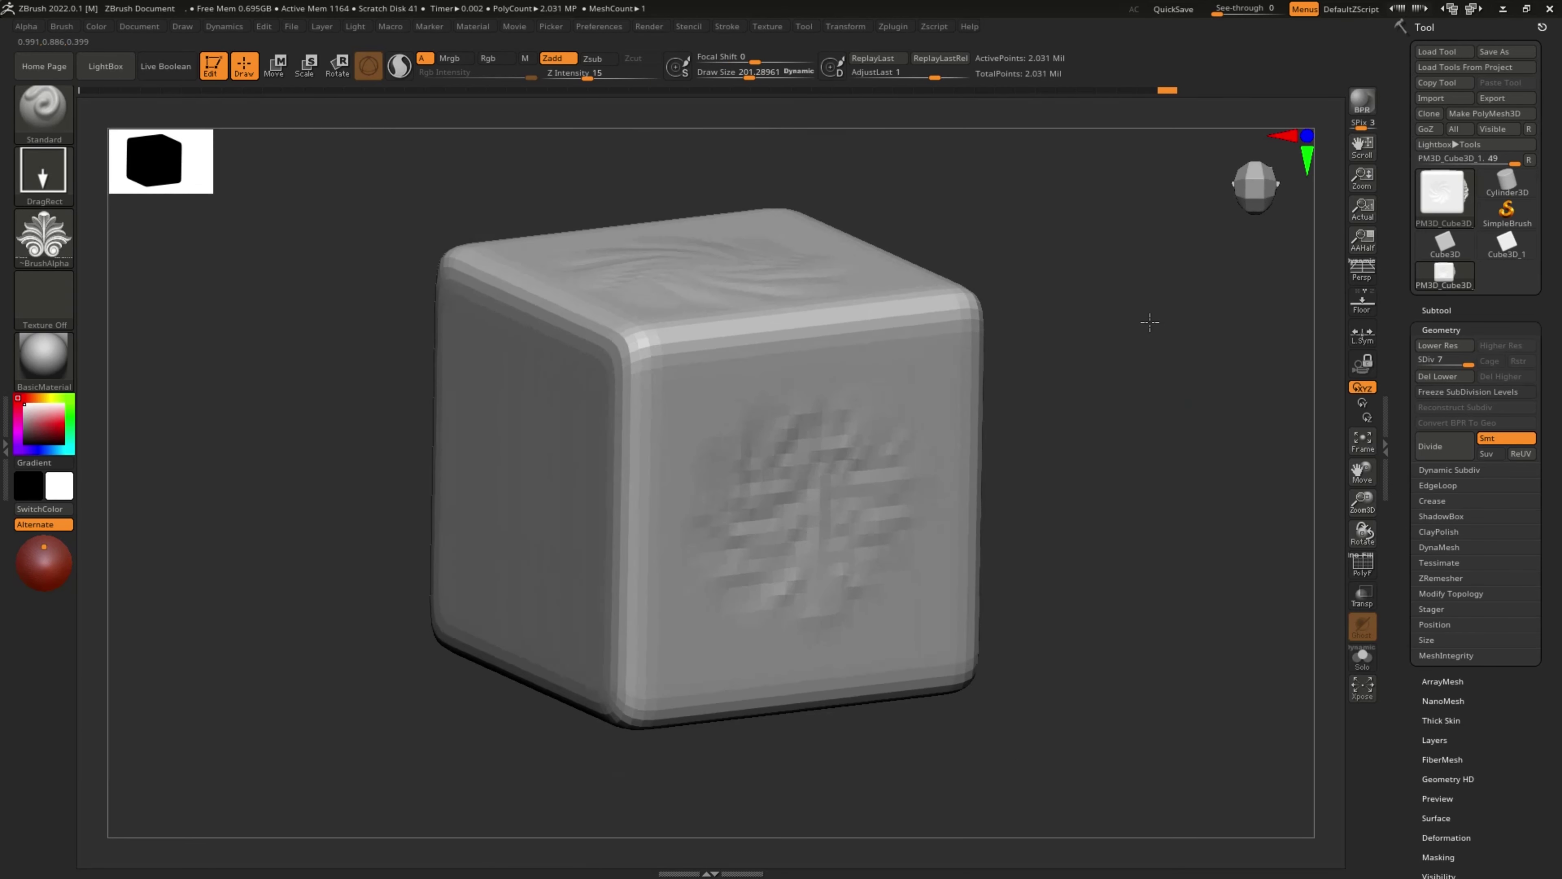